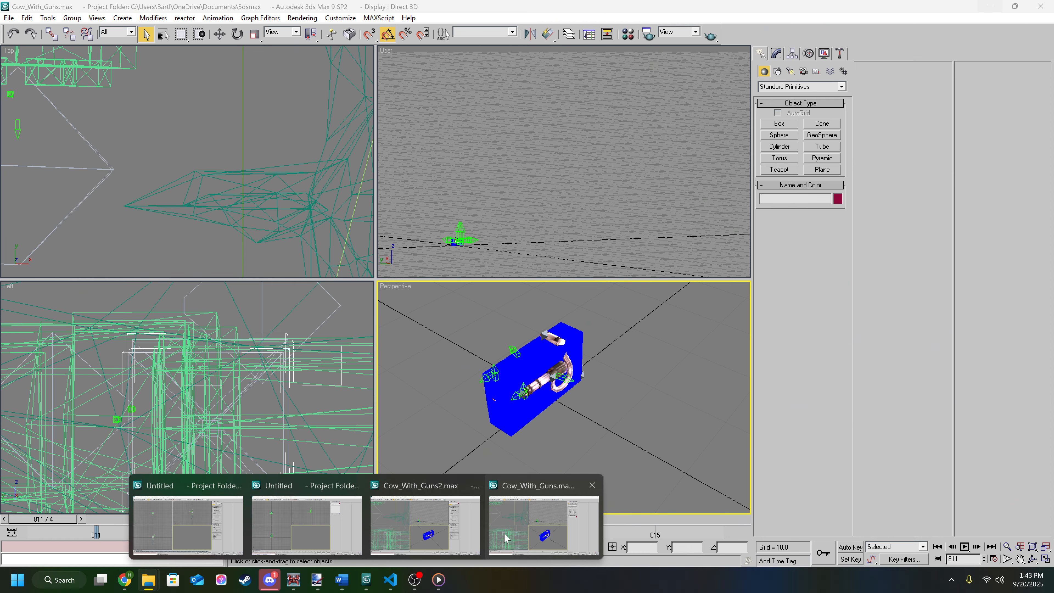
Step: Bring the Cow_With_Guns2.max scene to the front and minimize its open Schematic View window
click(504, 538)
click(366, 580)
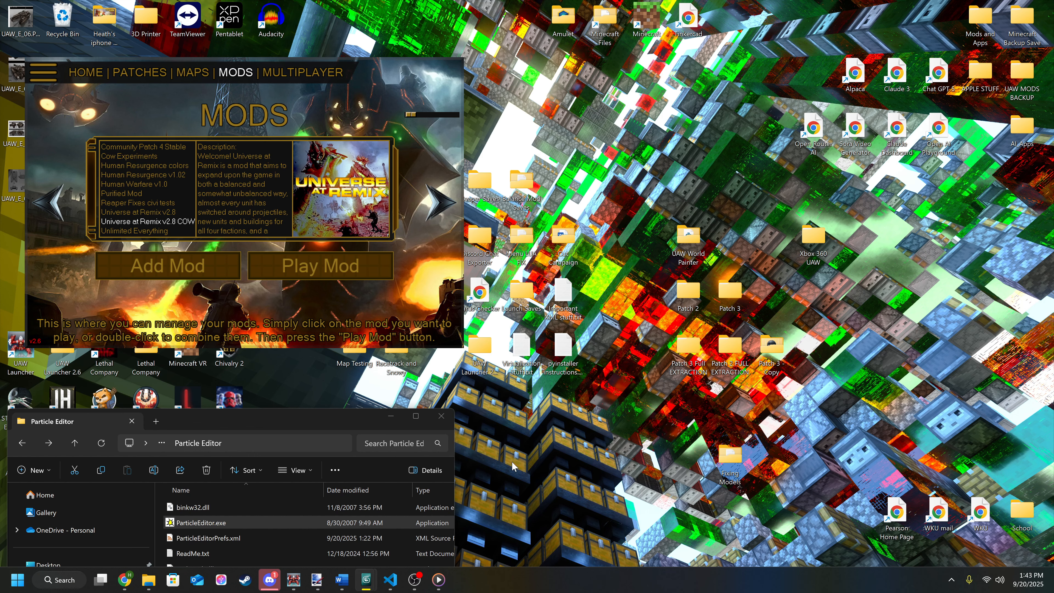
right_click(365, 586)
click(366, 582)
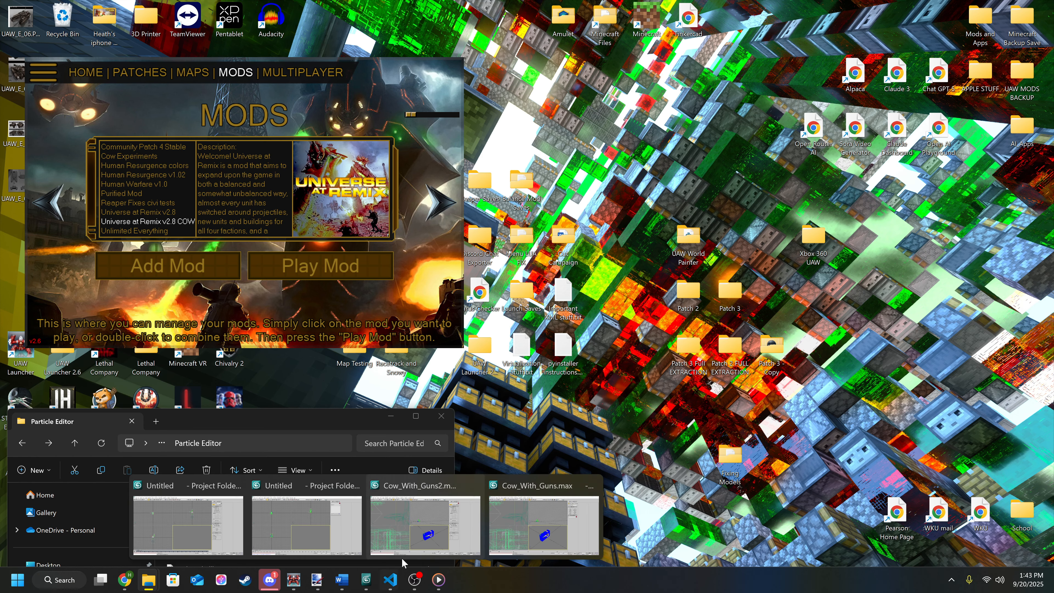
right_click(432, 538)
click(457, 512)
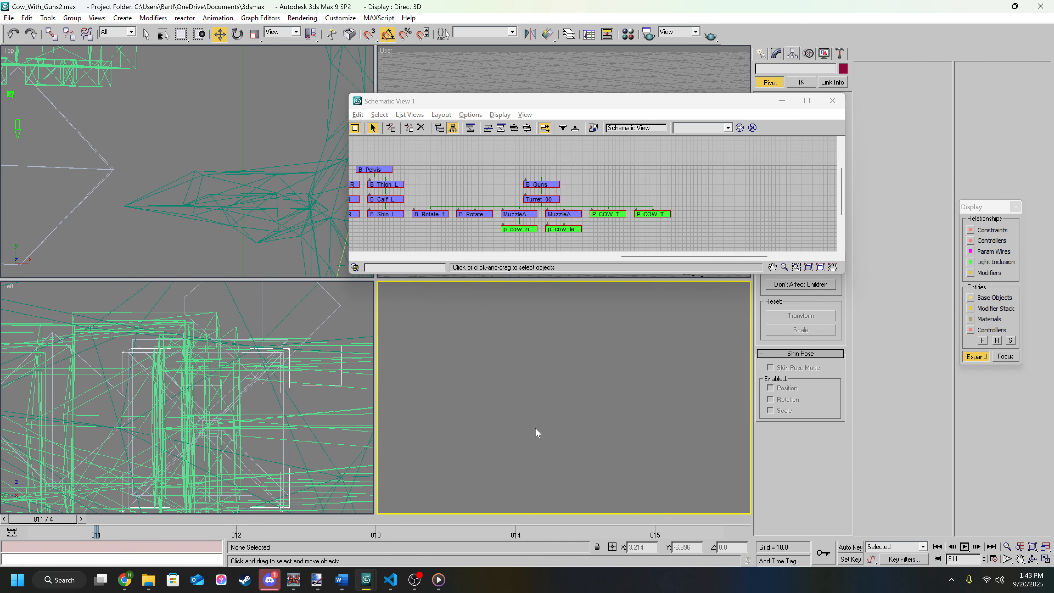
middle_drag(536, 428, 570, 423)
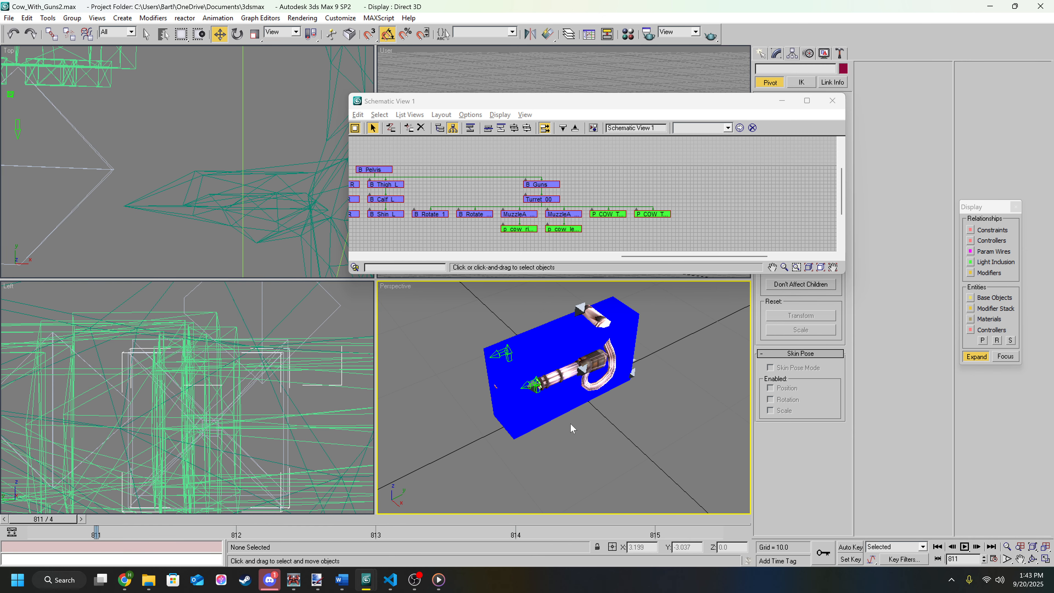
click(782, 101)
Step: Examine the muzzle bones at the tips of the cow's guns, selecting MuzzleA_00 and MuzzleA_01 in turn
alt+middle_drag(664, 340, 732, 362)
alt+middle_drag(616, 410, 663, 374)
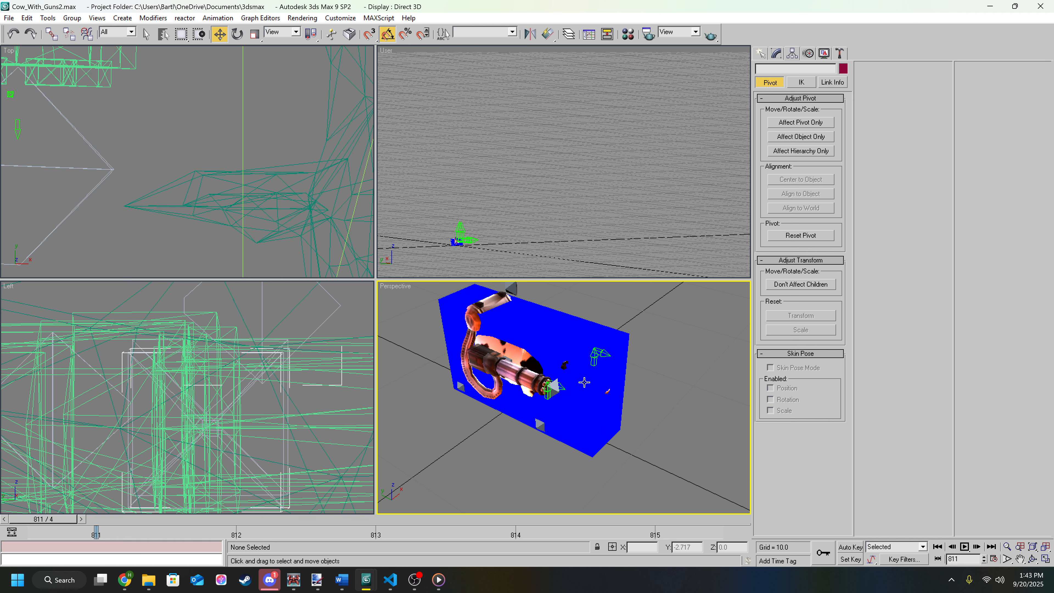
click(554, 389)
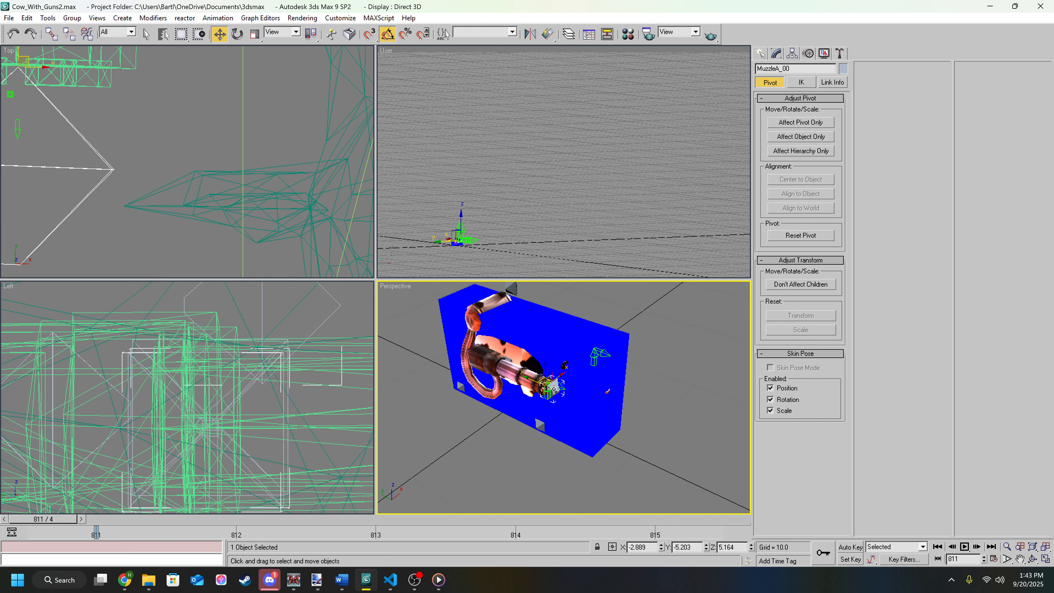
scroll(554, 389, up, 2)
scroll(591, 414, down, 2)
scroll(586, 381, down, 2)
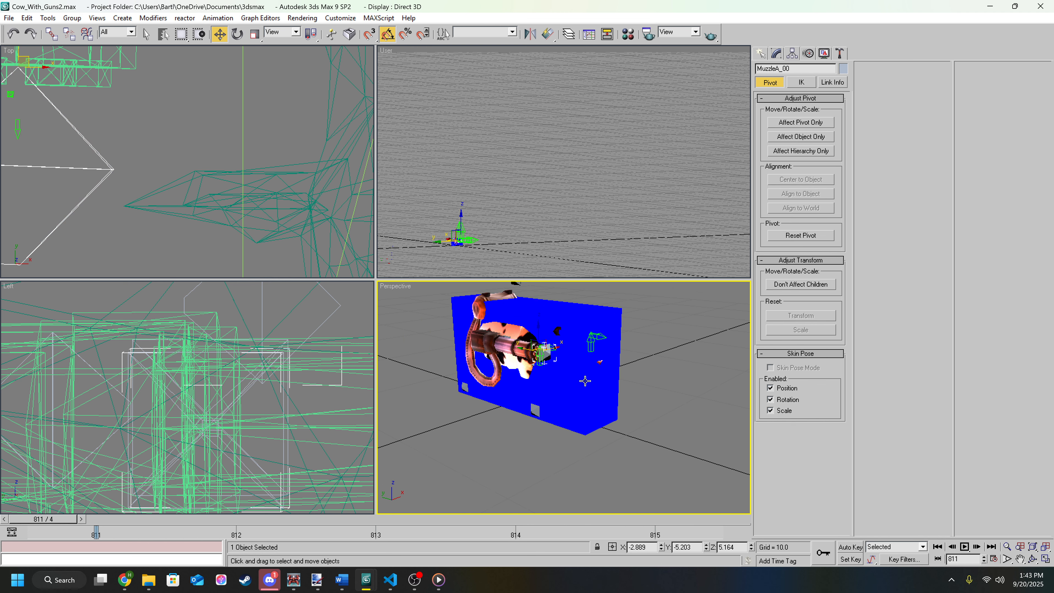
alt+middle_drag(603, 374, 775, 283)
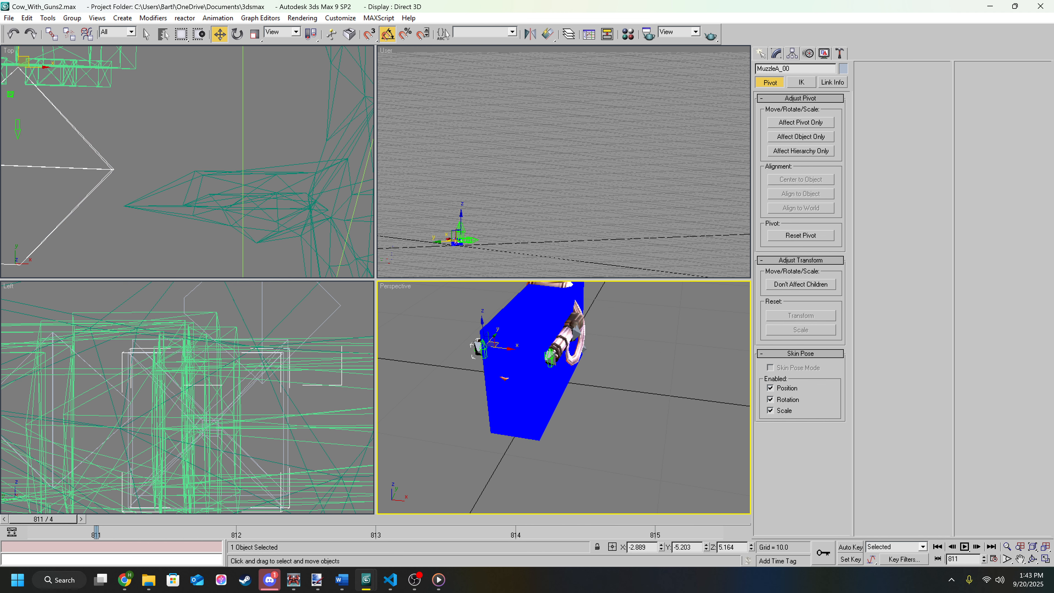
scroll(663, 287, up, 2)
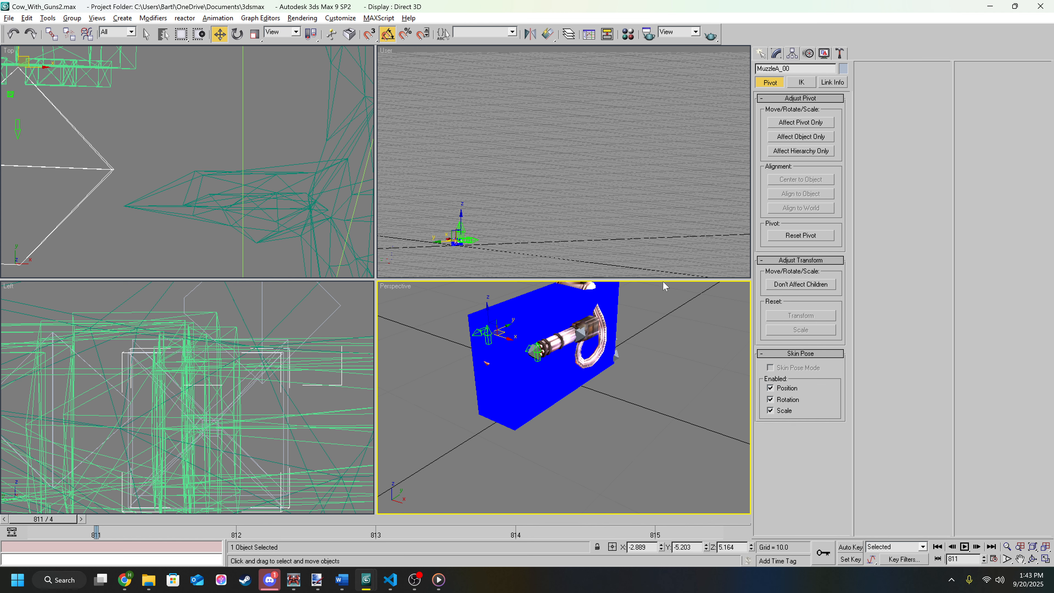
scroll(599, 407, up, 3)
middle_drag(610, 428, 639, 428)
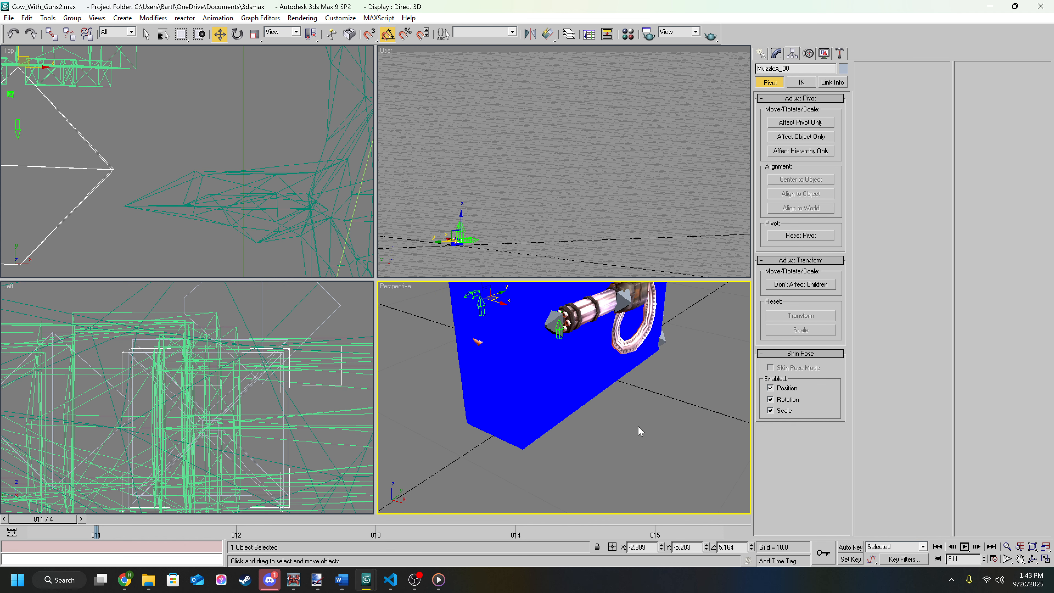
click(554, 325)
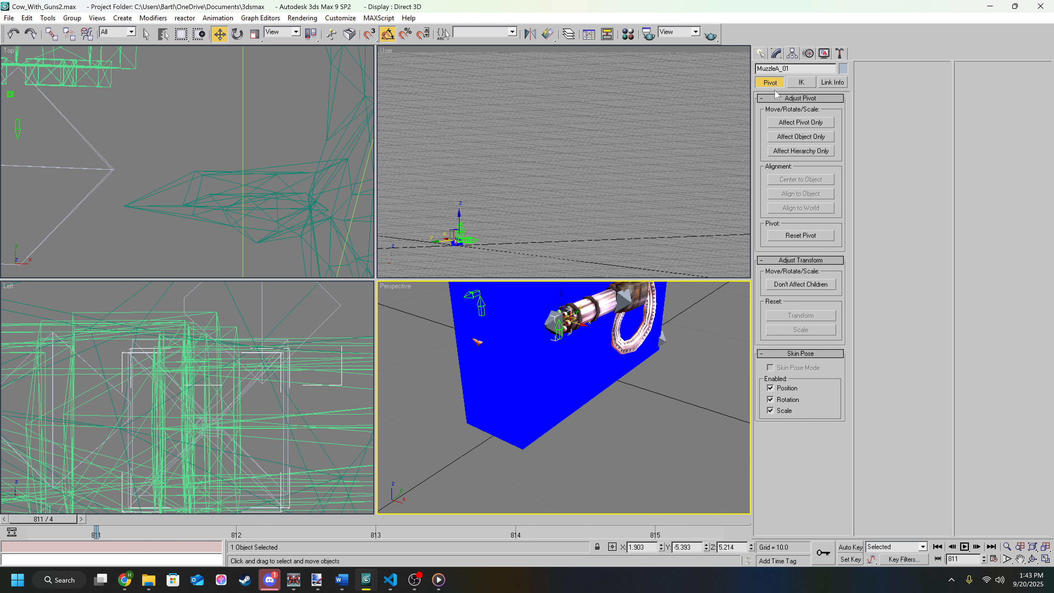
Step: Clear the selection, reselect the MuzzleA_00 bone at the gun tip, and examine it from the side
click(650, 392)
scroll(664, 407, down, 3)
mouse_move(671, 415)
alt+middle_down()
mouse_move(636, 423)
mouse_move(696, 419)
mouse_move(592, 418)
mouse_move(661, 429)
alt+middle_up()
scroll(648, 426, up, 3)
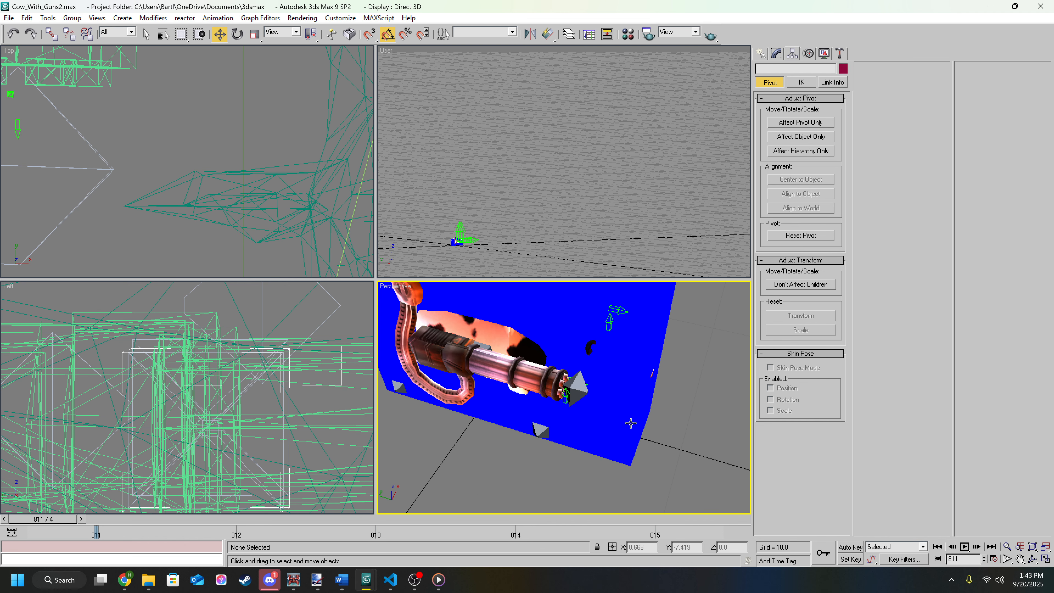
click(584, 395)
scroll(585, 395, down, 3)
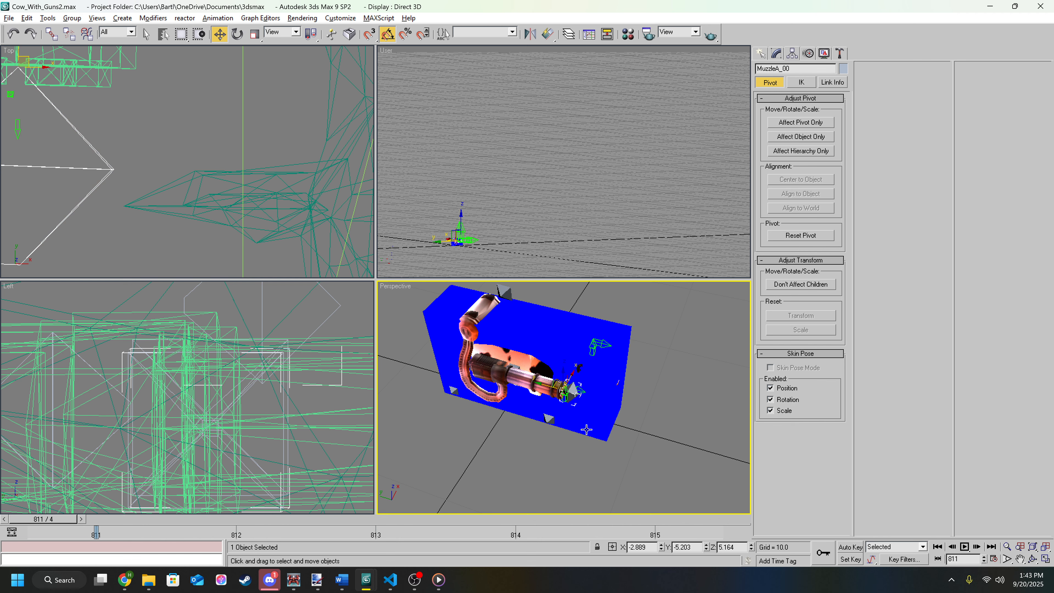
alt+middle_drag(587, 430, 637, 404)
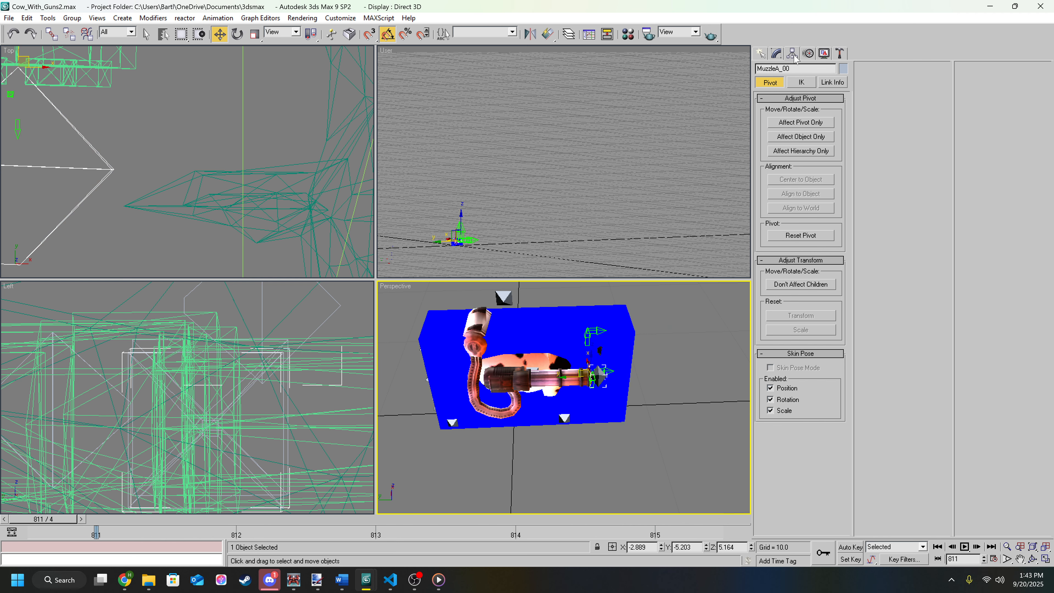
Step: Display the pivot axes of MuzzleA_00 with Affect Pivot Only, examine their orientation from several angles, and leave the mode
click(761, 54)
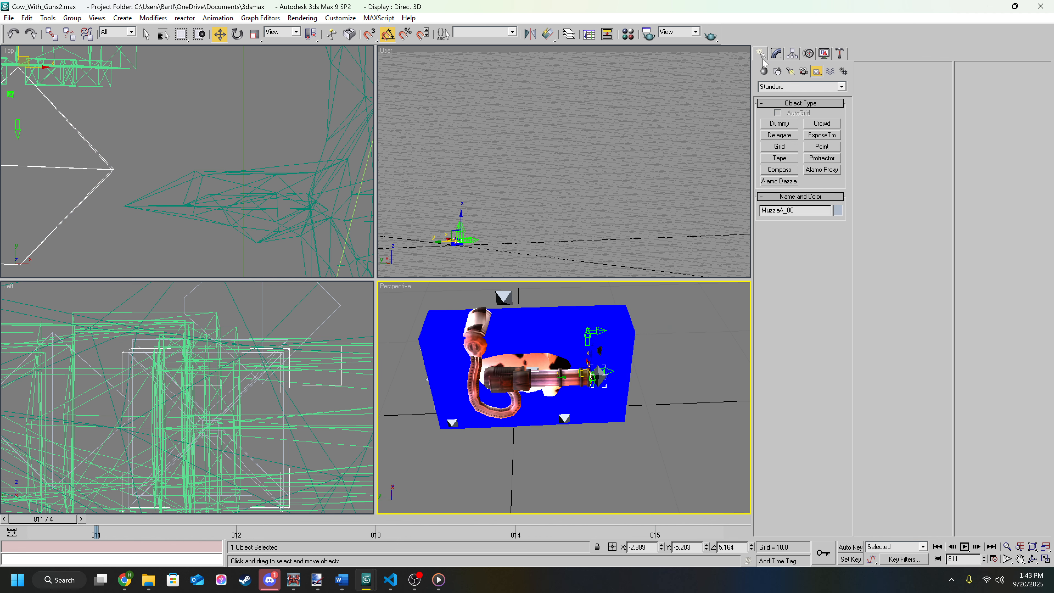
click(793, 56)
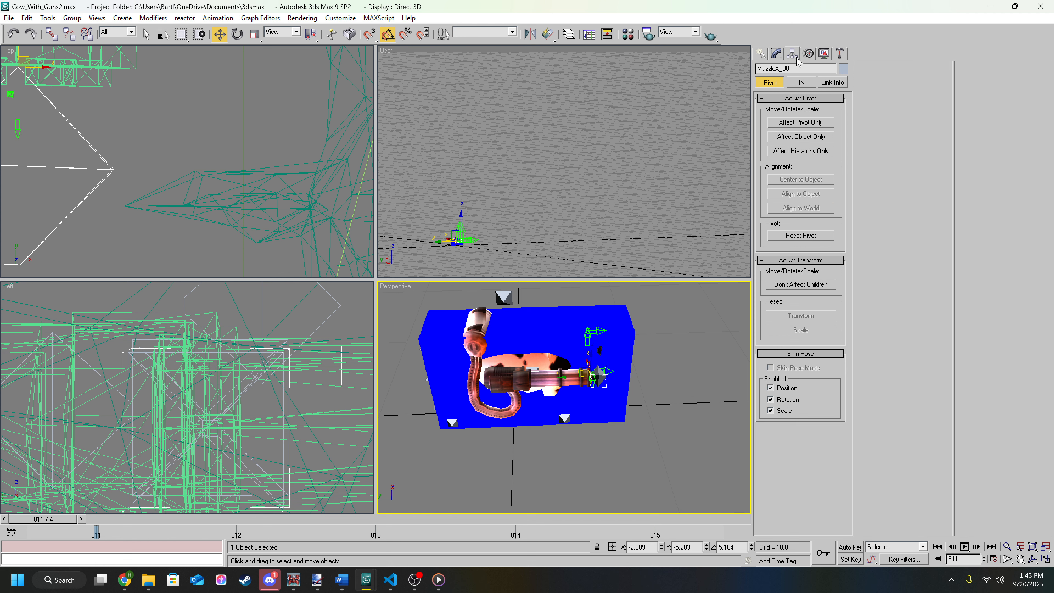
click(781, 124)
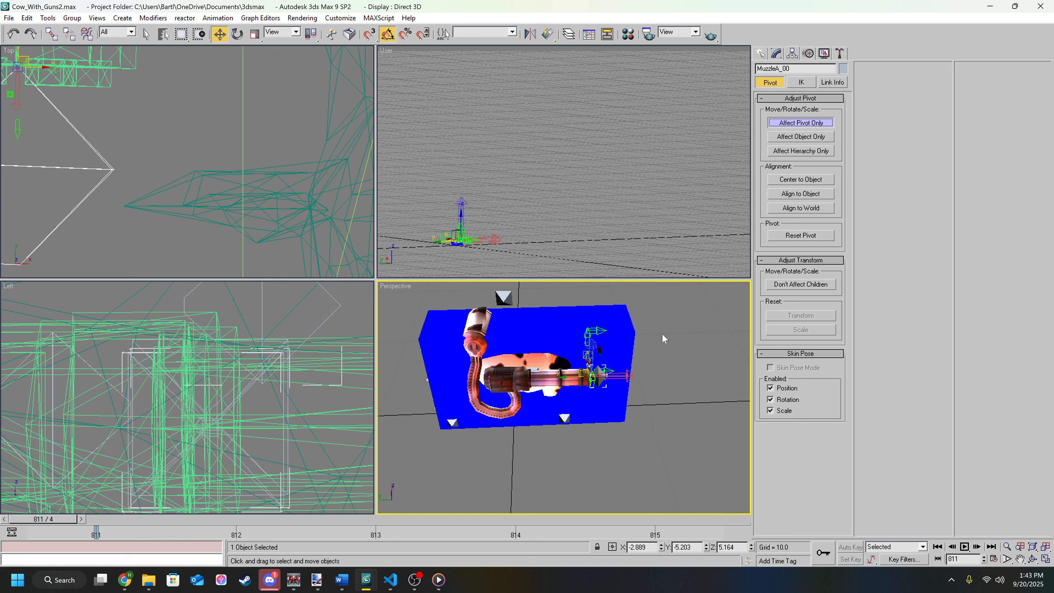
scroll(662, 333, up, 4)
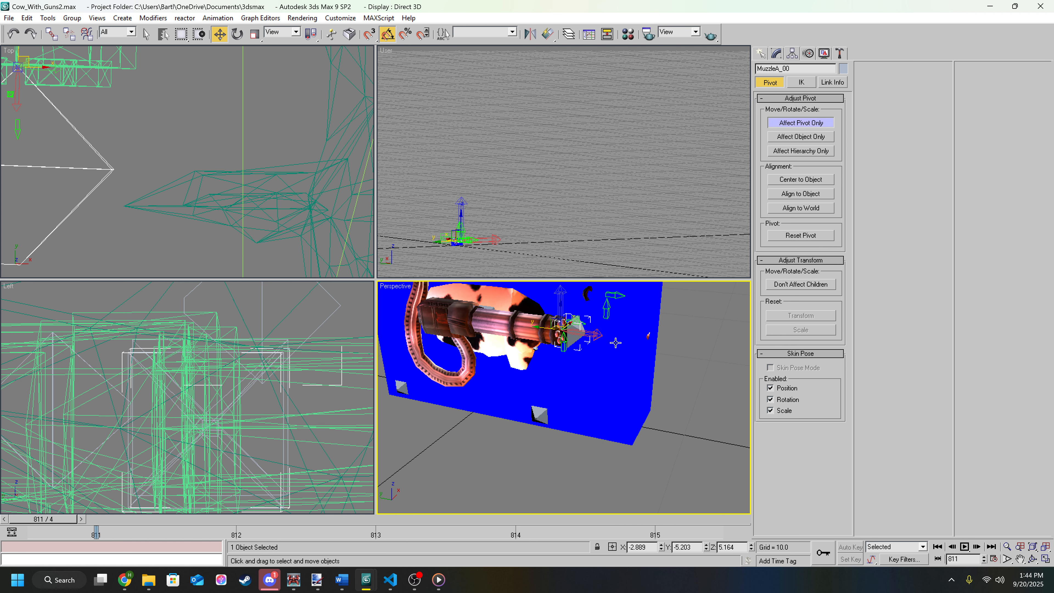
alt+middle_drag(616, 342, 657, 427)
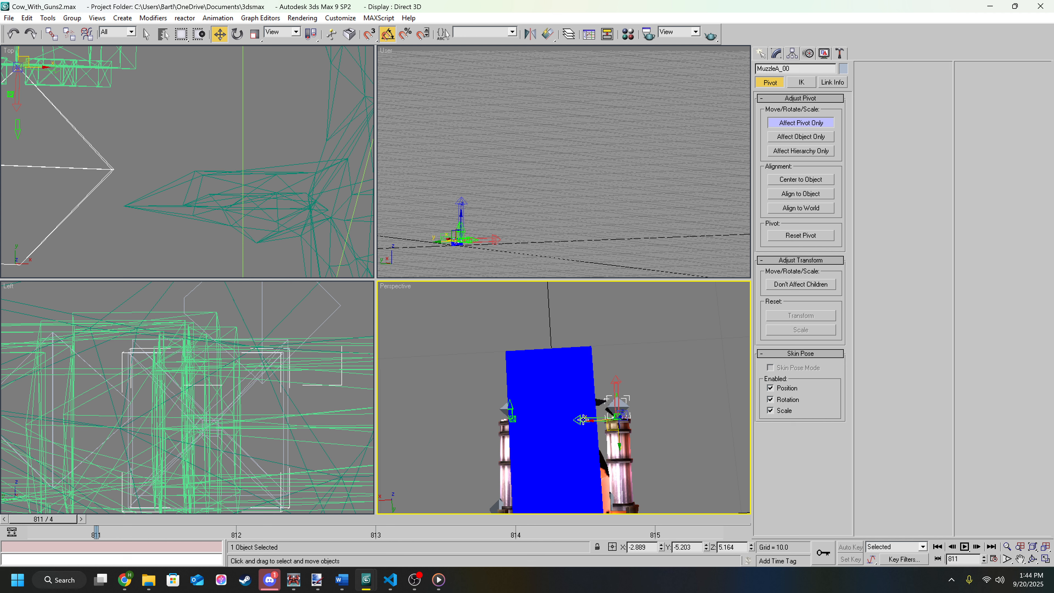
alt+middle_drag(577, 421, 552, 306)
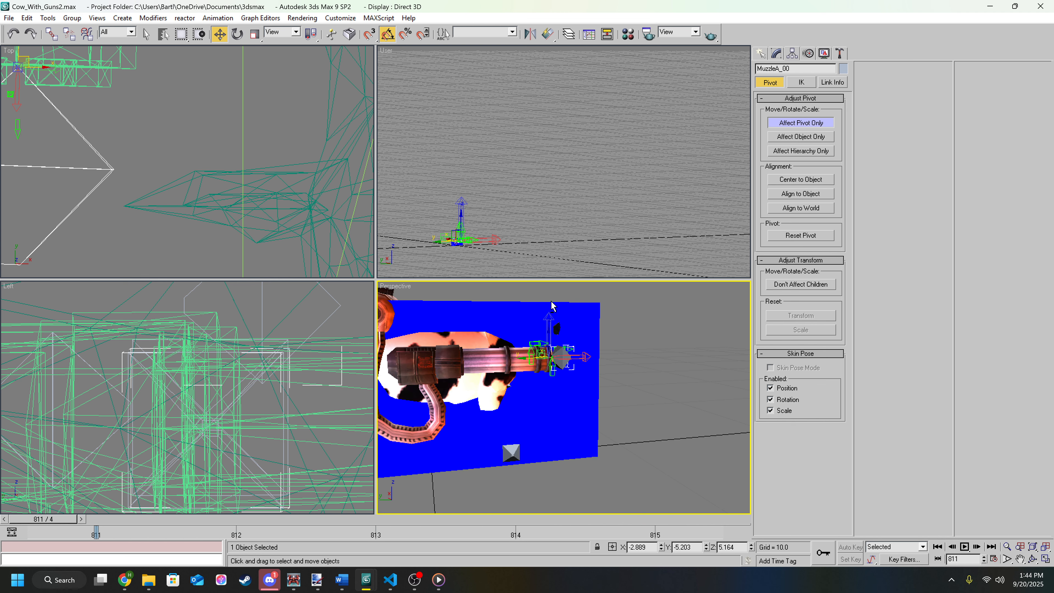
click(800, 123)
Step: Examine the MuzzleA_00 bone and the gun in front of the cow from several angles, and clear the selection
alt+middle_drag(681, 360, 593, 407)
alt+middle_drag(497, 375, 563, 419)
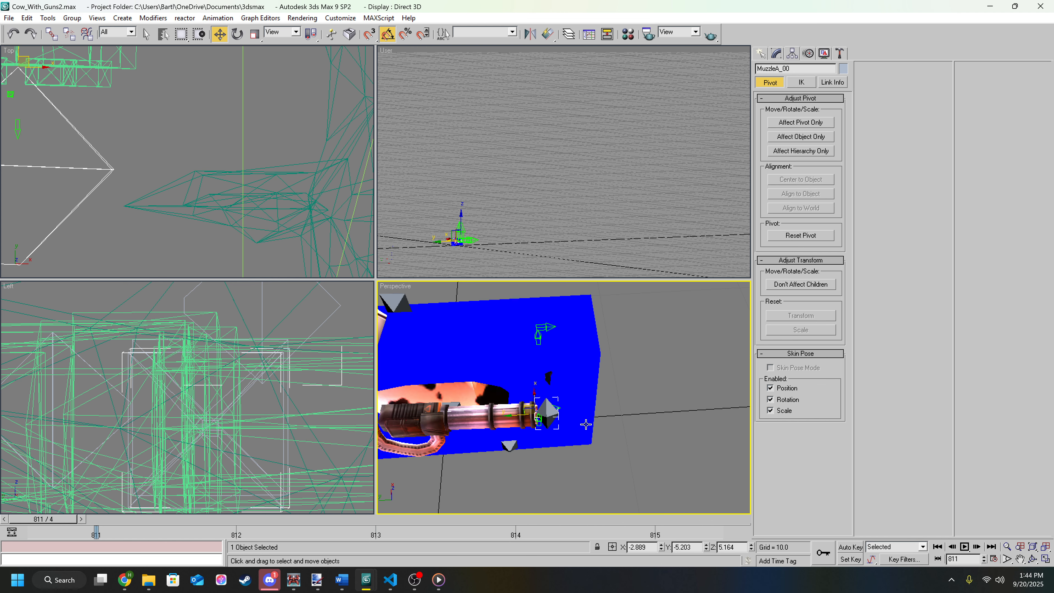
alt+middle_drag(659, 423, 659, 372)
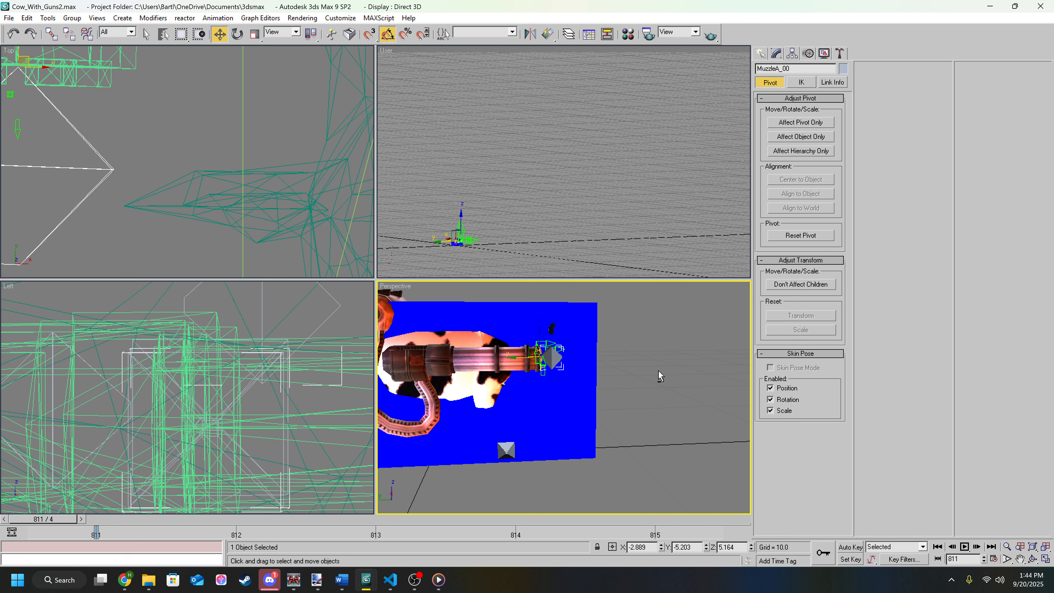
scroll(661, 376, down, 3)
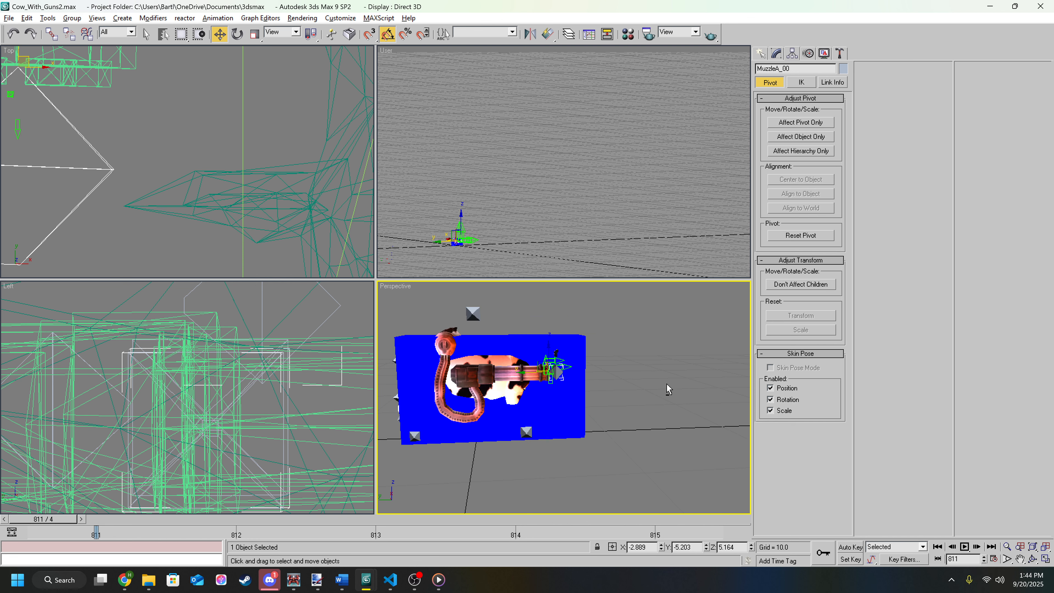
alt+middle_drag(668, 389, 642, 424)
click(645, 470)
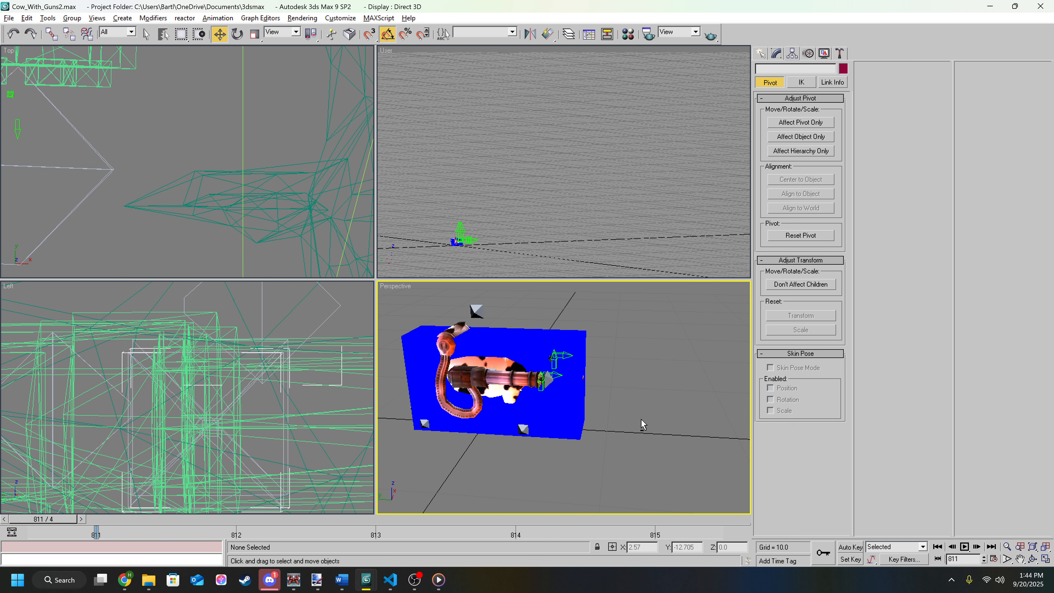
scroll(641, 420, up, 2)
scroll(616, 399, down, 2)
alt+middle_drag(640, 373, 625, 412)
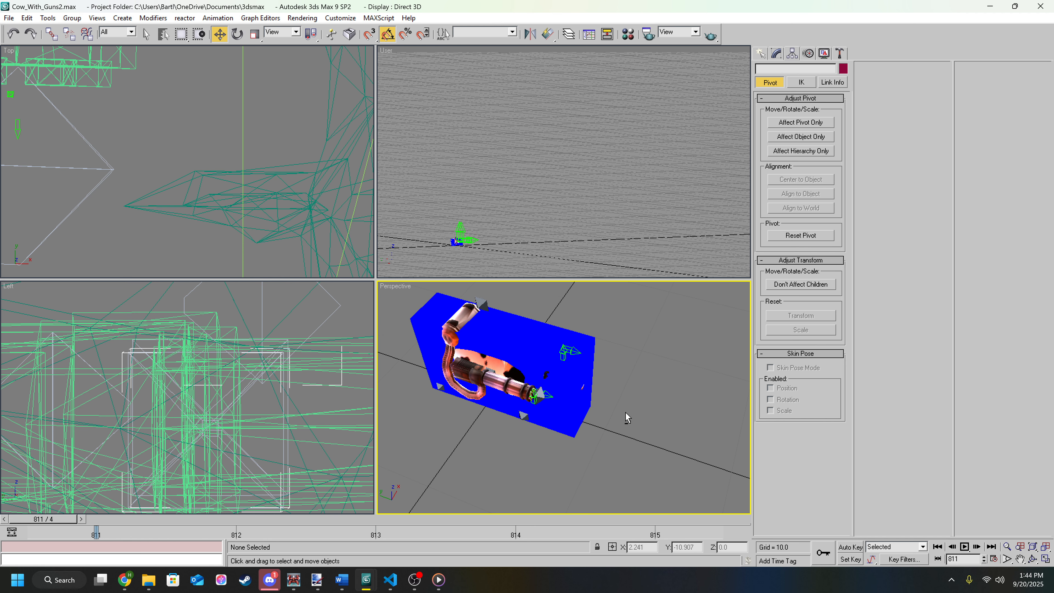
Step: Select the p_cow_right_flash_with_shells proxy at the gun tip and open a new Schematic View of the hierarchy
click(548, 394)
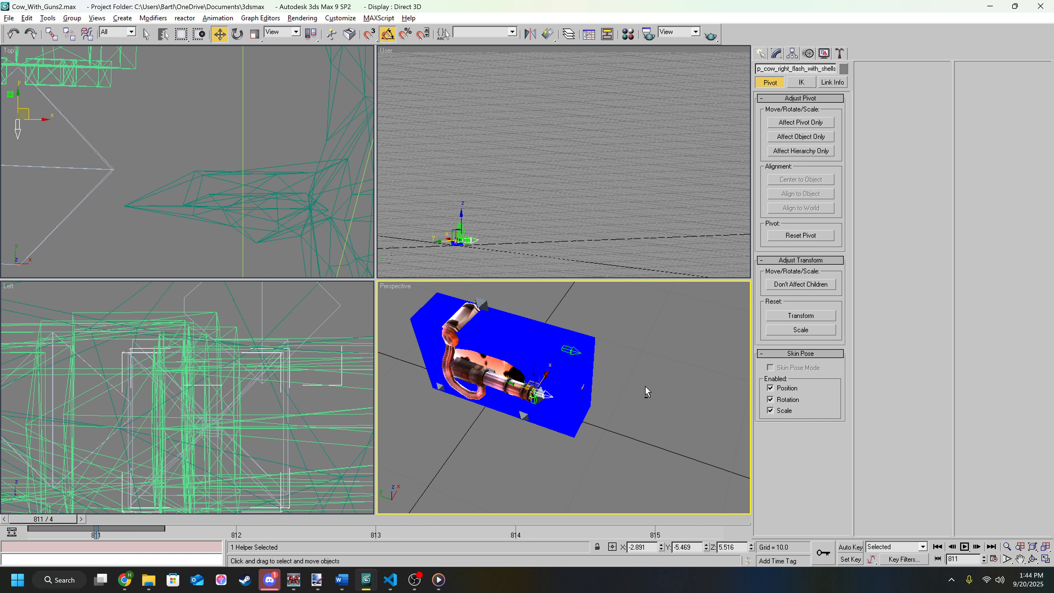
alt+middle_drag(645, 386, 685, 345)
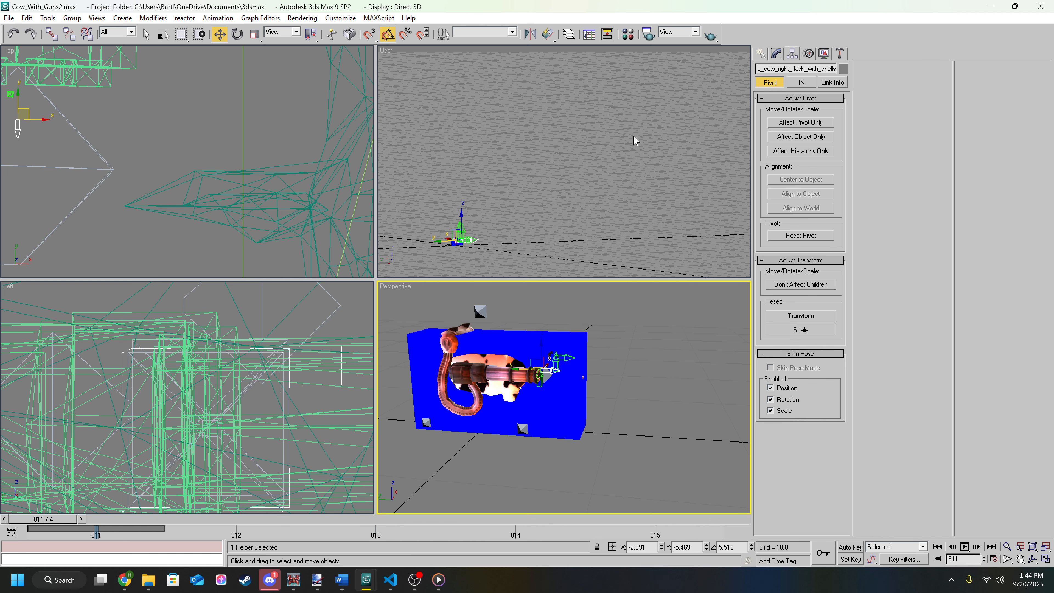
click(610, 38)
scroll(599, 224, up, 2)
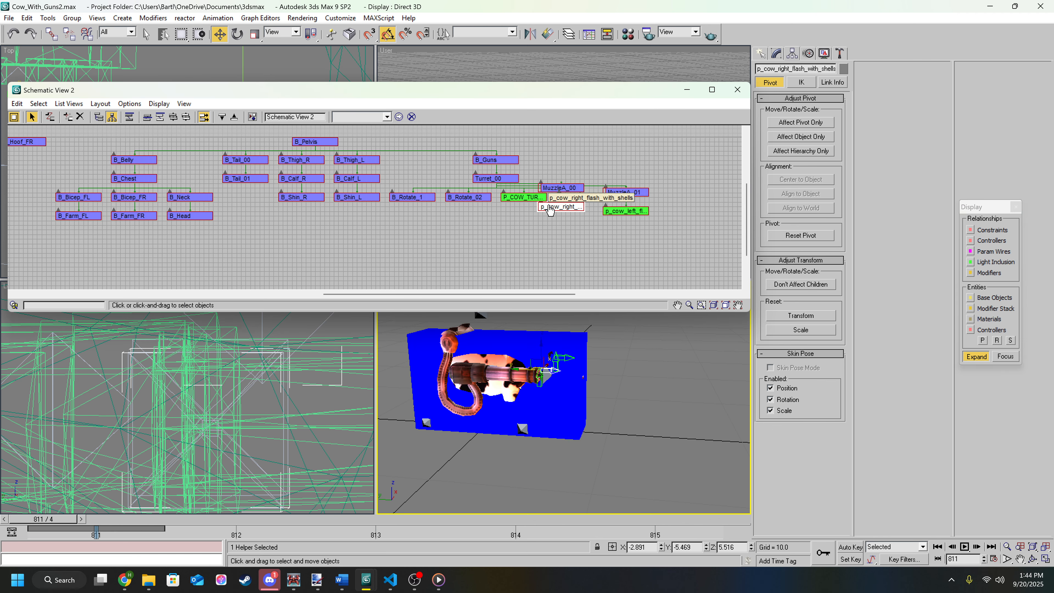
Step: Move the MuzzleA_00 and MuzzleA_01 nodes, with their flash proxies, below the other nodes in the Schematic View
drag(554, 188, 503, 243)
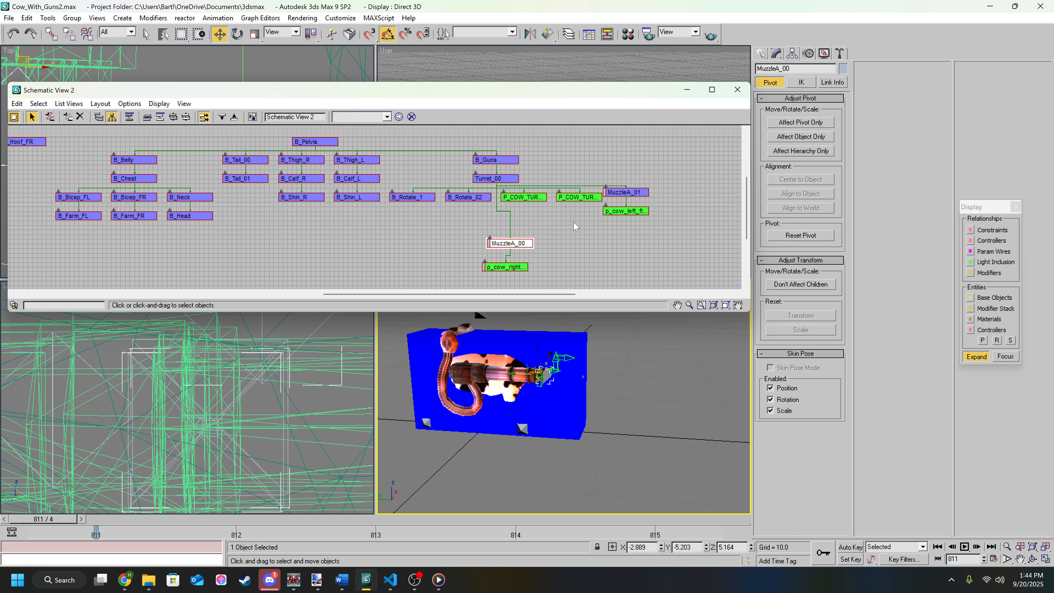
drag(622, 192, 570, 250)
scroll(612, 263, up, 2)
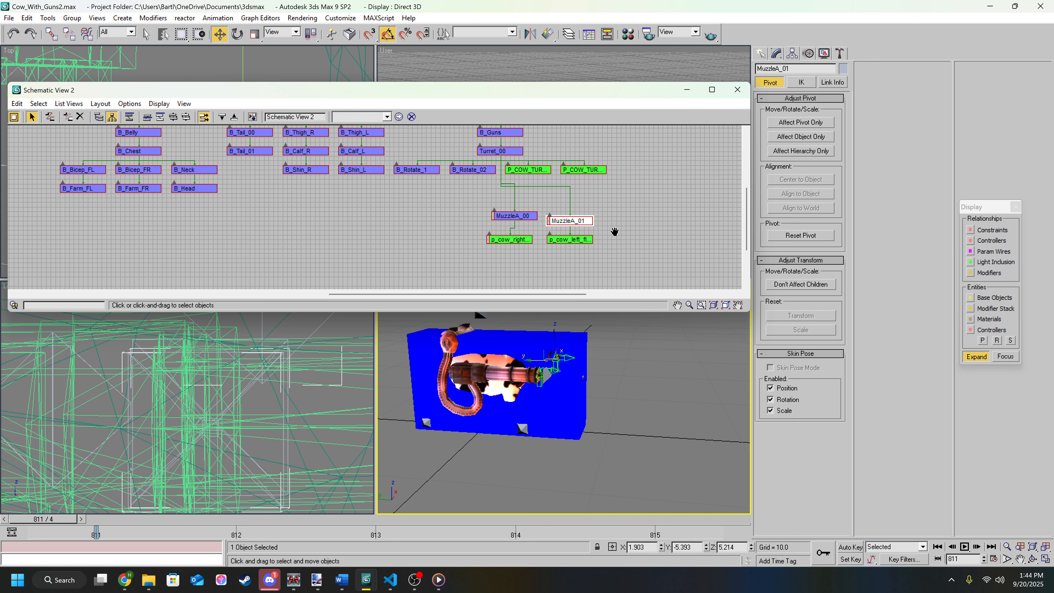
Step: Inspect MuzzleA_01 and its child p_cow_left_flash_with_shells in the Schematic View, and move the child node slightly lower
click(608, 237)
click(543, 245)
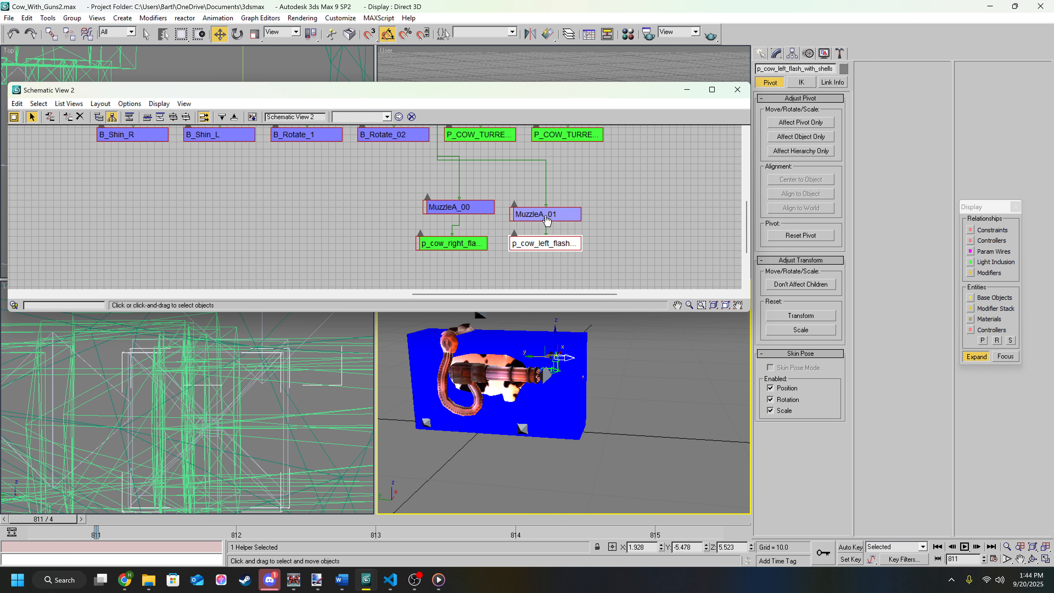
click(543, 215)
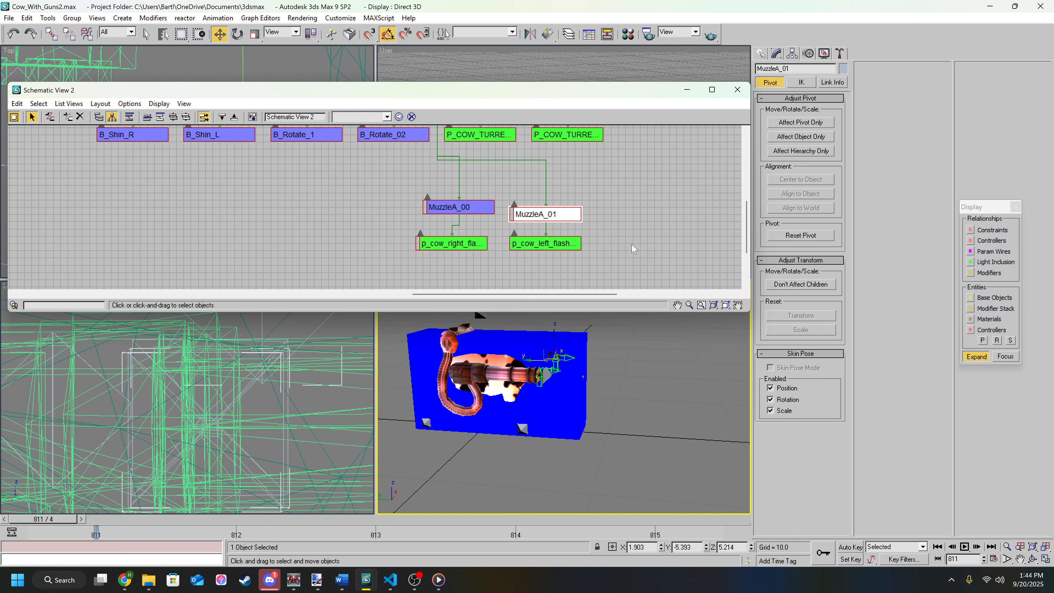
click(665, 235)
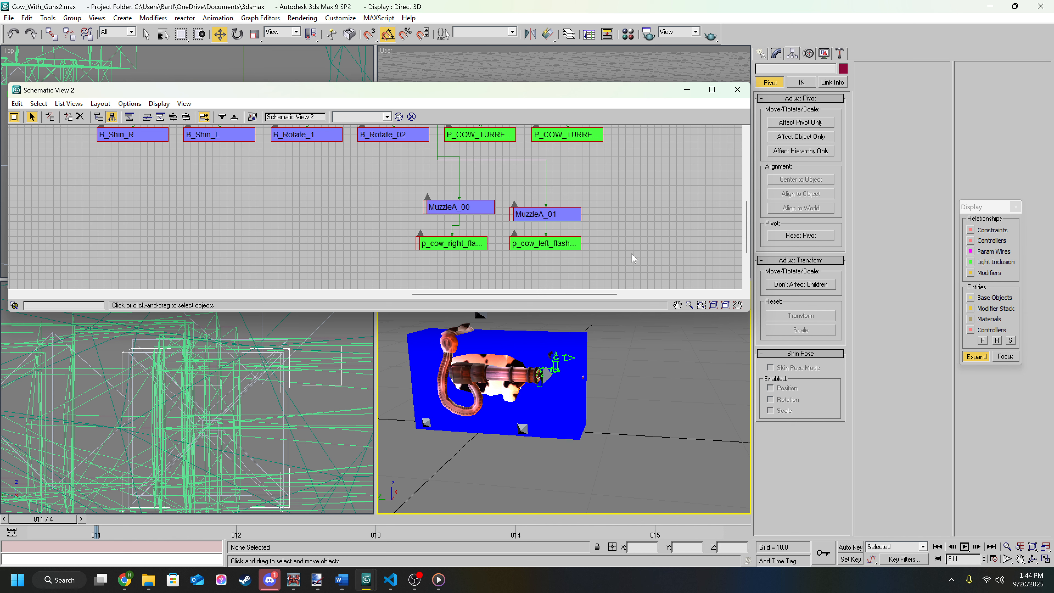
drag(552, 244, 545, 252)
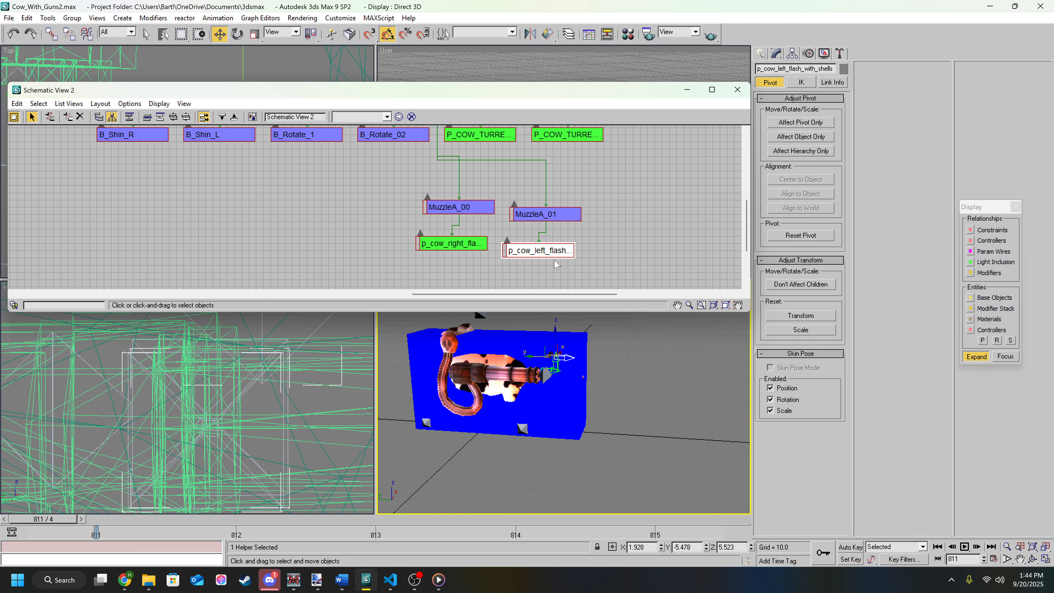
mouse_move(641, 396)
alt+middle_down()
mouse_move(580, 400)
mouse_move(648, 408)
alt+middle_up()
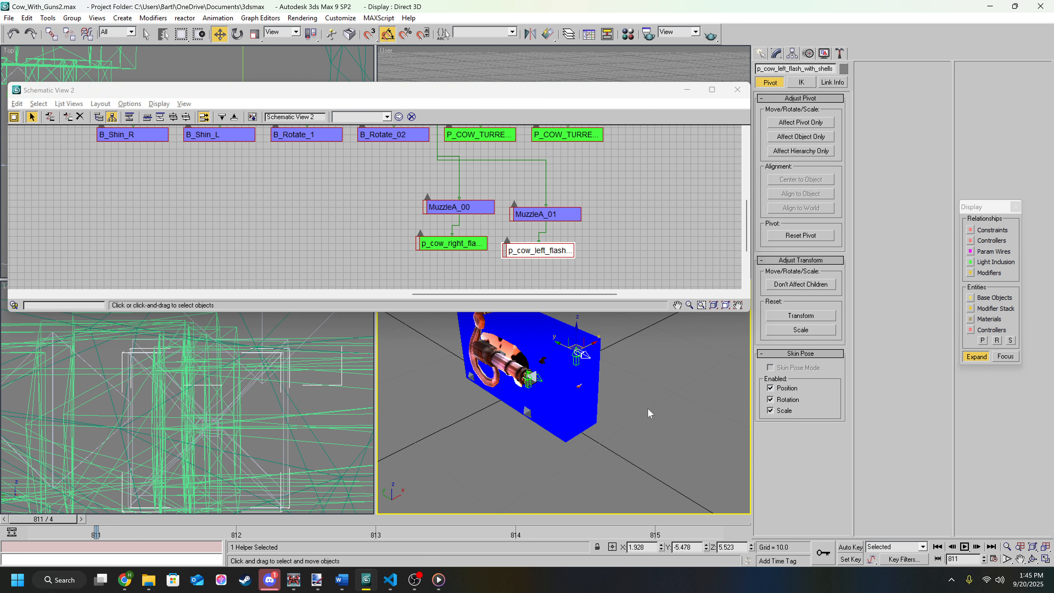
Step: Inspect the gun muzzle and left flash proxy on the cow from several angles, and clear the selection
scroll(648, 408, up, 2)
mouse_move(563, 401)
alt+middle_down()
mouse_move(606, 407)
mouse_move(568, 397)
alt+middle_up()
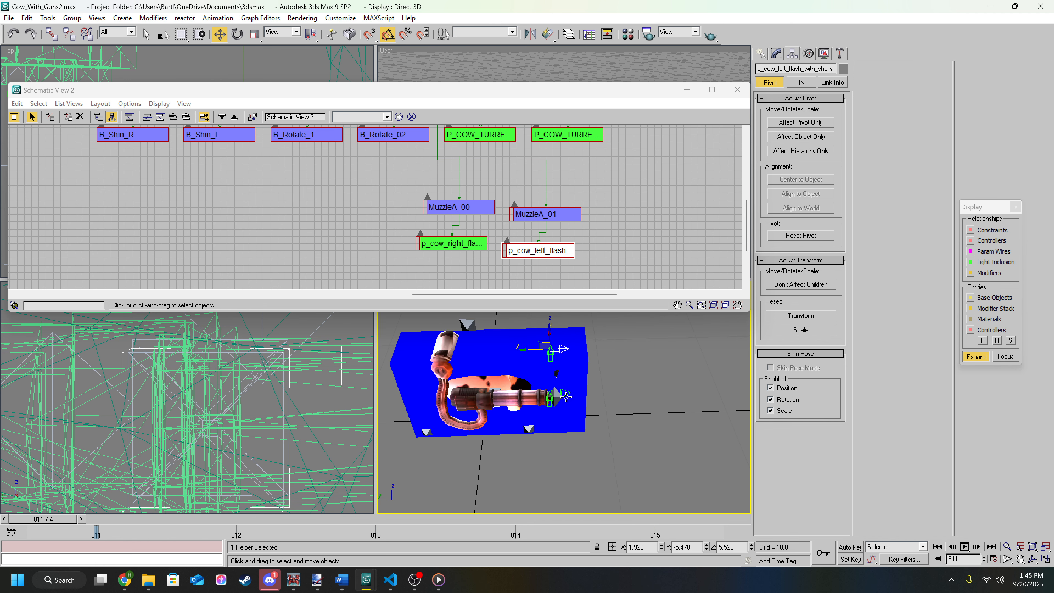
alt+middle_drag(606, 401, 589, 391)
click(459, 208)
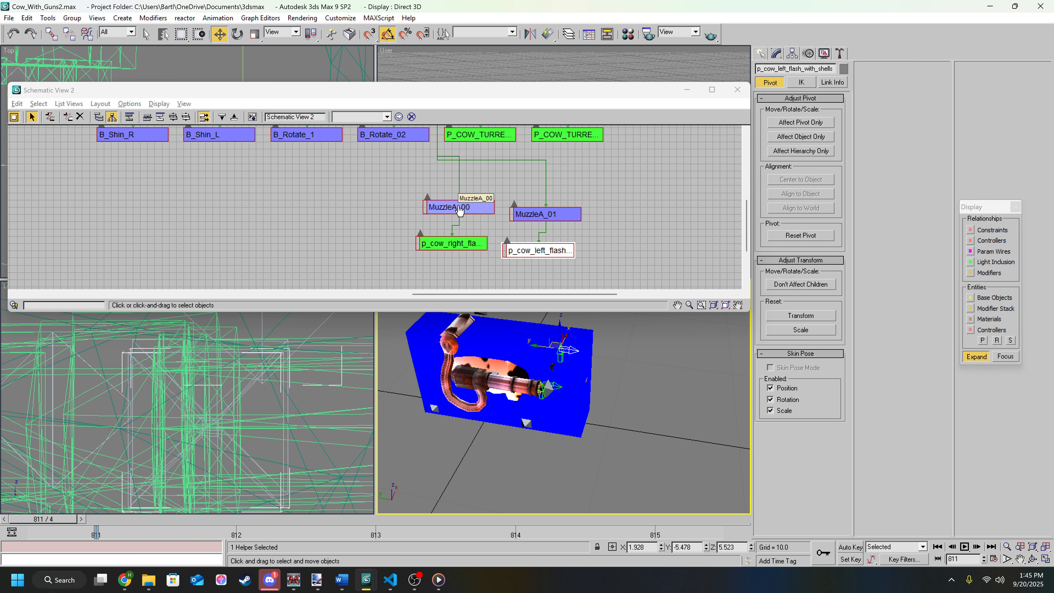
click(610, 225)
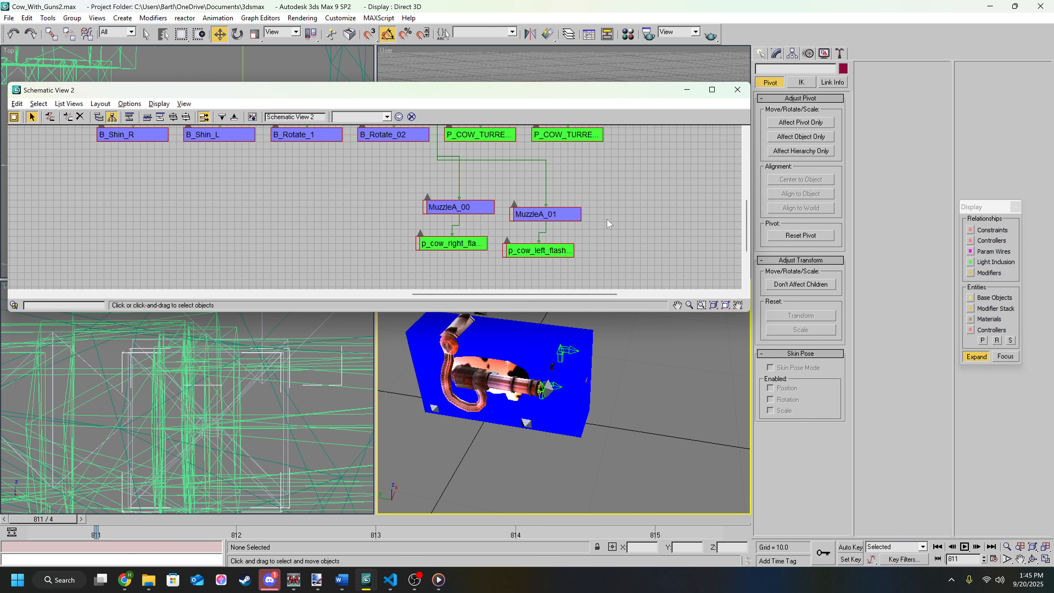
Step: Inspect MuzzleA_01 and its linked p_cow_left_flash_with_shells proxy within the wider hierarchy, and clear the selection
scroll(610, 224, down, 3)
middle_drag(598, 222, 575, 231)
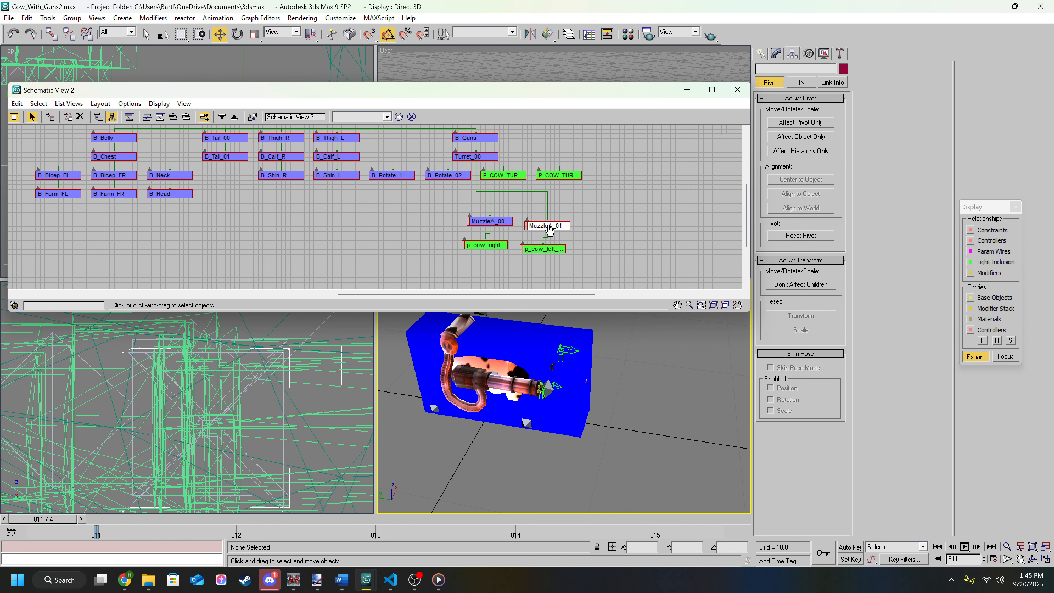
click(563, 223)
scroll(561, 230, up, 1)
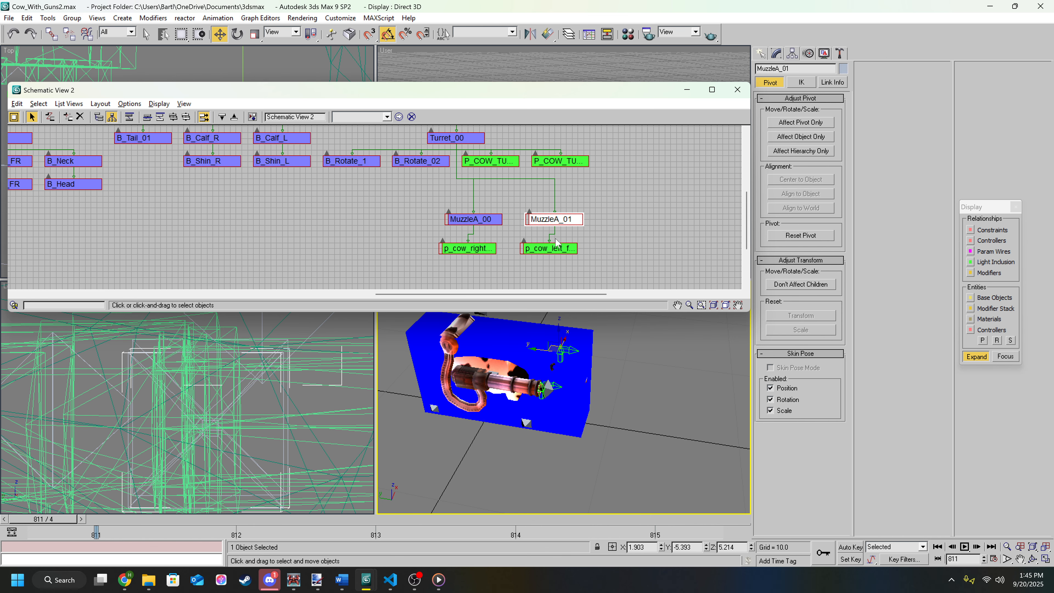
click(549, 251)
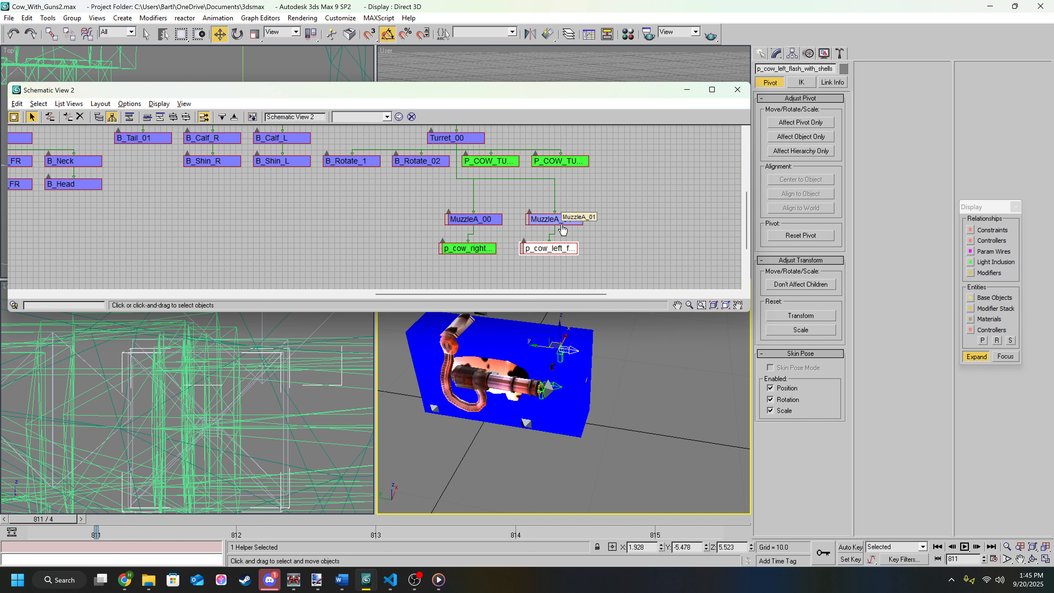
click(604, 233)
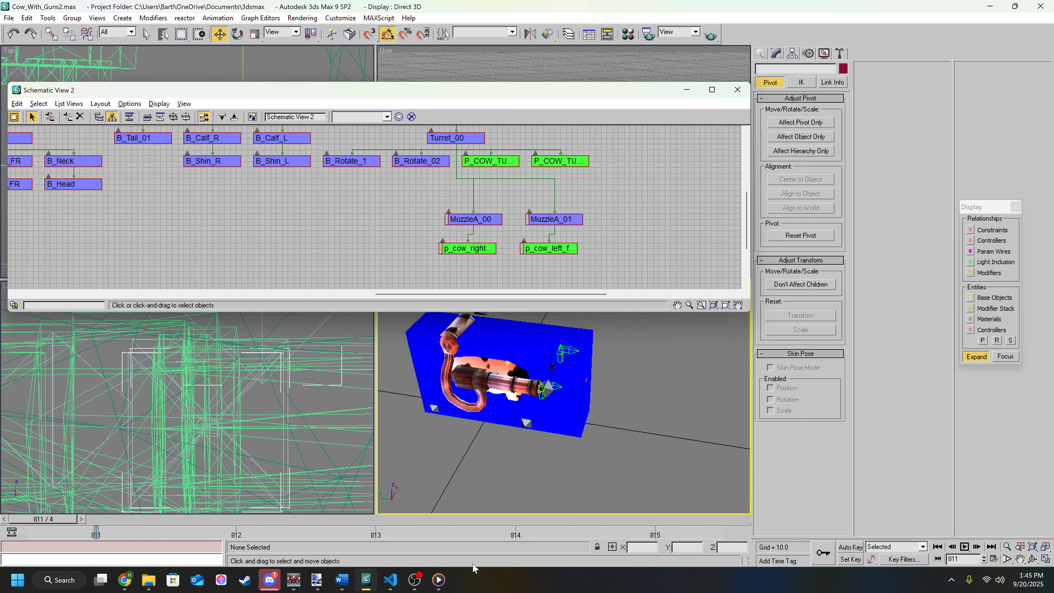
Step: Switch to the game launcher, play the Universe at Remix v2.8 COW mod, and view the firing cow up close
click(294, 580)
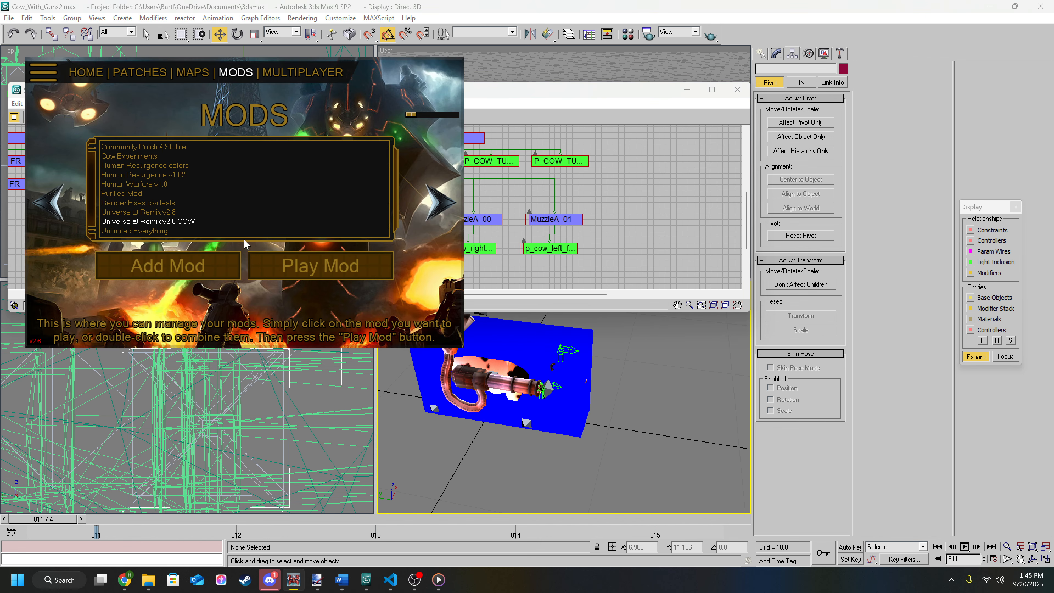
click(315, 266)
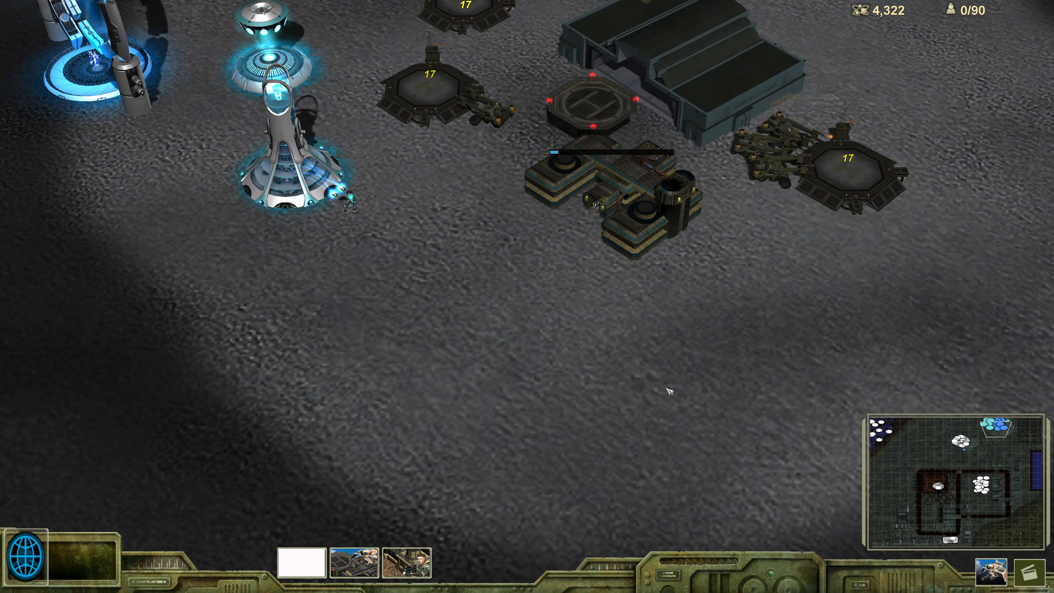
scroll(668, 382, up, 5)
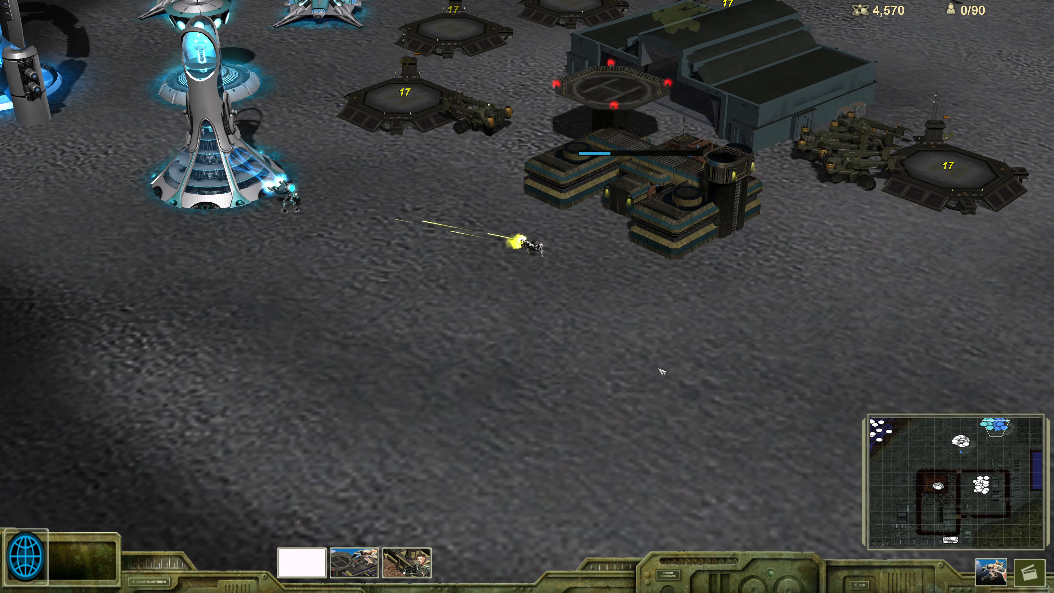
scroll(647, 362, up, 4)
middle_drag(642, 358, 605, 328)
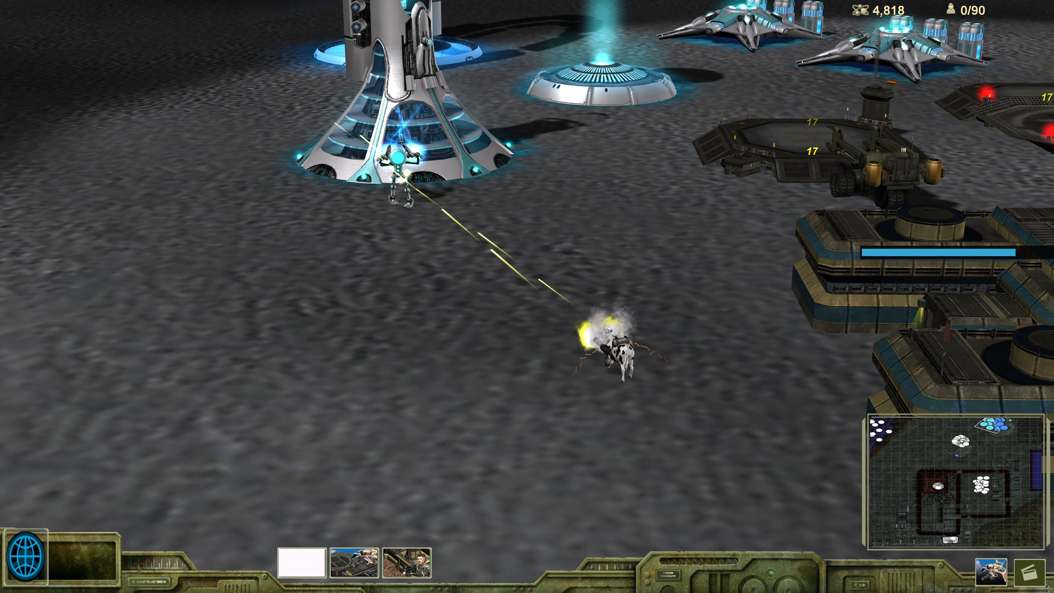
Step: Select the Mutant Cow, move it away from the base, and order it to attack the white tower
click(620, 351)
right_click(26, 369)
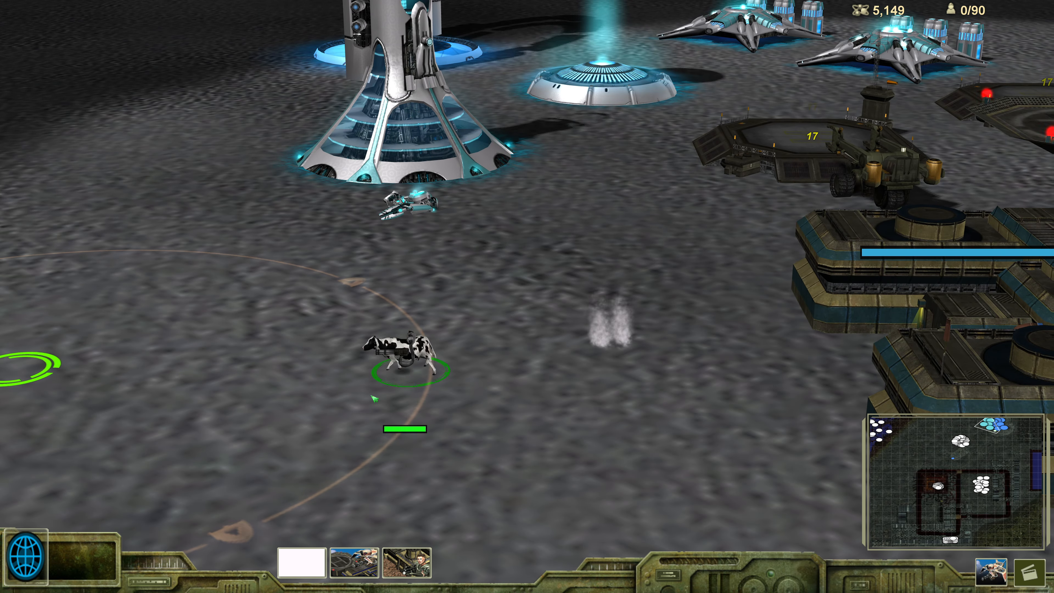
right_click(415, 137)
mouse_move(552, 294)
right_down()
mouse_move(543, 296)
mouse_move(565, 306)
mouse_move(515, 357)
mouse_move(473, 357)
right_up()
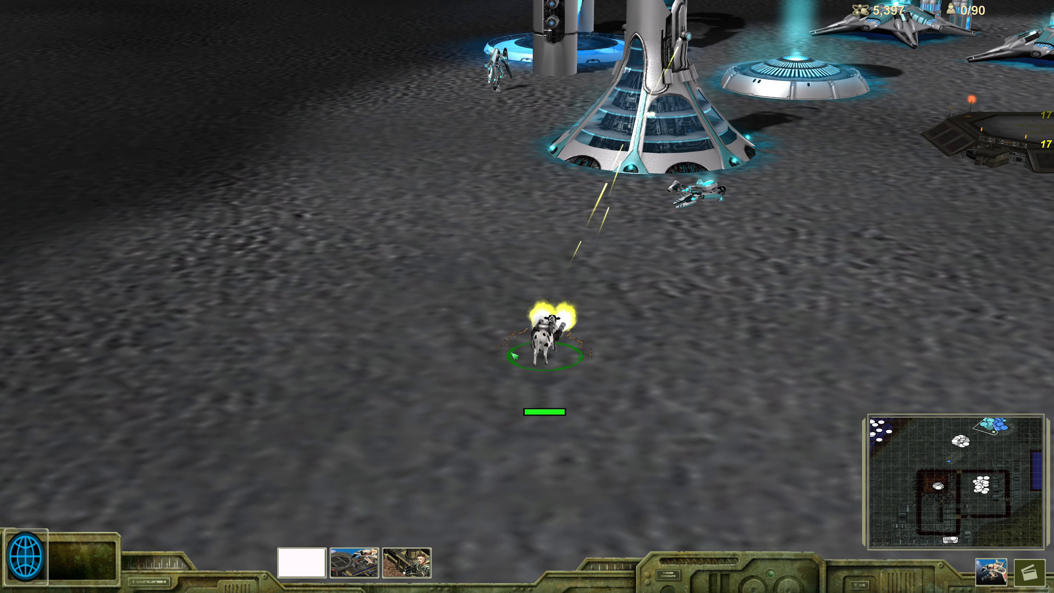
Step: Send the Mutant Cow to several spots across the open ground to observe its gun smoke while it runs
right_click(146, 276)
right_click(236, 328)
right_drag(534, 372, 477, 384)
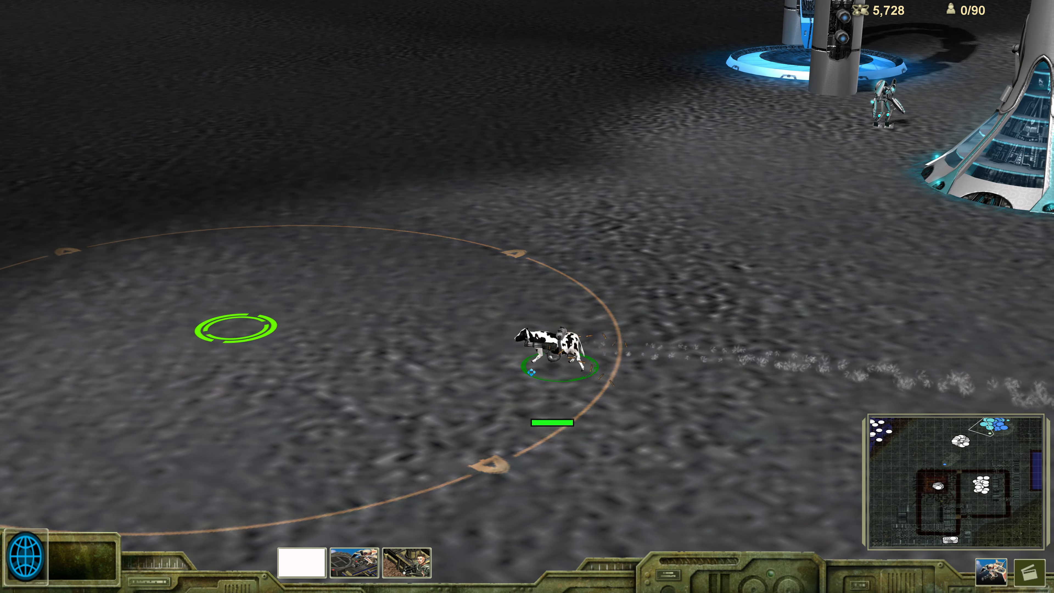
right_click(458, 401)
right_drag(336, 290, 308, 335)
right_click(324, 332)
mouse_move(428, 305)
middle_down()
mouse_move(451, 302)
mouse_move(353, 288)
middle_up()
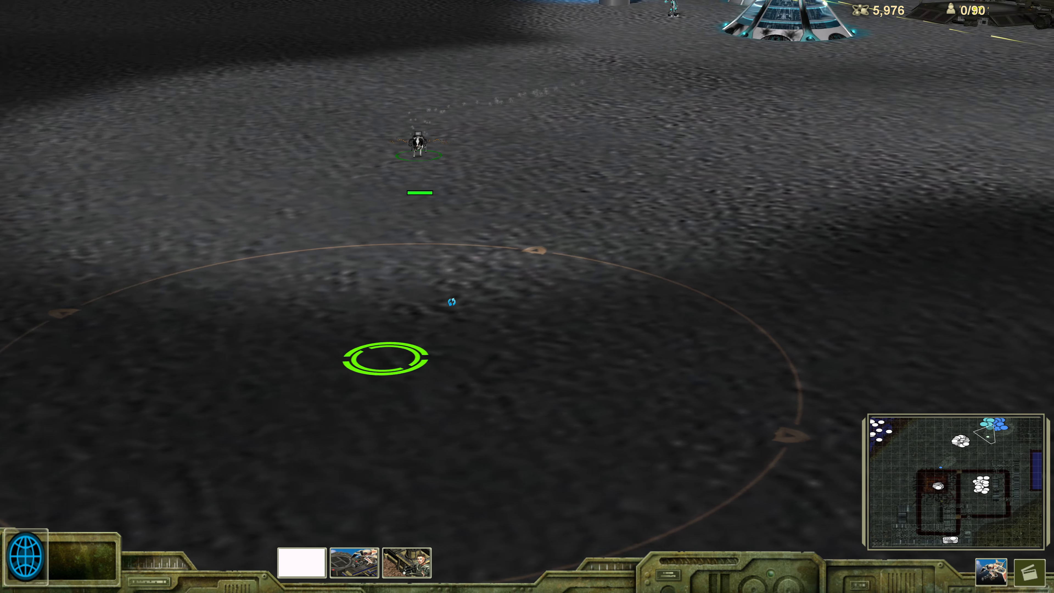
right_click(756, 344)
right_drag(581, 332, 638, 330)
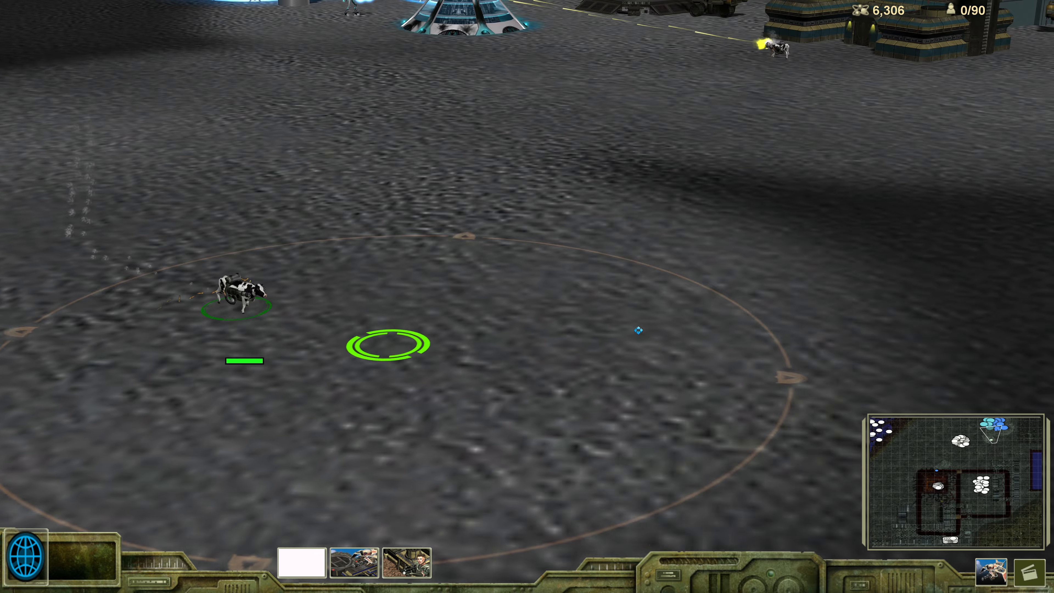
Step: Send the Mutant Cow back toward the base buildings and watch its muzzle flashes and smoke as it fires
right_click(723, 224)
middle_drag(725, 234, 789, 305)
right_drag(704, 321, 737, 313)
middle_drag(736, 313, 704, 320)
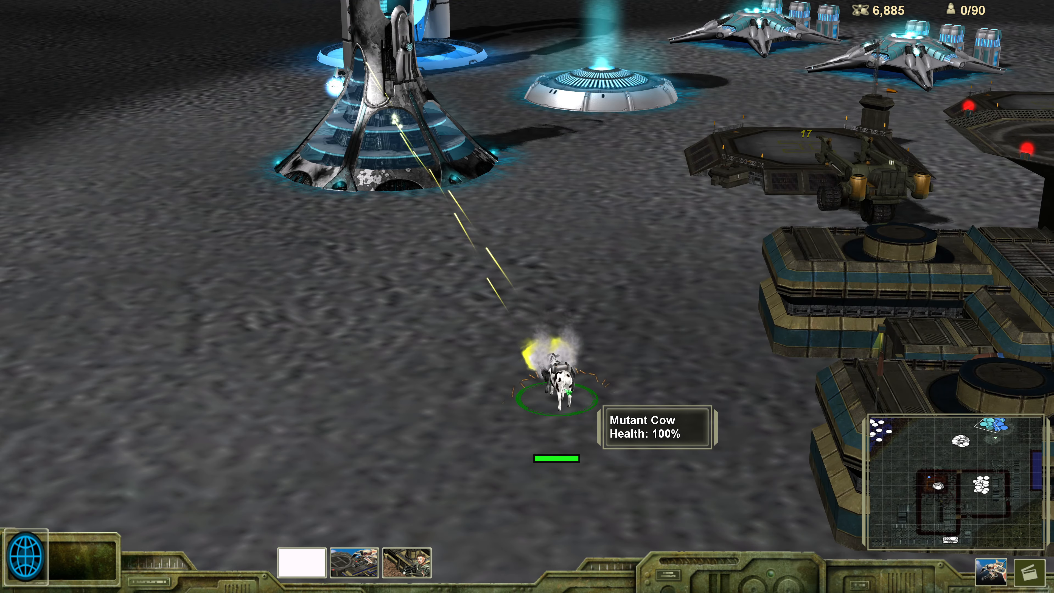
mouse_move(568, 391)
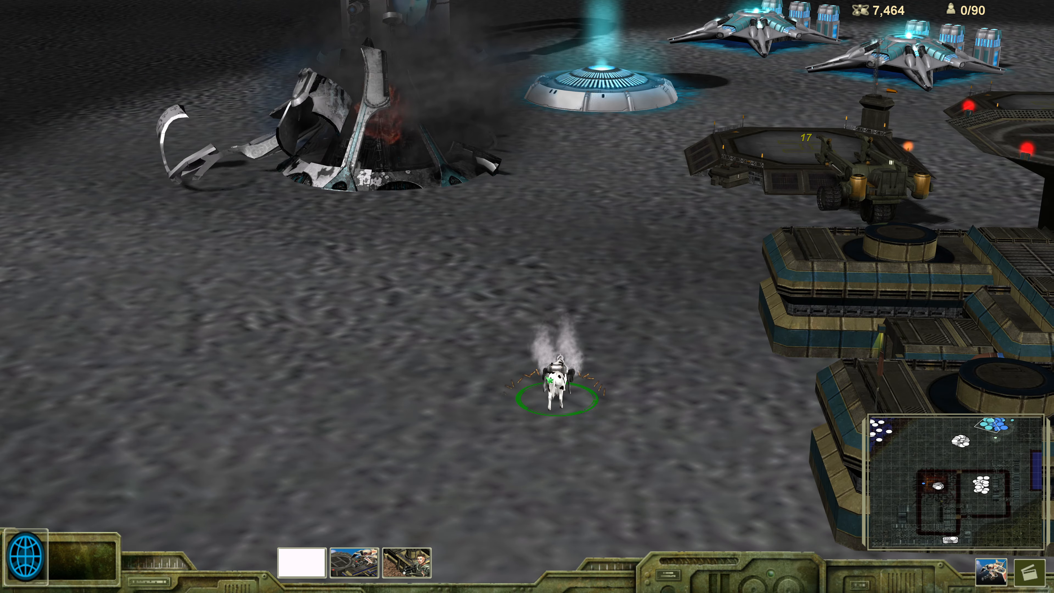
Step: Examine the Mutant Cow's muzzle flashes and tracers from several angles near the Infantry Barracks
middle_drag(628, 391, 625, 390)
middle_drag(515, 361, 484, 360)
scroll(519, 363, up, 3)
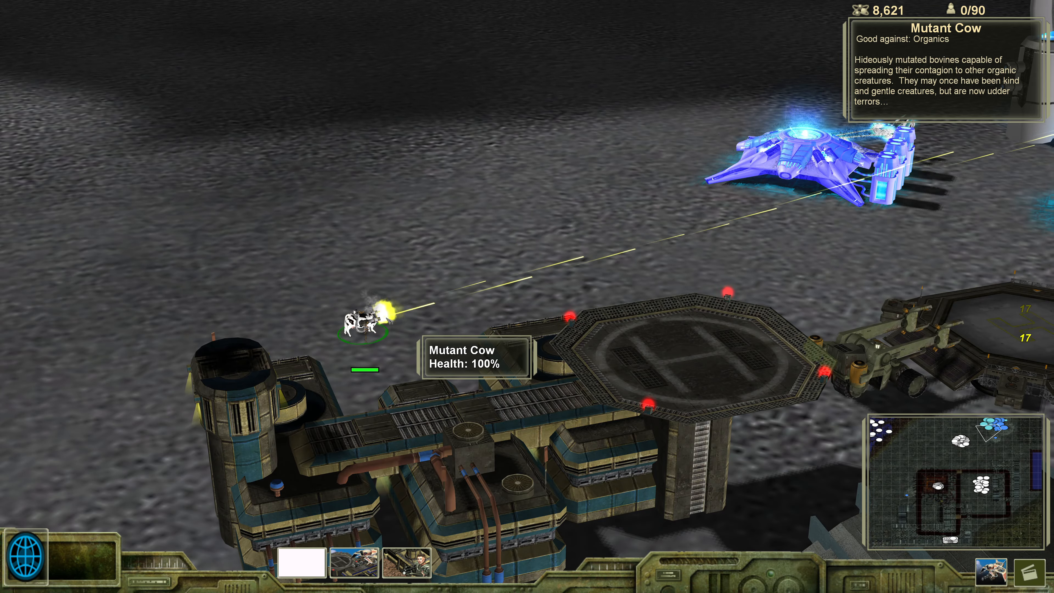
middle_drag(388, 320, 539, 330)
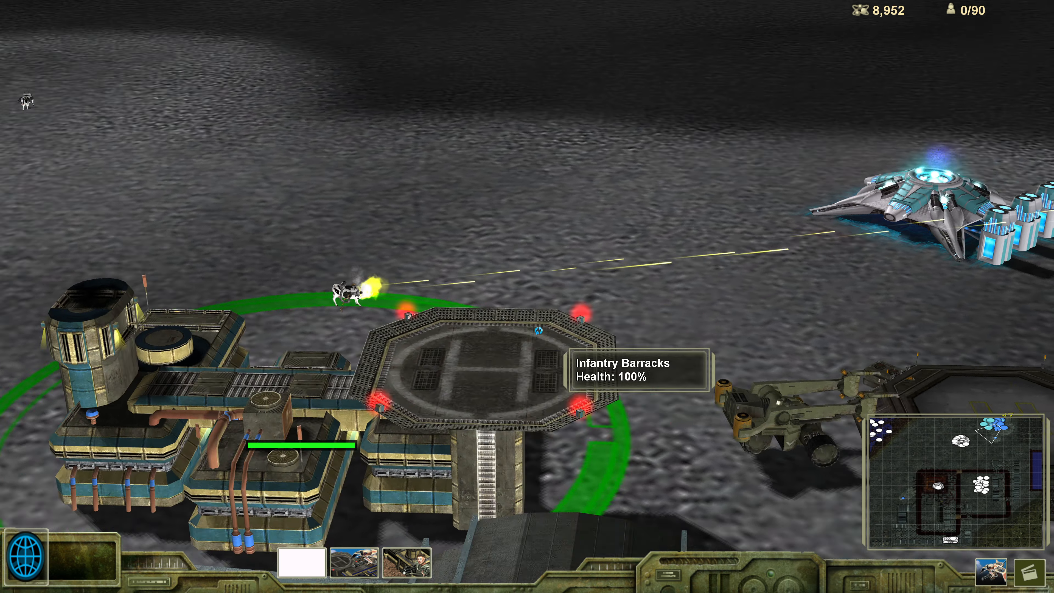
middle_click(546, 332)
Step: Quit the skirmish battle and exit the game from its main menu
key(Escape)
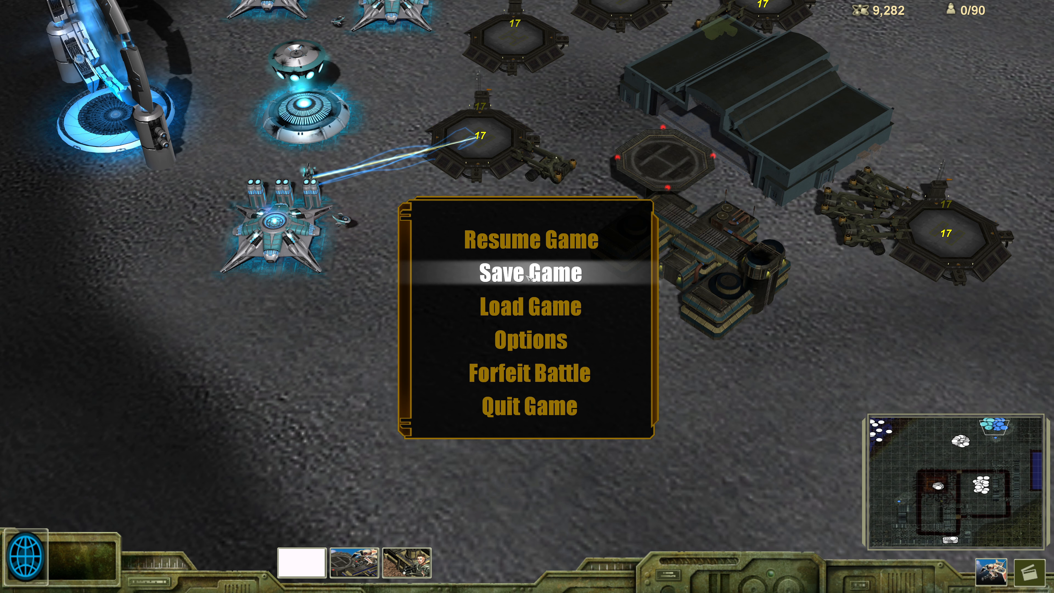
click(485, 408)
click(446, 300)
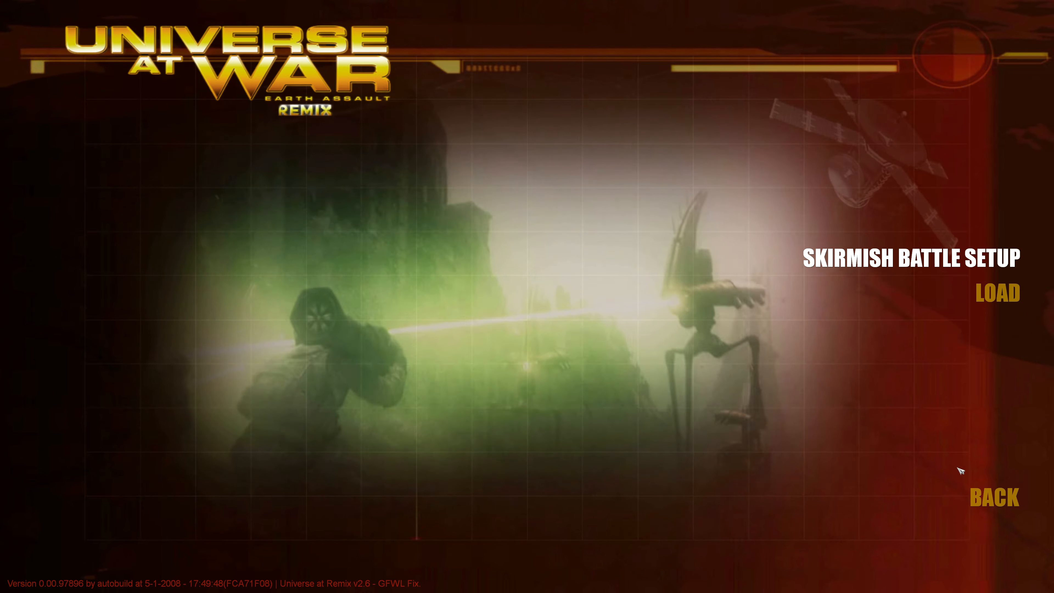
click(985, 497)
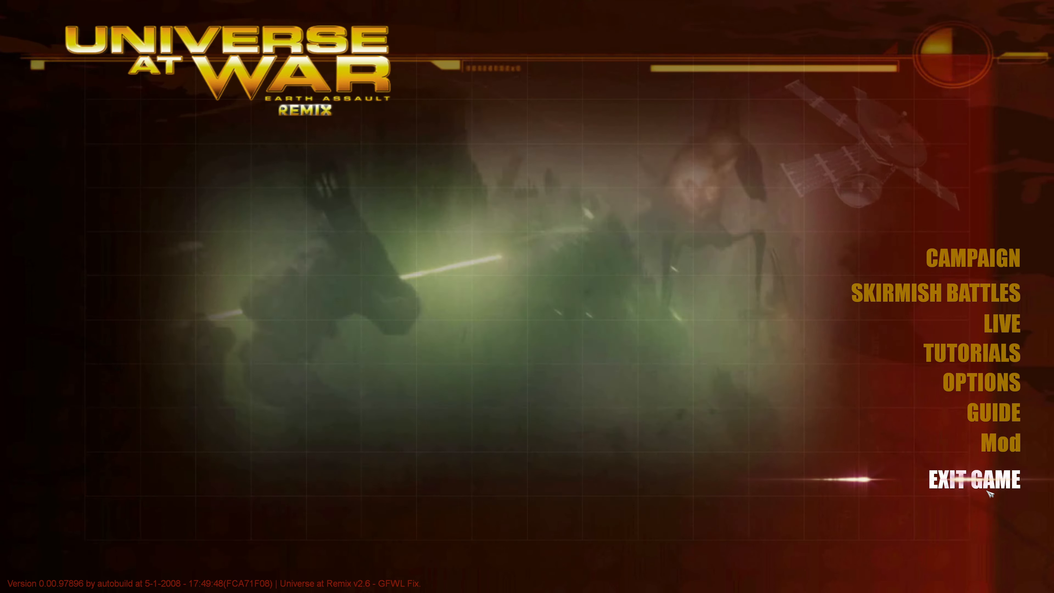
click(971, 480)
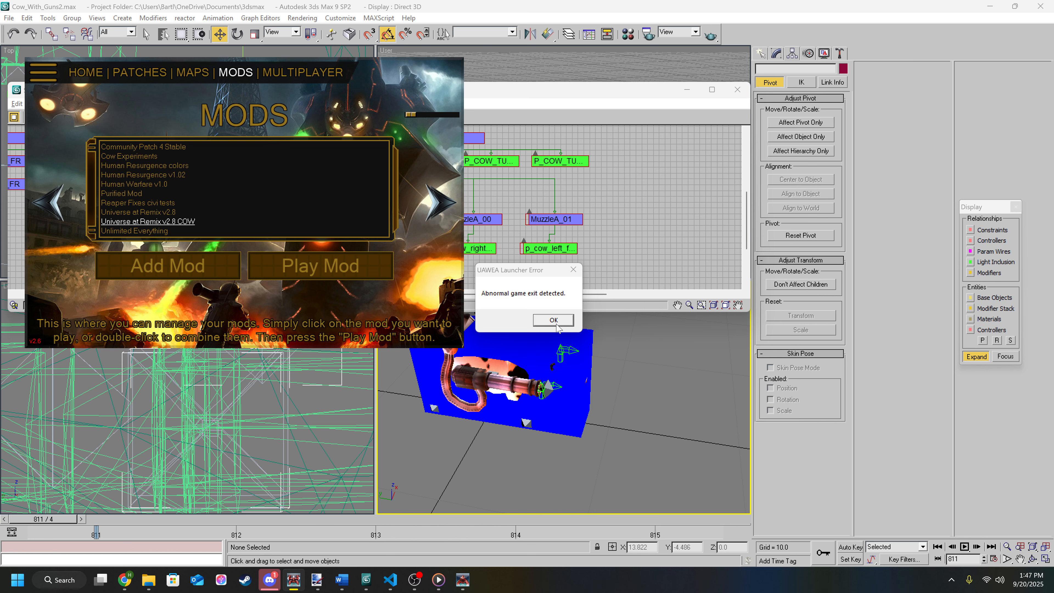
Step: Dismiss the launcher's error message and switch to the 3ds Max window with the Cow_With_Guns.max scene
click(548, 323)
click(510, 251)
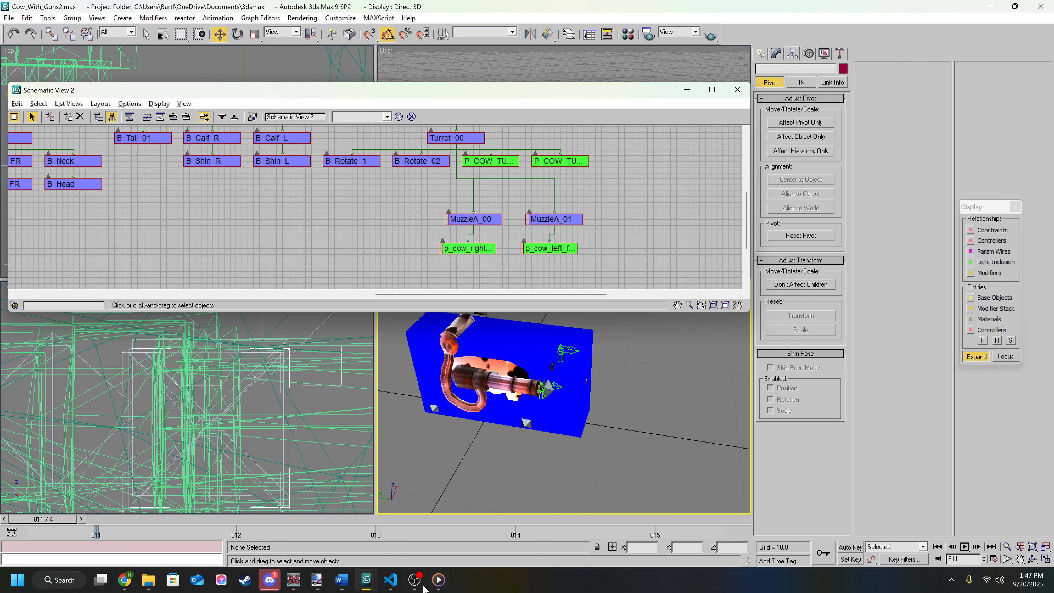
mouse_move(366, 580)
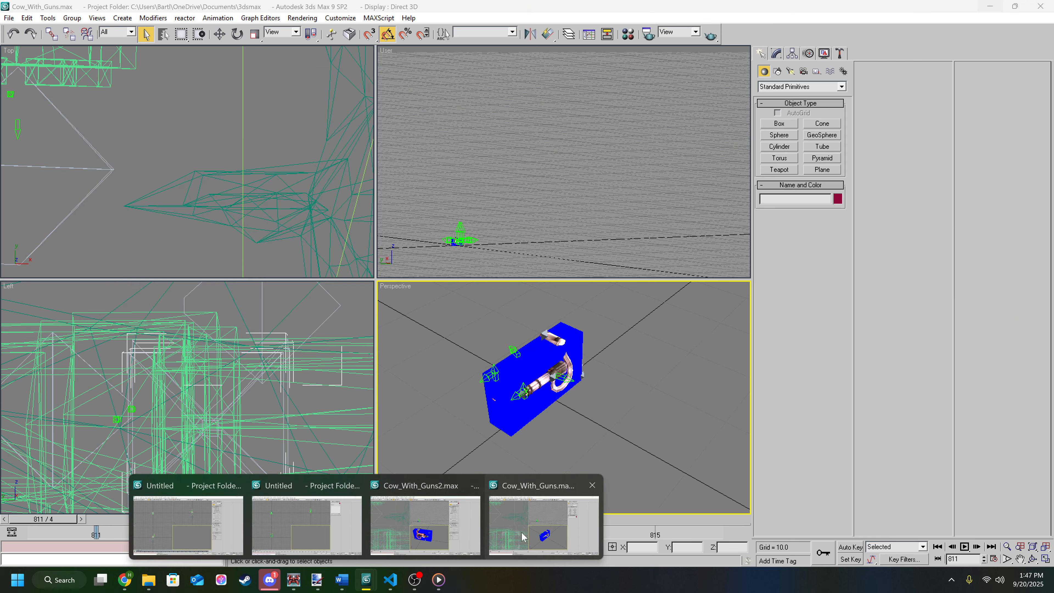
click(514, 536)
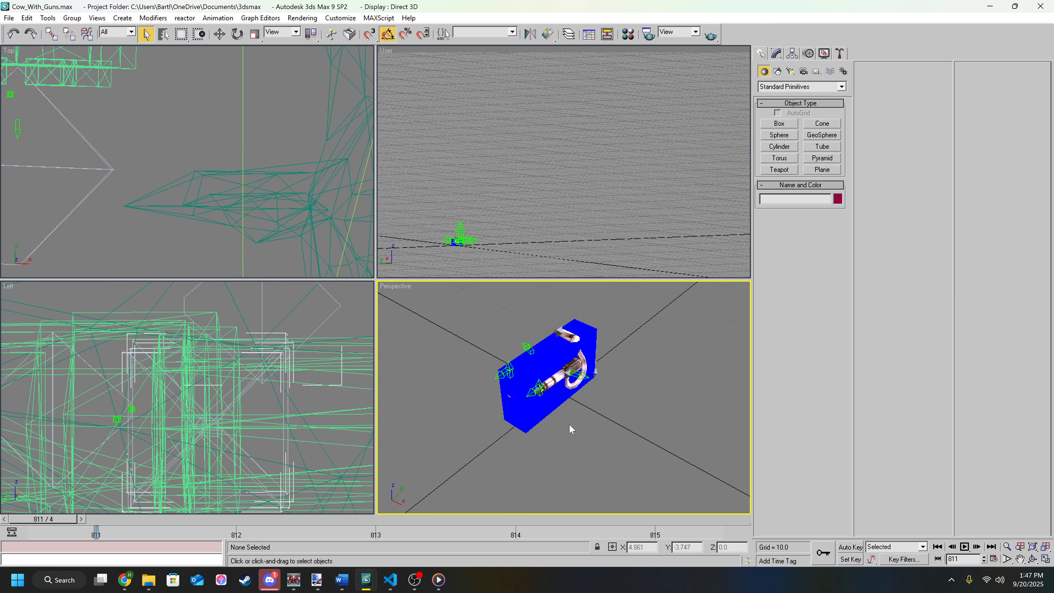
Step: Select the p_cow_turret_shells proxies on both guns in turn and inspect their placement and orientation
scroll(570, 424, up, 2)
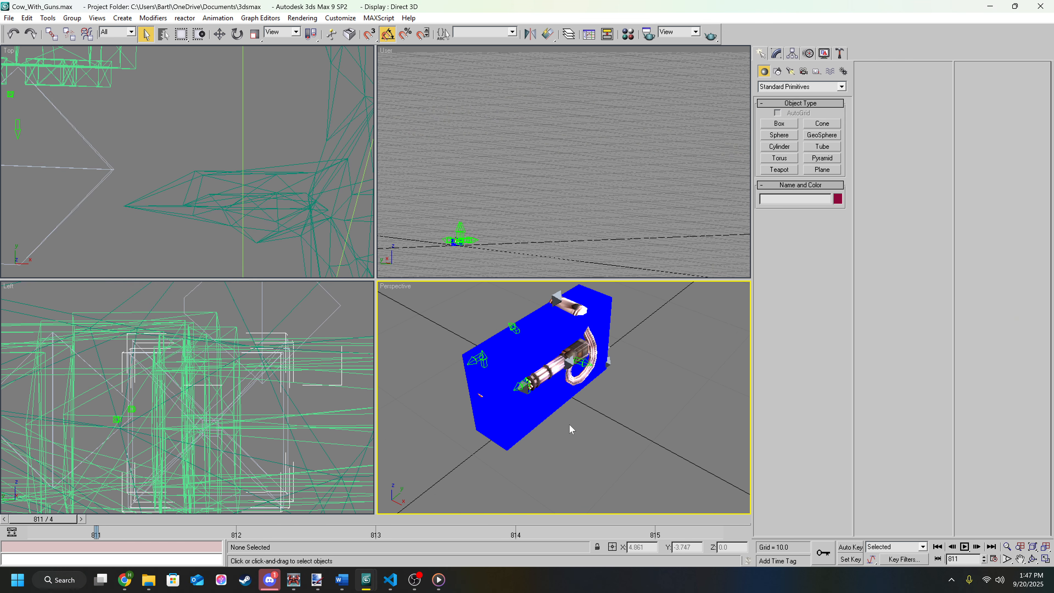
click(579, 361)
alt+middle_drag(580, 361, 602, 406)
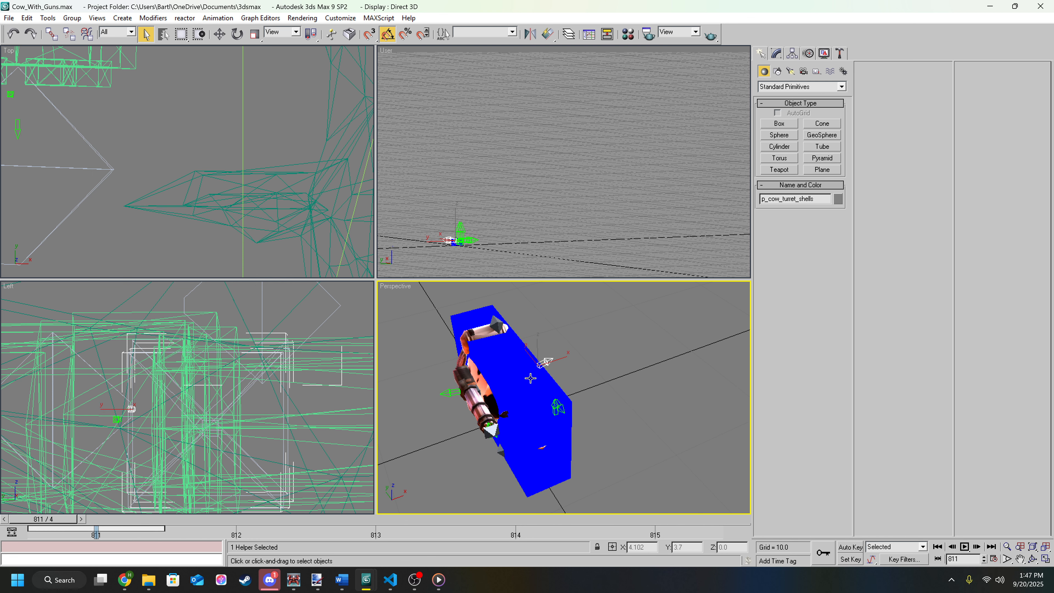
alt+middle_drag(543, 391, 519, 382)
click(455, 367)
alt+middle_drag(455, 367, 675, 365)
scroll(607, 353, up, 3)
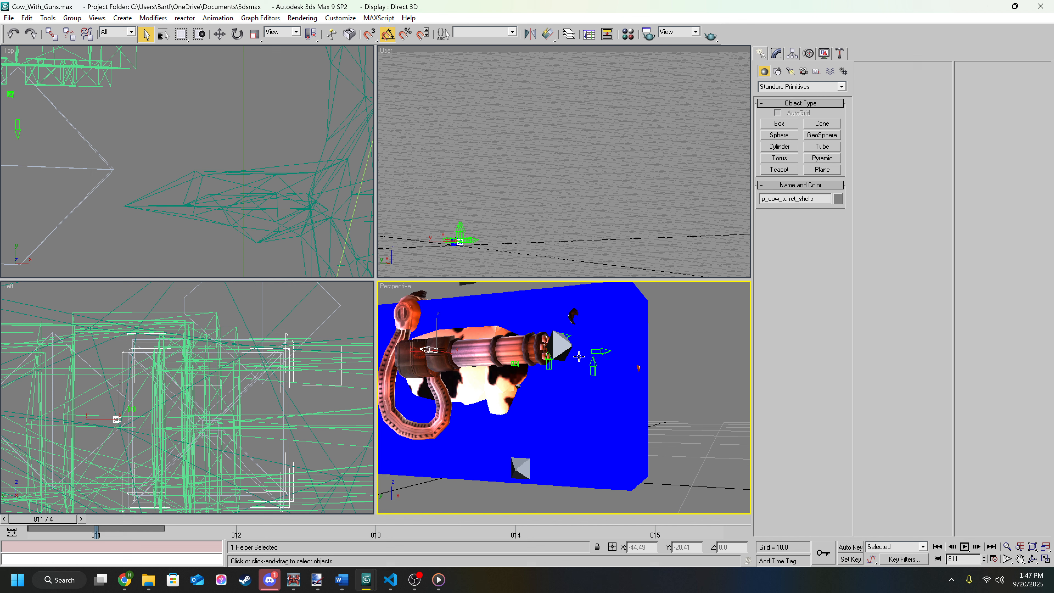
Step: Select the turret smoke proxy at the gun tip and examine its orientation from both sides of the cow
click(549, 361)
alt+middle_drag(549, 361, 522, 379)
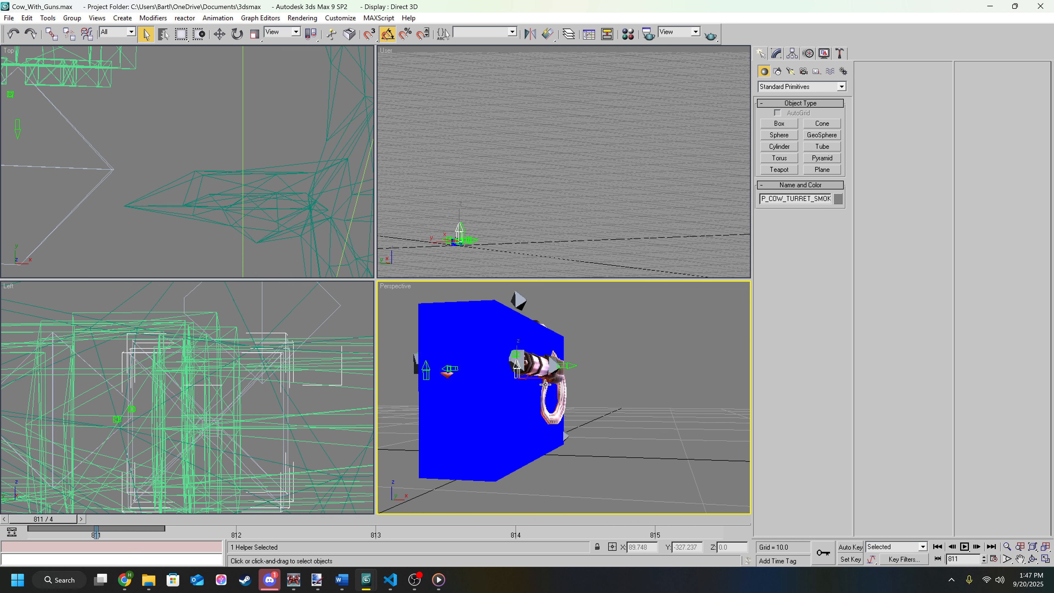
alt+middle_drag(624, 435, 603, 449)
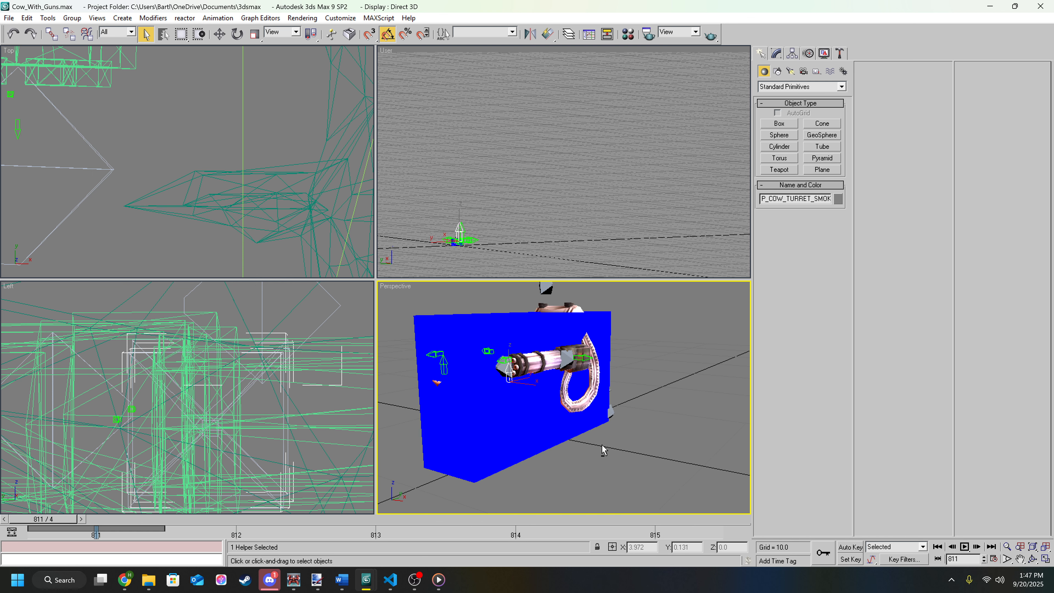
mouse_move(613, 441)
alt+middle_down()
mouse_move(603, 444)
mouse_move(692, 437)
mouse_move(603, 453)
alt+middle_up()
scroll(584, 427, down, 3)
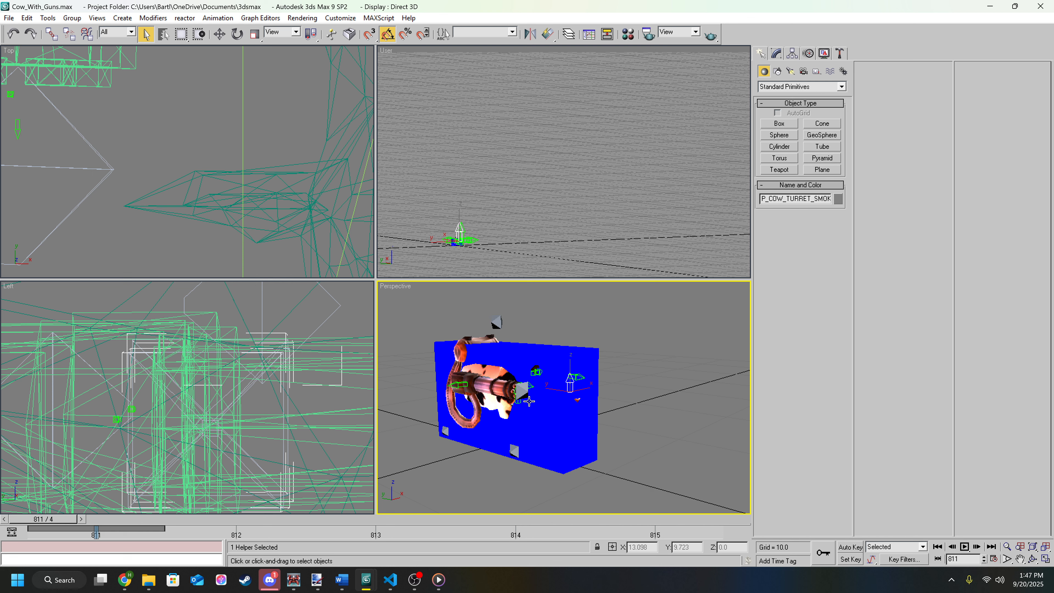
mouse_move(629, 430)
alt+middle_down()
mouse_move(678, 438)
mouse_move(669, 450)
mouse_move(641, 441)
alt+middle_up()
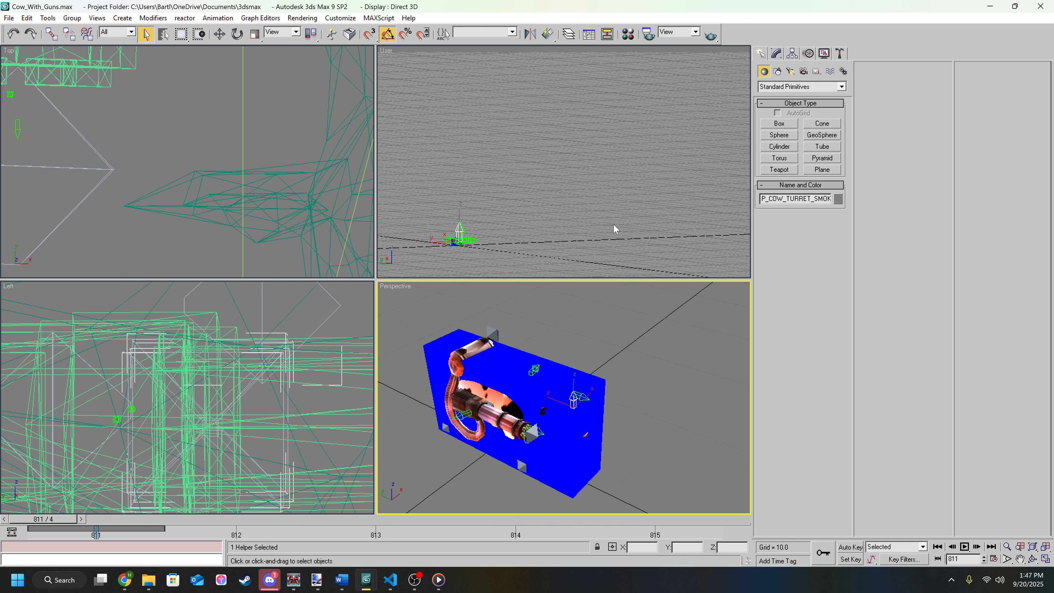
Step: Open the Schematic View at the MuzzleA_00 and MuzzleA_01 nodes with their child proxies, and clear the selection
click(613, 34)
scroll(600, 191, up, 3)
click(559, 220)
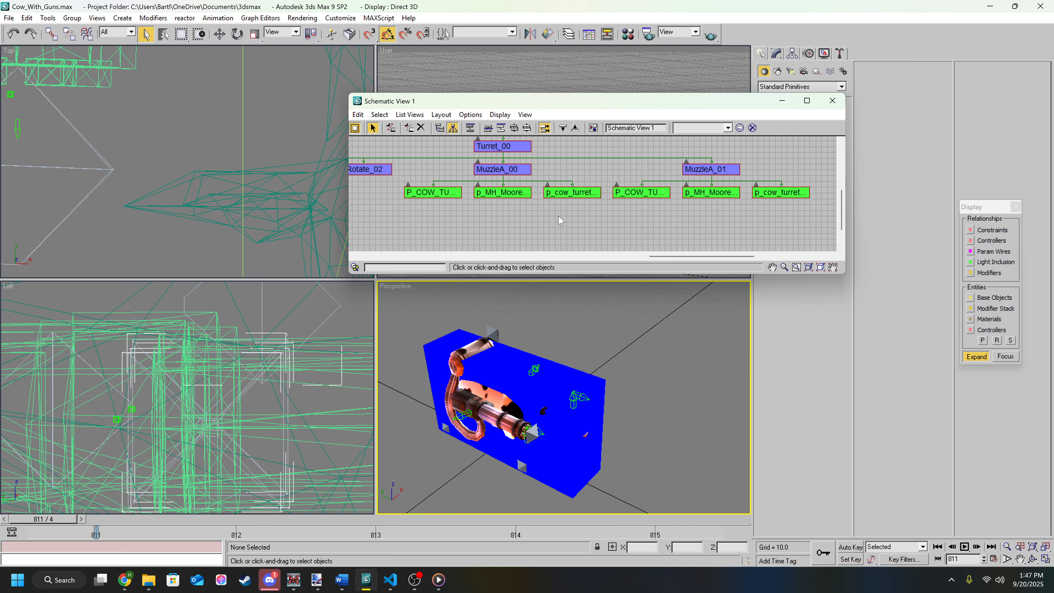
Step: Select MuzzleA_00 and its p_MH_Moore_flash proxy in the Schematic View, and reposition the proxy node below its row to expose the link
click(509, 170)
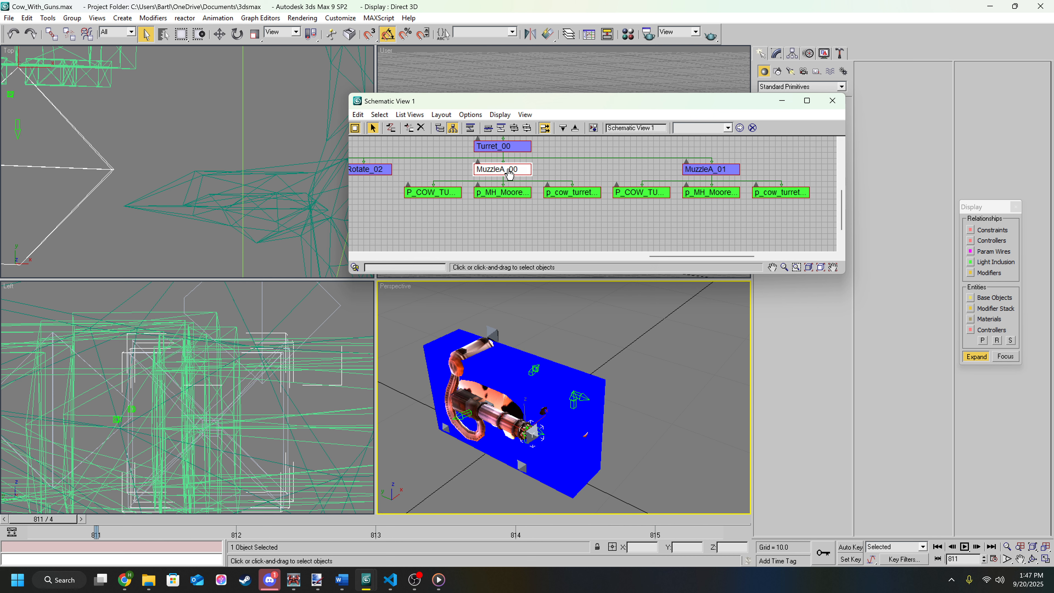
click(505, 194)
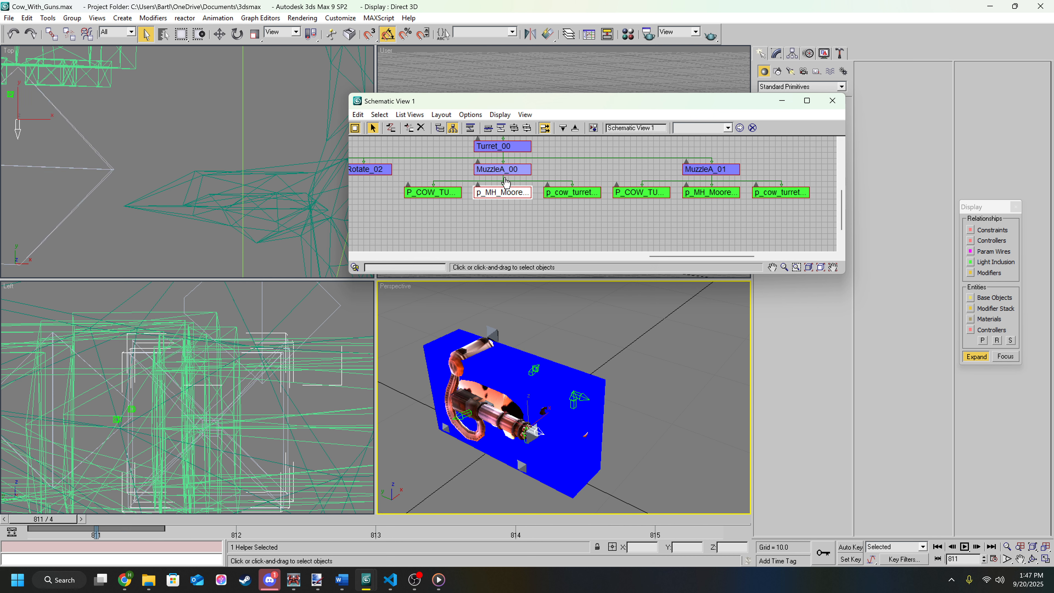
drag(514, 200, 526, 219)
drag(473, 192, 480, 222)
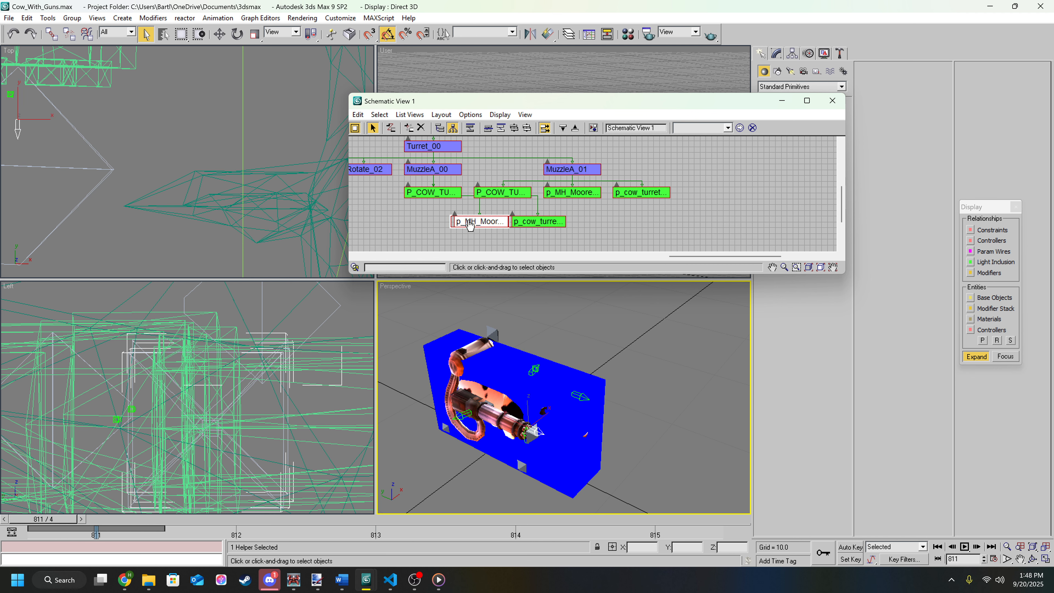
Step: Minimize the Schematic View, switch to the Cow_With_Guns2.max scene and select the p_cow_right_flash_with_shells proxy under MuzzleA_00
click(782, 100)
mouse_move(366, 580)
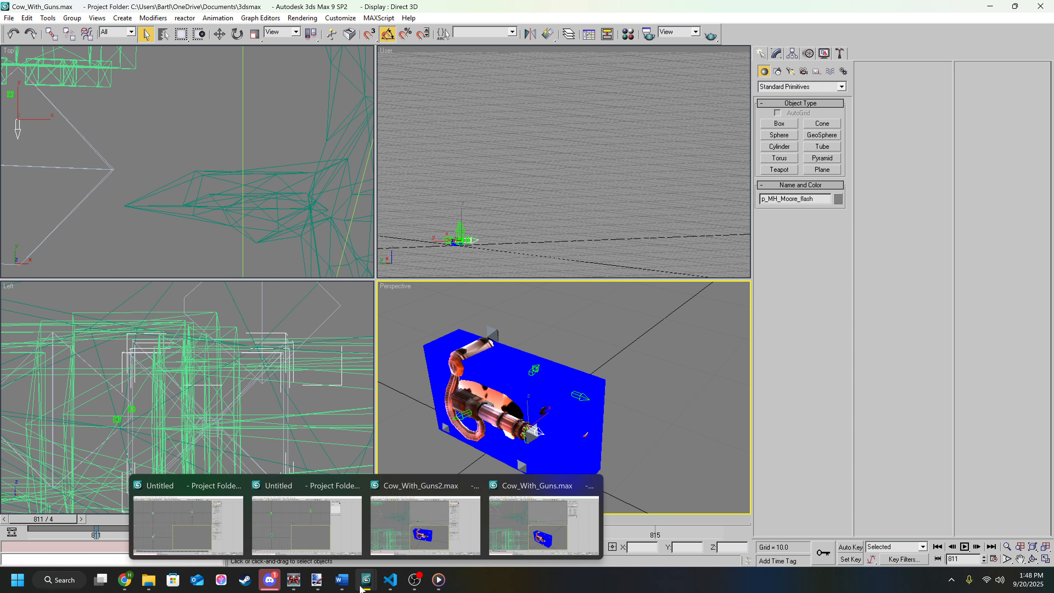
mouse_move(407, 526)
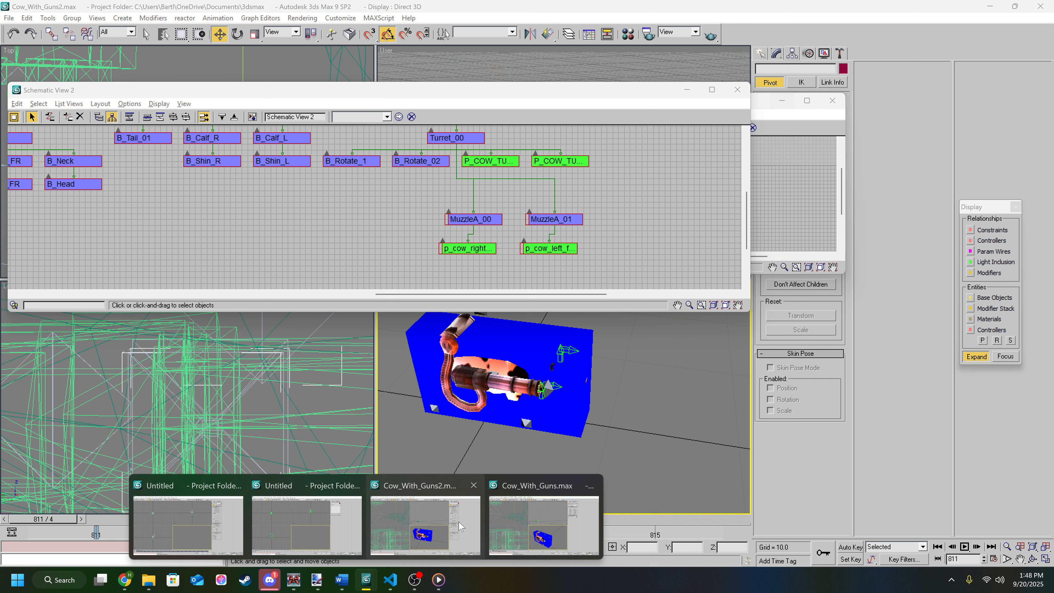
click(460, 526)
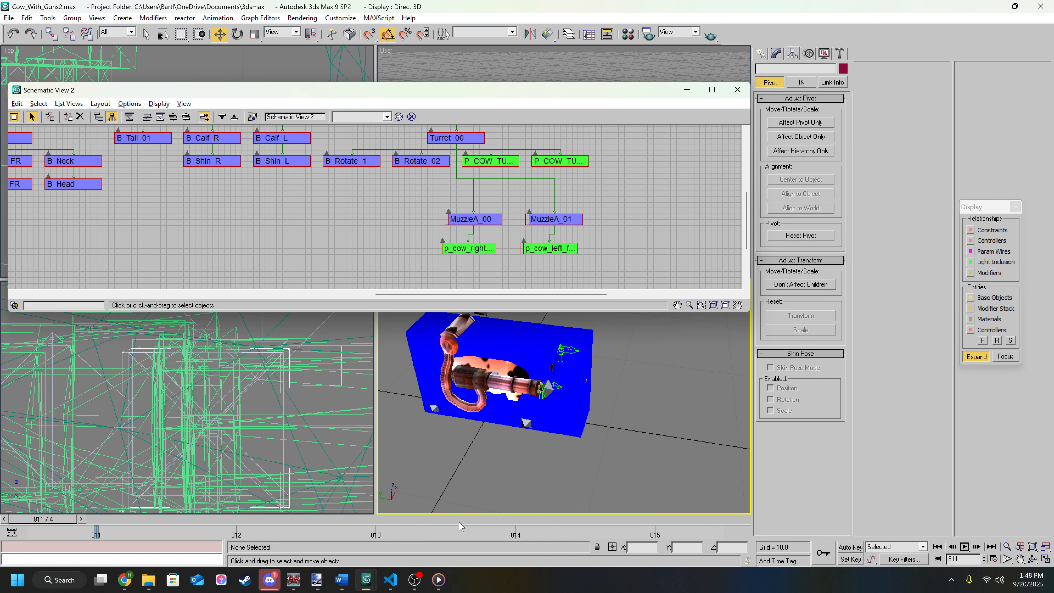
click(492, 250)
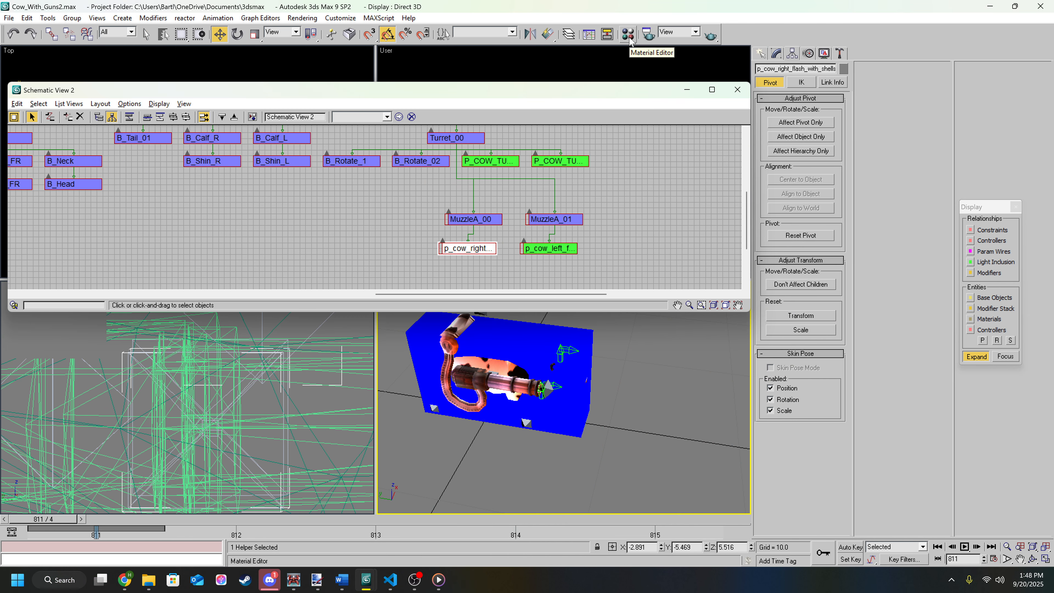
Step: Open the Curve Editor and display the Visibility track of p_cow_right_flash_with_shells
click(589, 35)
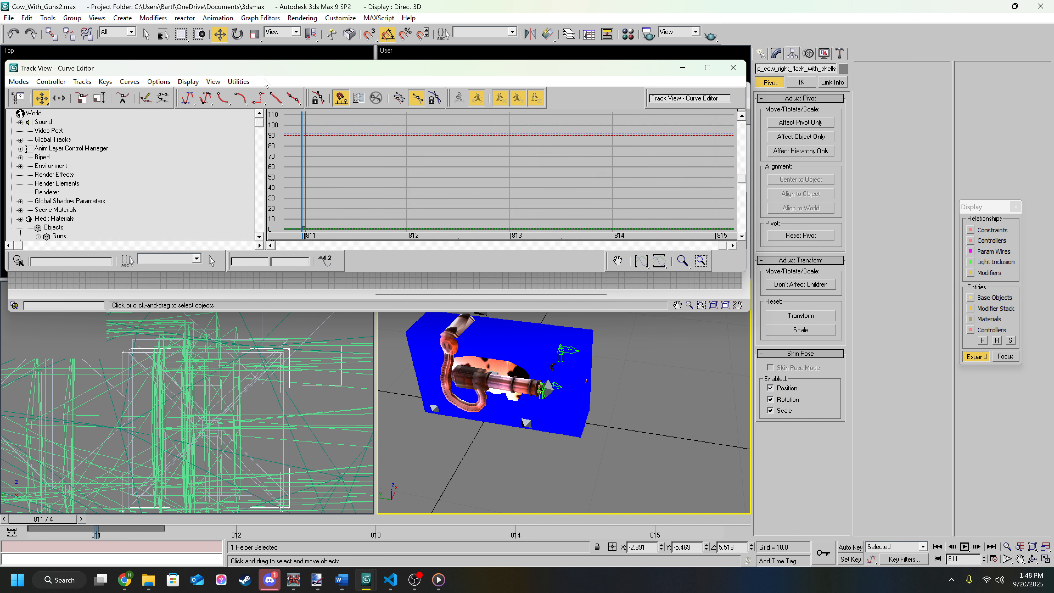
drag(266, 70, 422, 69)
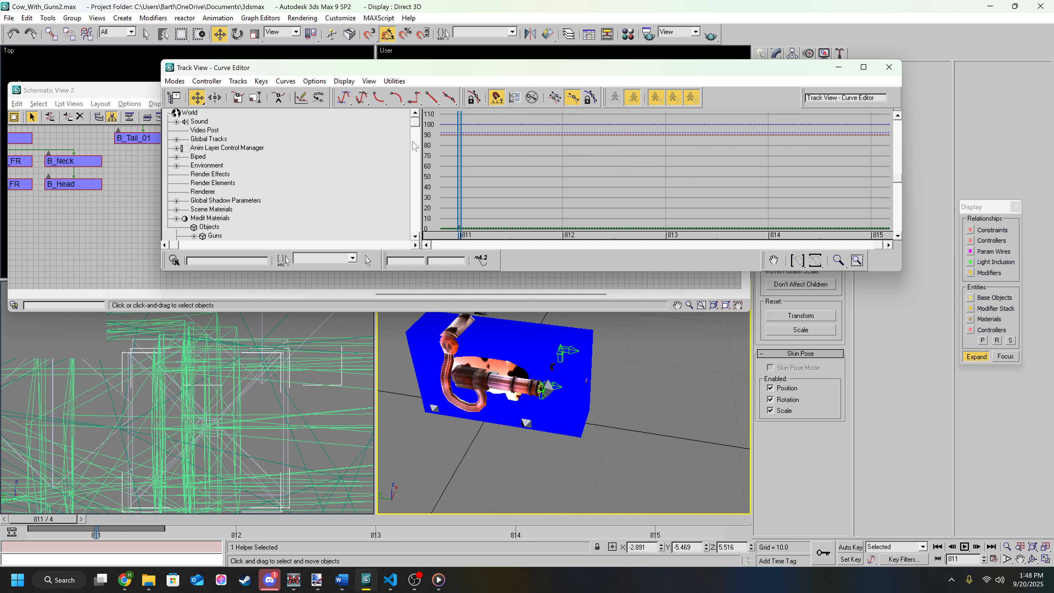
drag(417, 125, 417, 188)
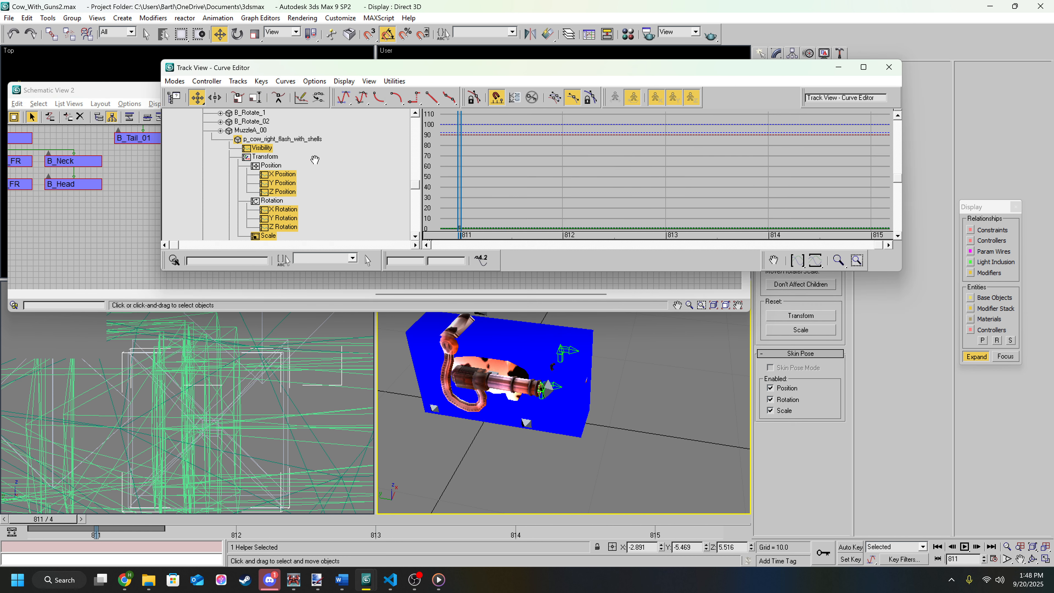
click(258, 150)
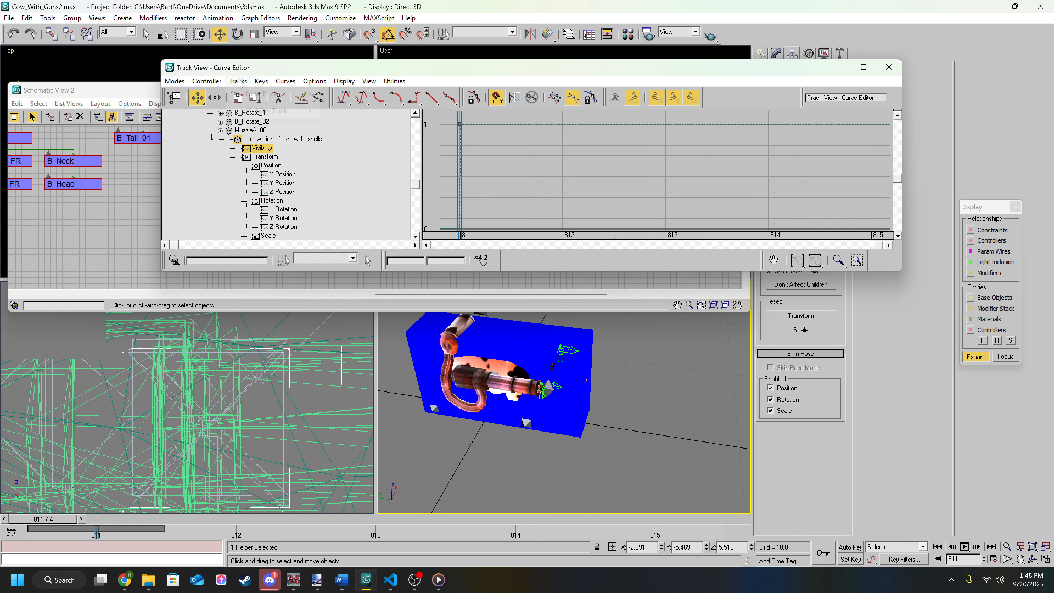
Step: Check the options for adding or removing a visibility track, and keep the proxy's Visibility track selected
click(260, 81)
mouse_move(238, 82)
mouse_move(248, 111)
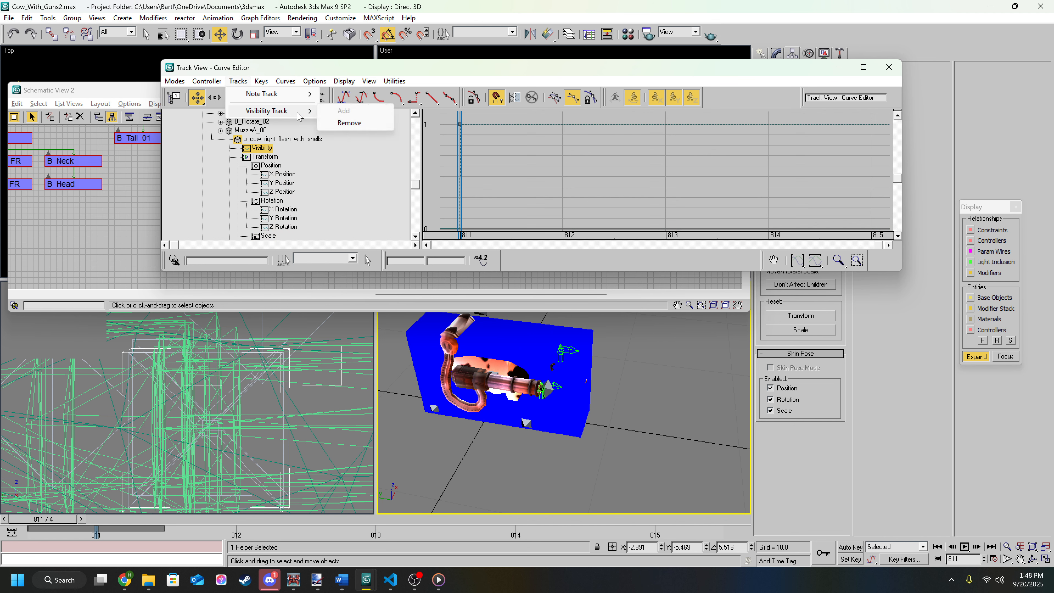
click(261, 143)
click(257, 146)
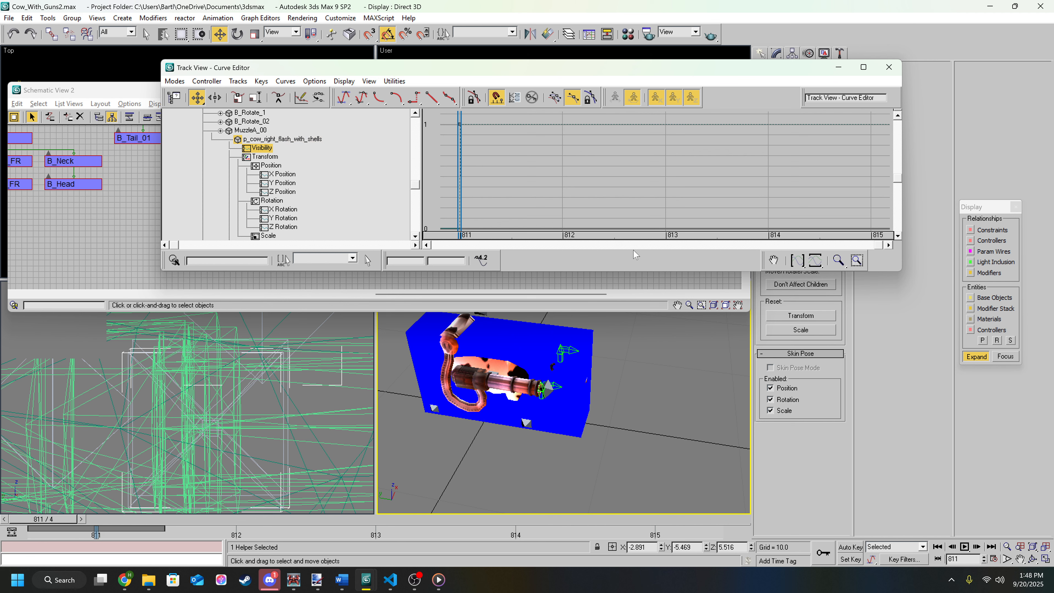
Step: Browse the proxy's visibility curve back along the timeline to the raised section between frames 765 and 780
click(820, 261)
click(798, 261)
drag(878, 246, 856, 245)
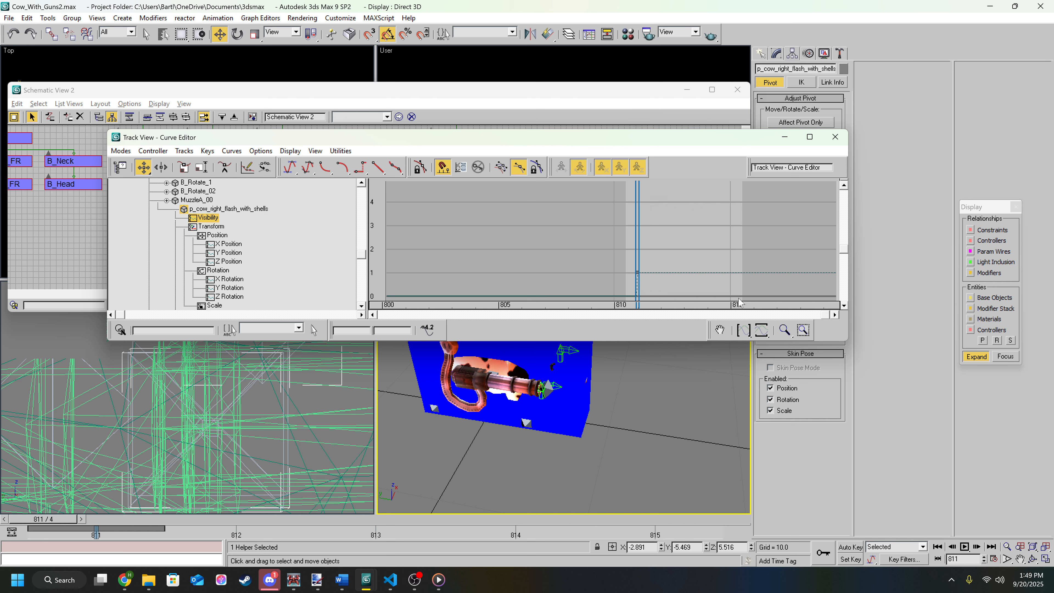
click(650, 315)
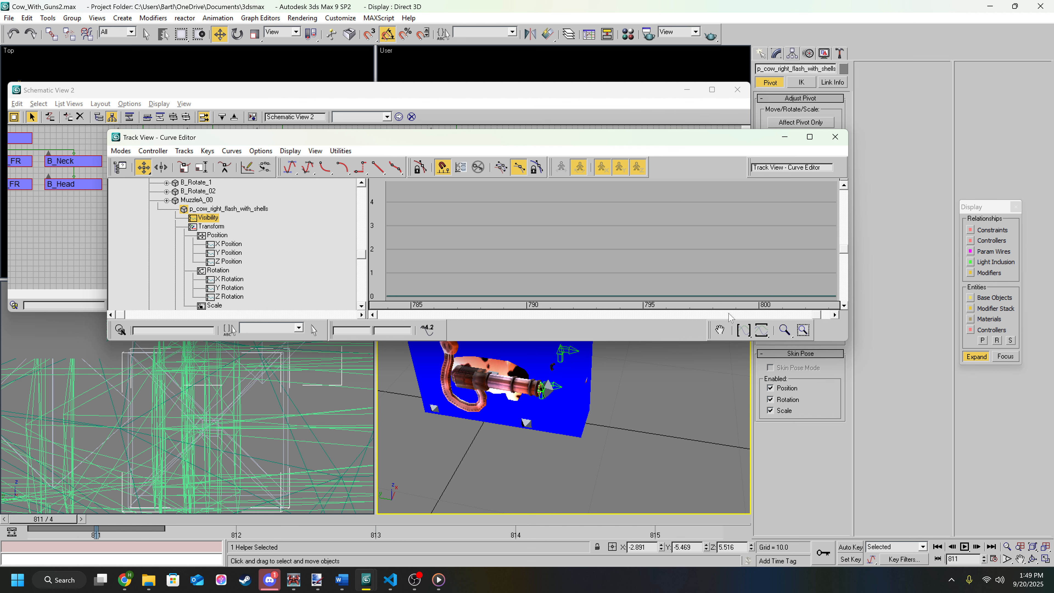
mouse_move(816, 312)
mouse_down()
mouse_move(825, 311)
mouse_move(773, 312)
mouse_move(804, 311)
mouse_up()
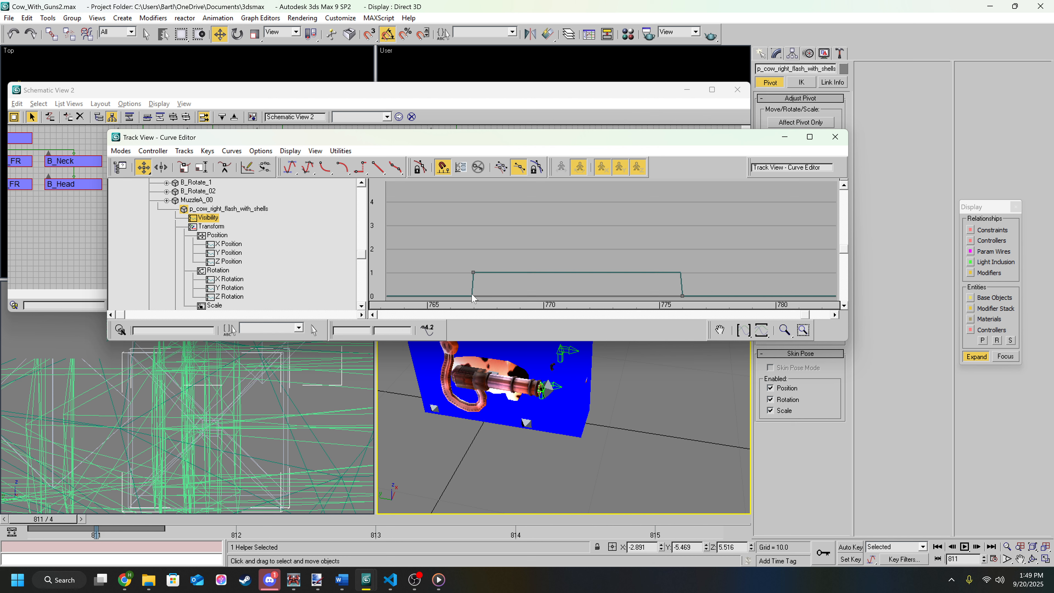
Step: Inspect the visibility keys at the start and end of the raised curve section, and minimize the Curve Editor
click(474, 273)
click(682, 296)
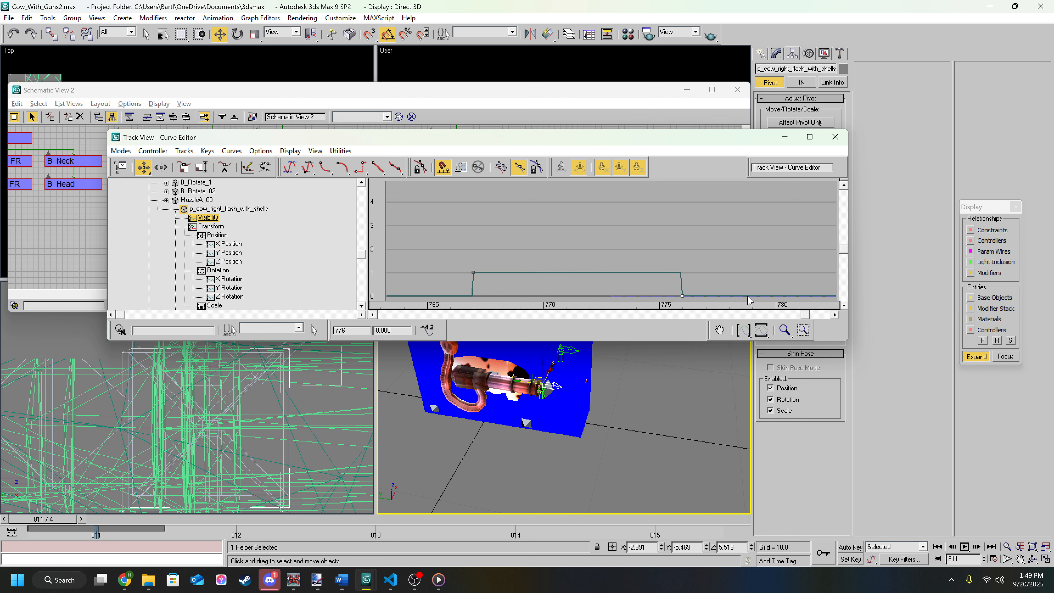
drag(807, 318, 808, 319)
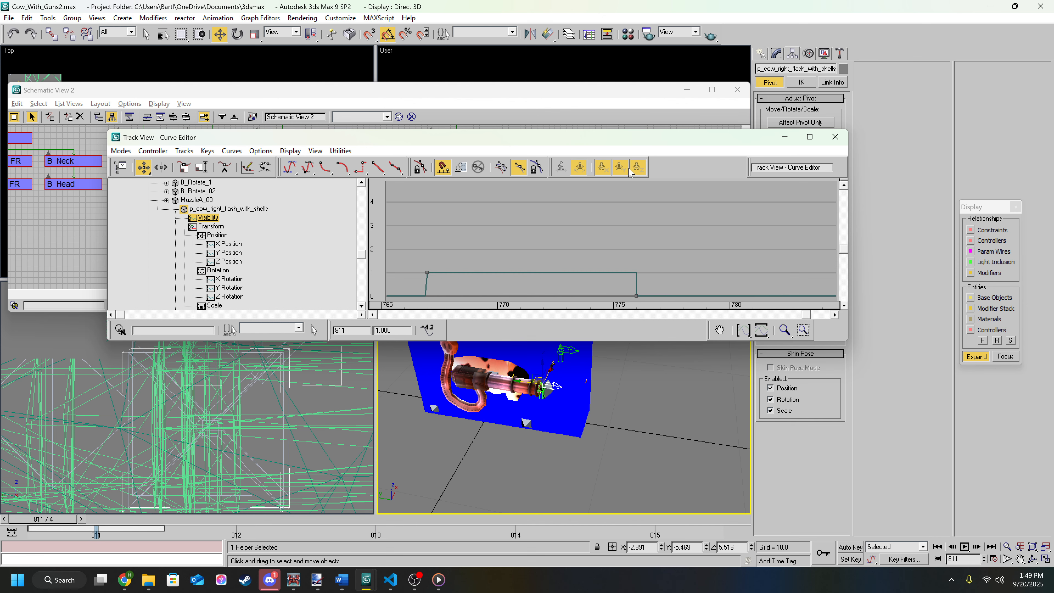
click(784, 137)
Step: Check the link between MuzzleA_00 and its p_cow_right_flash_with_shells proxy by selecting both nodes in turn, and clear the selection
click(613, 209)
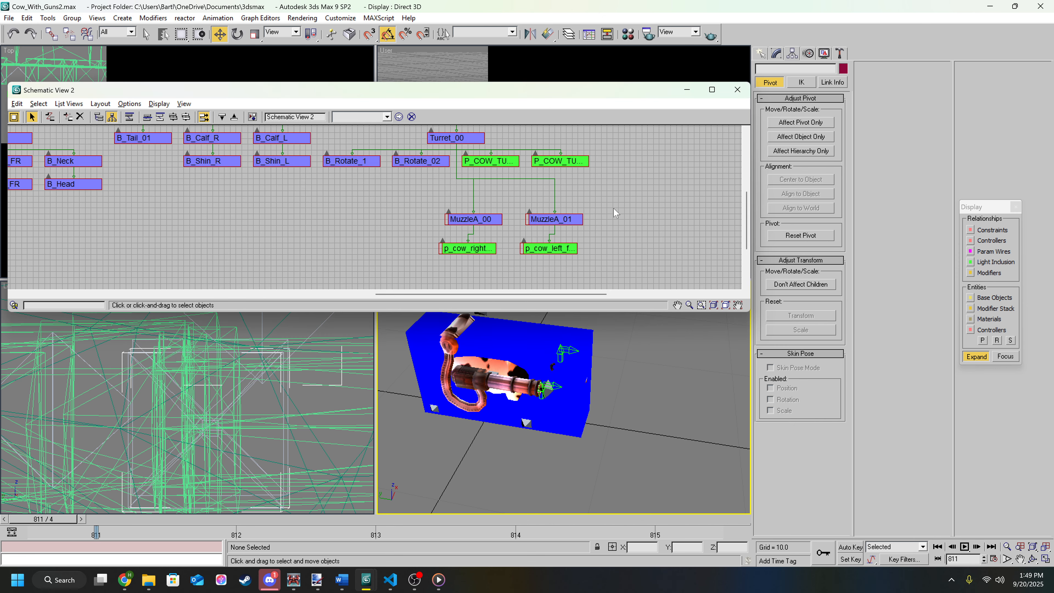
click(471, 245)
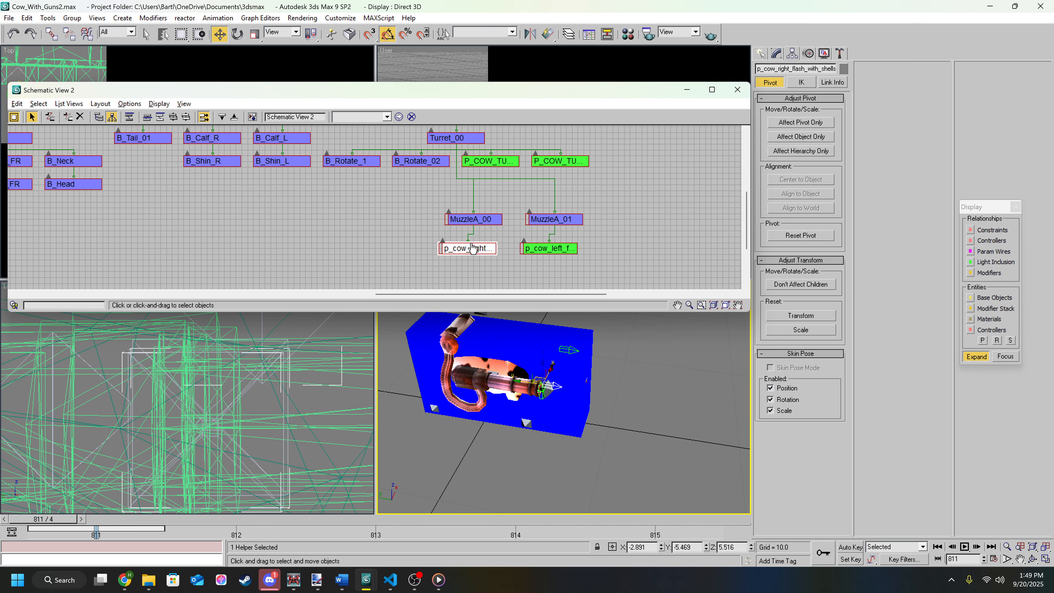
click(484, 222)
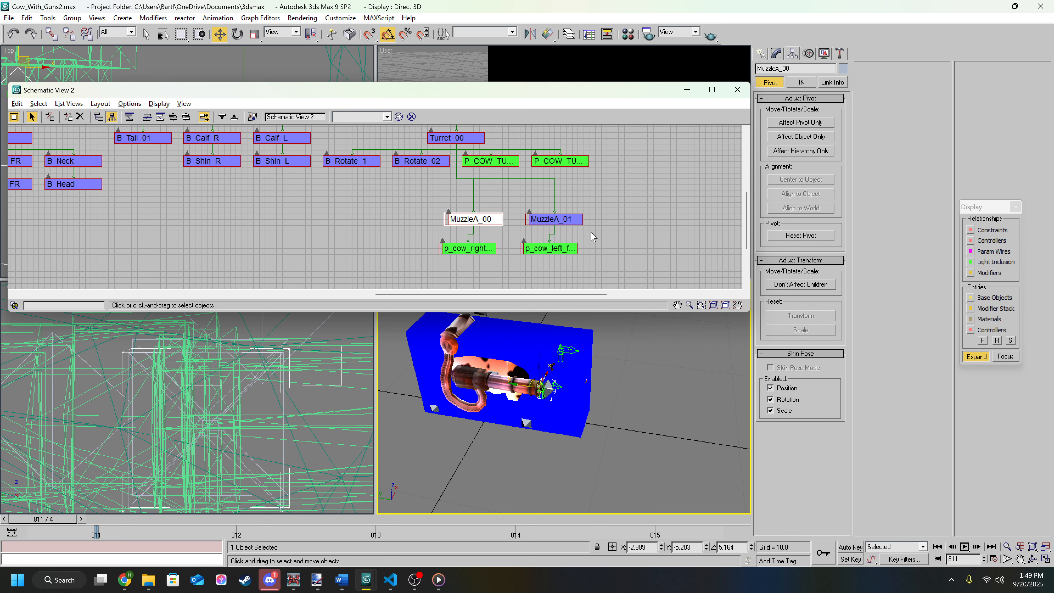
click(606, 238)
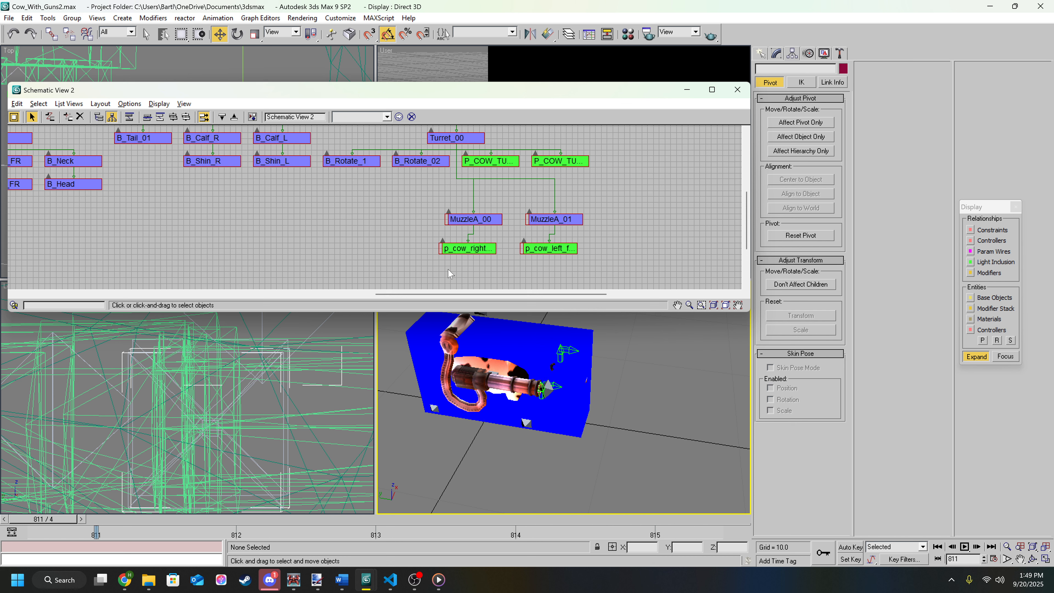
click(472, 250)
click(482, 270)
Step: Open p_cow_right_flash_with_shells.ALO in the Petroglyph Particle Editor and continue past the exception errors
click(158, 590)
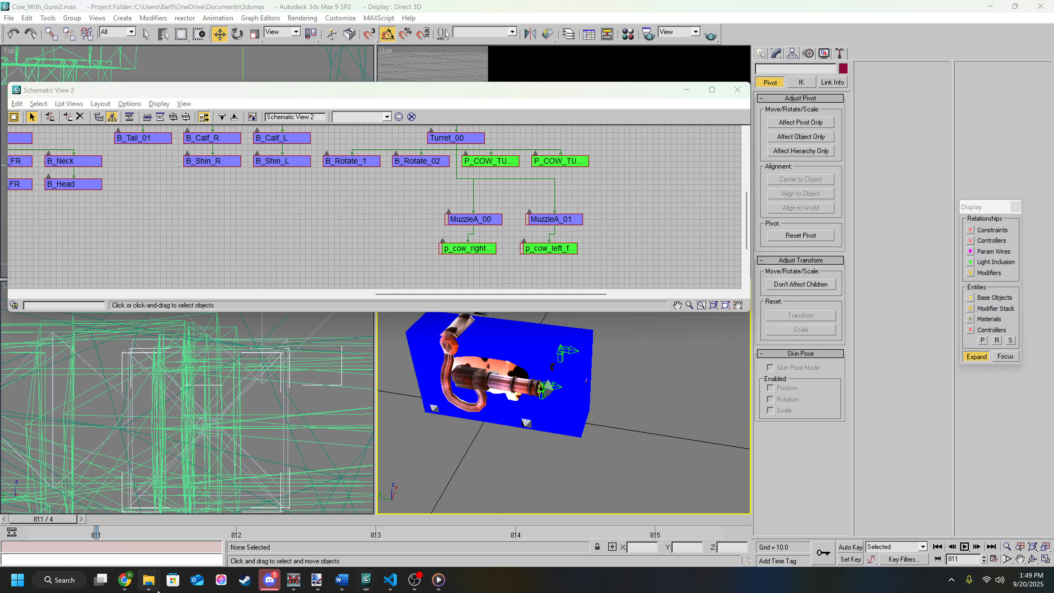
mouse_move(262, 540)
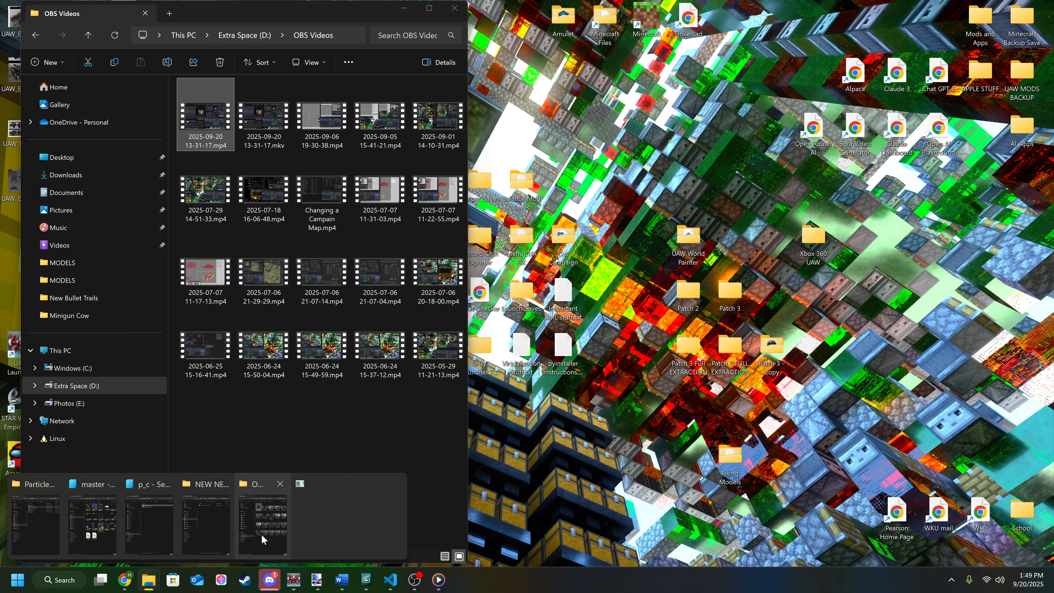
click(36, 524)
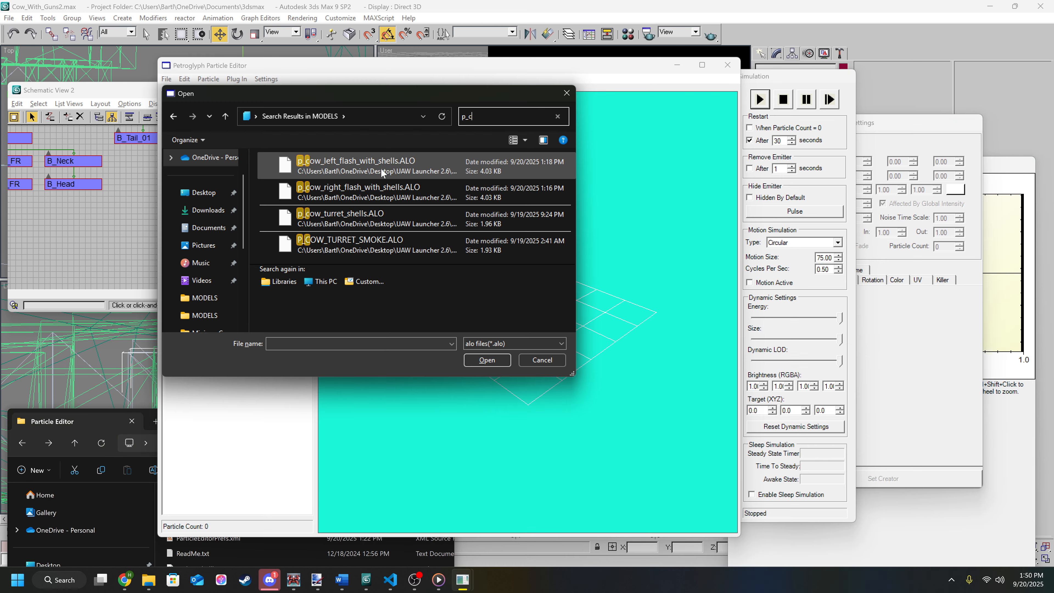
click(358, 188)
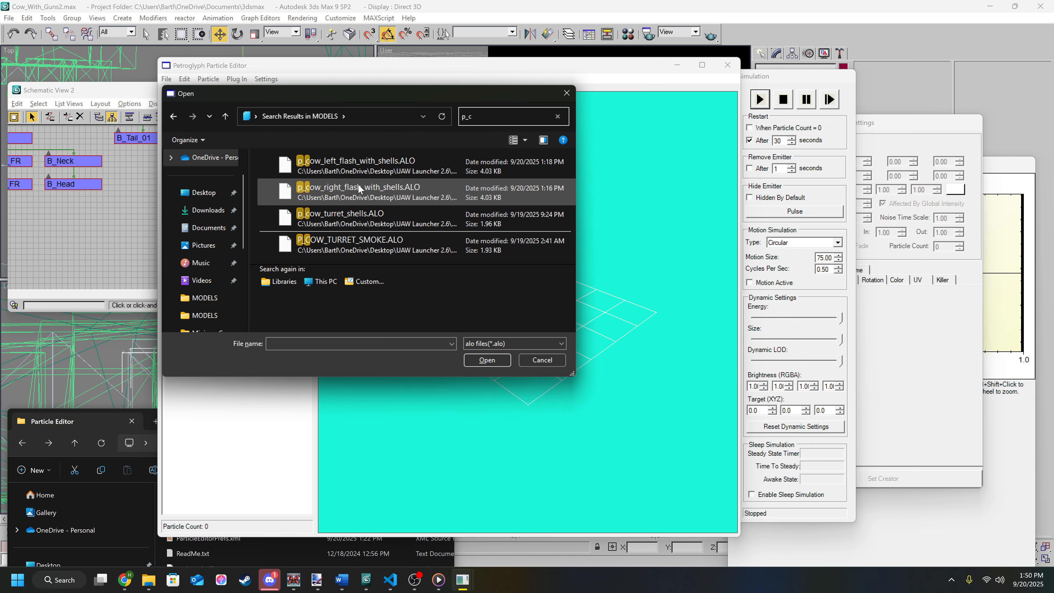
click(483, 360)
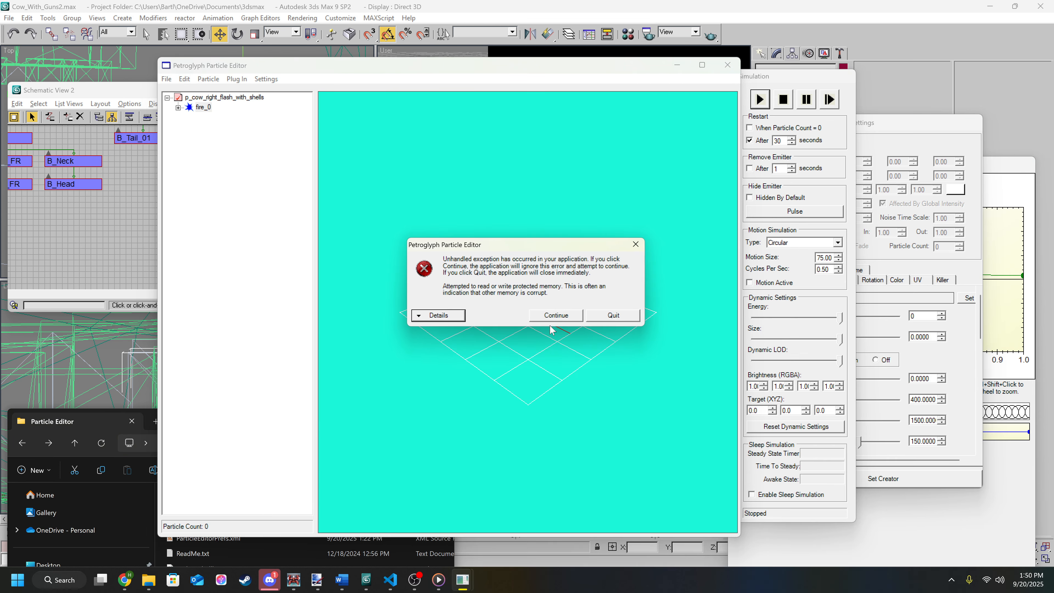
click(564, 316)
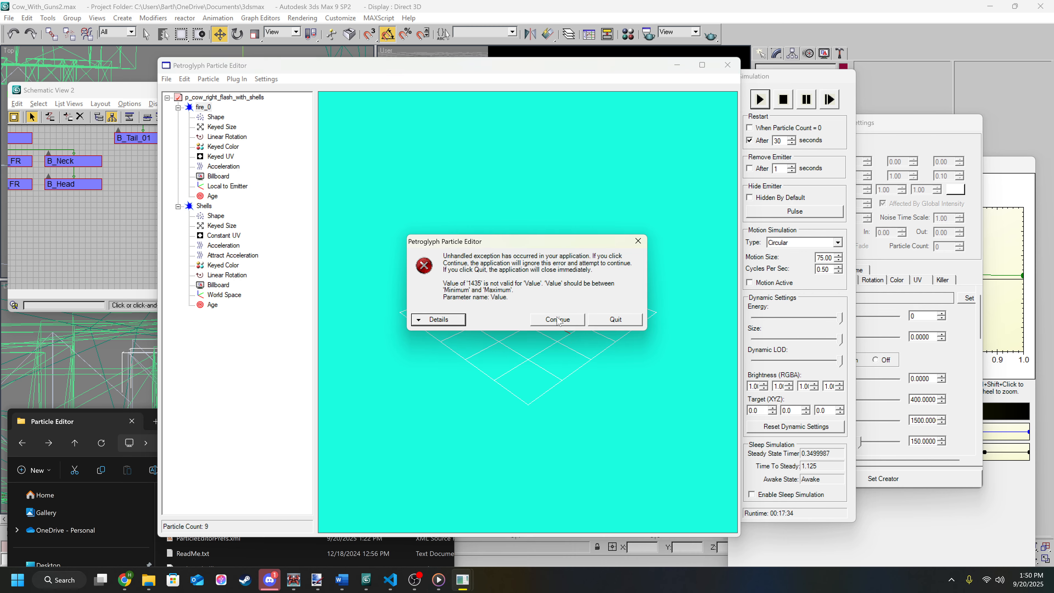
click(566, 320)
Step: Select the Shells emitter and examine the muzzle flash and shell ejection direction against the axes from several angles
scroll(563, 367, up, 5)
drag(576, 376, 484, 303)
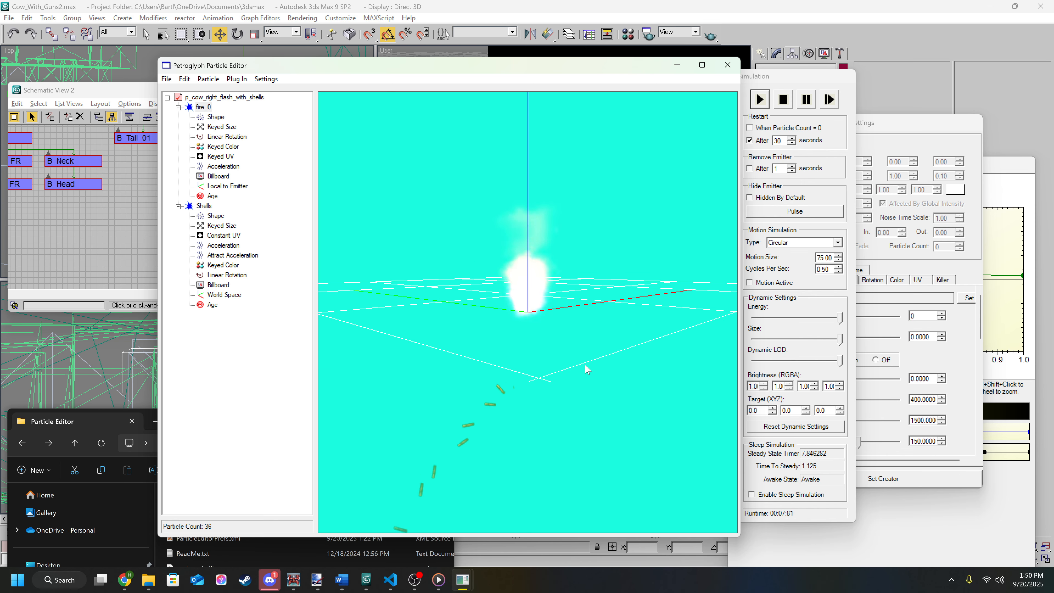
drag(588, 367, 514, 360)
click(205, 206)
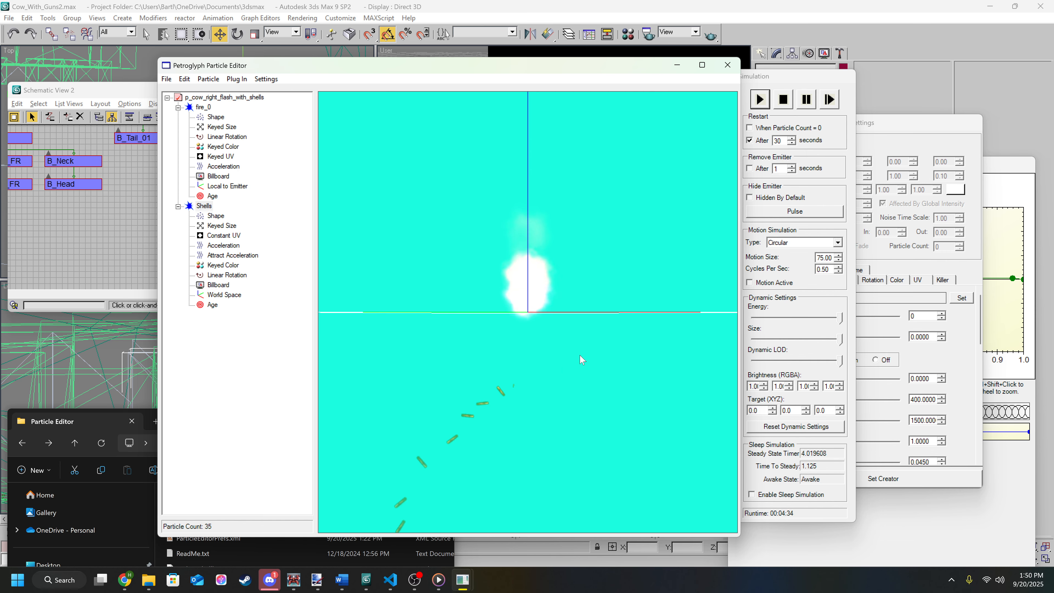
drag(581, 360, 526, 391)
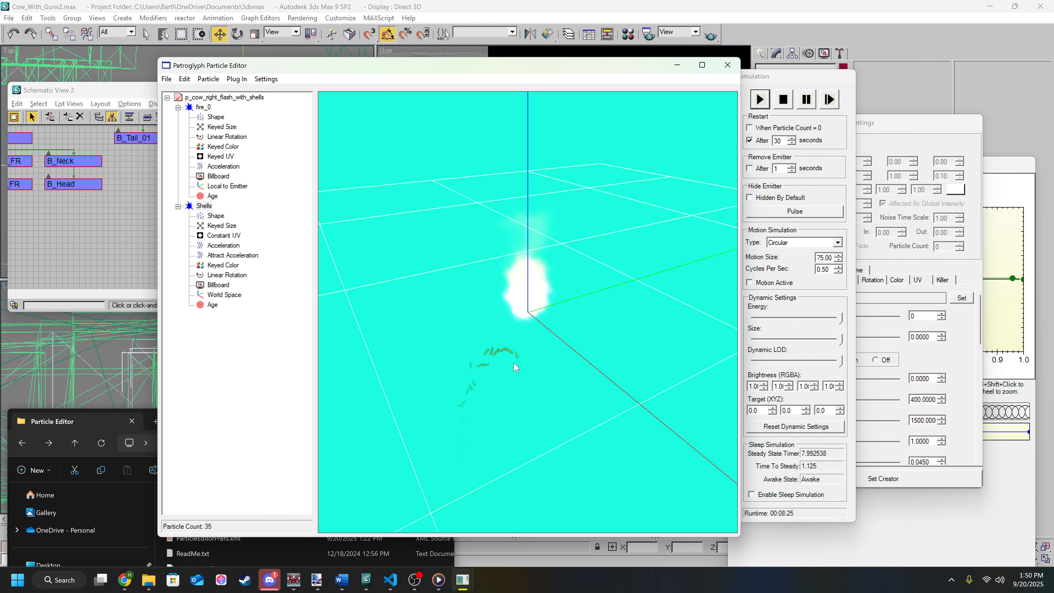
drag(514, 367, 563, 331)
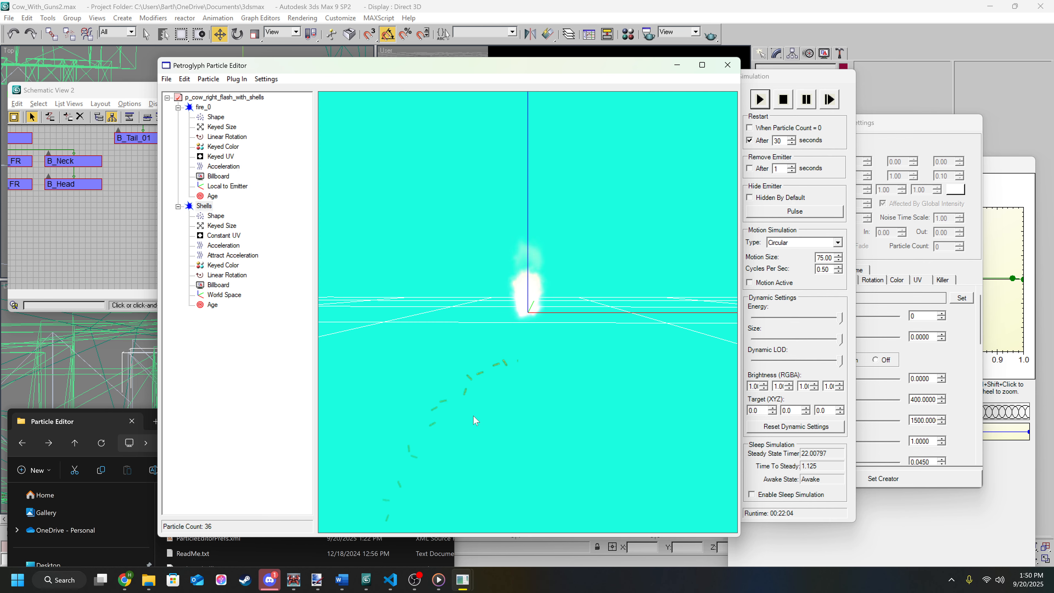
drag(485, 369, 554, 351)
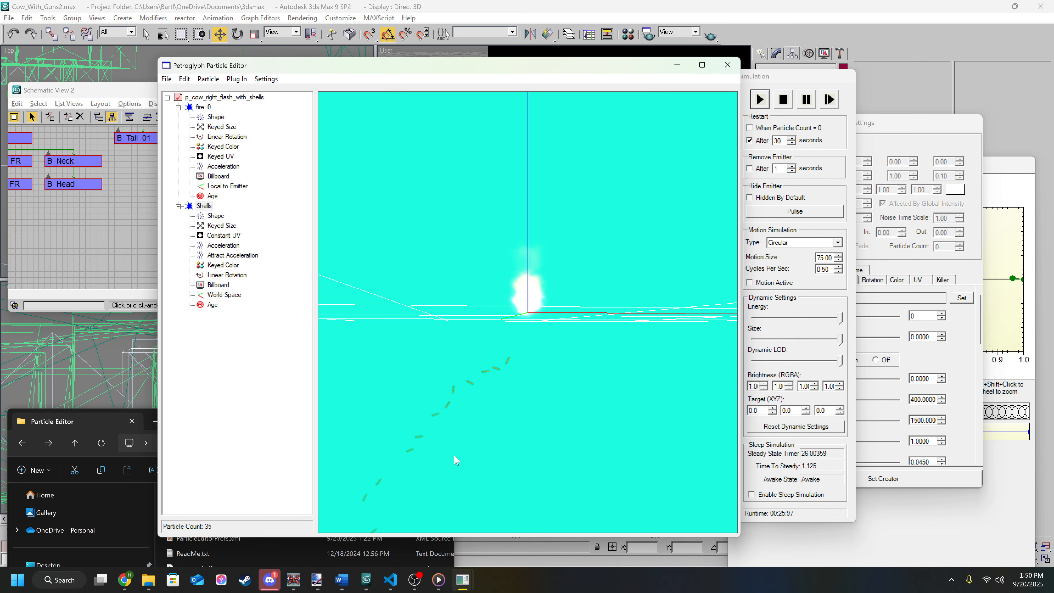
drag(455, 460, 544, 342)
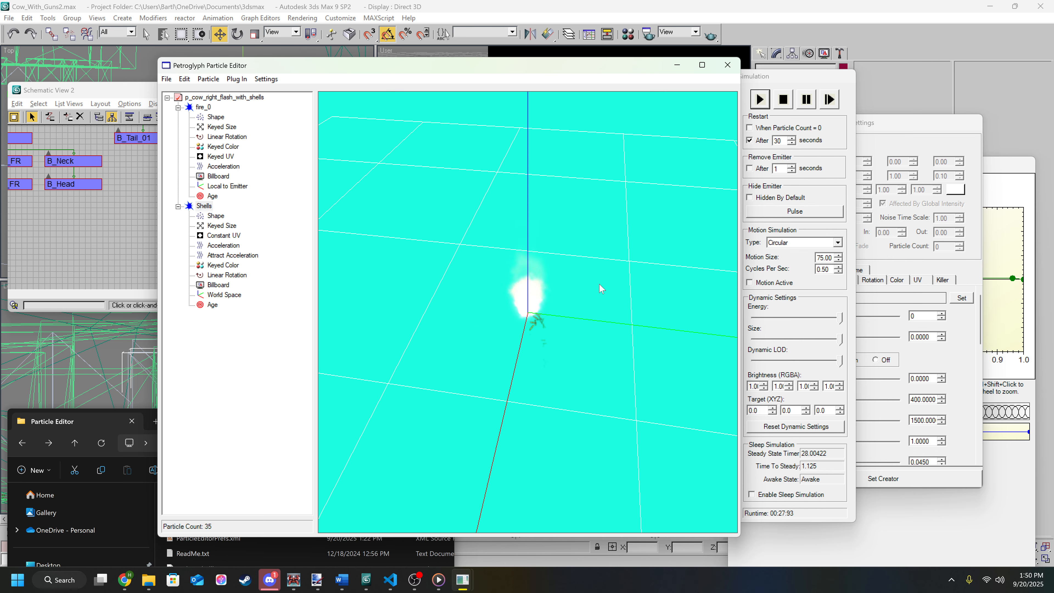
drag(615, 329, 639, 294)
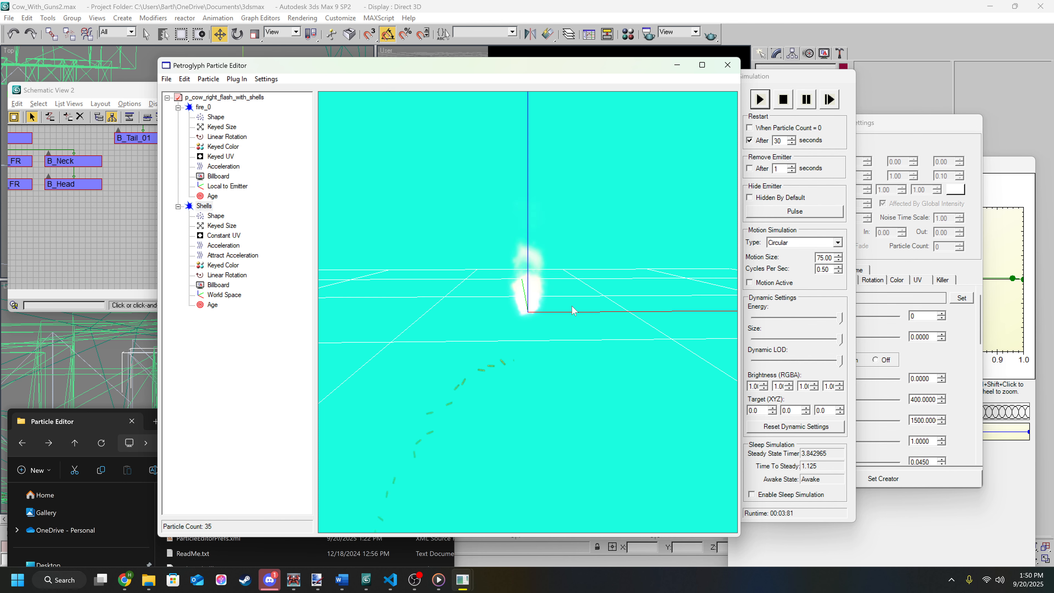
Step: Show the Shells emitter's physics settings and examine its acceleration and attract acceleration modifiers
click(208, 219)
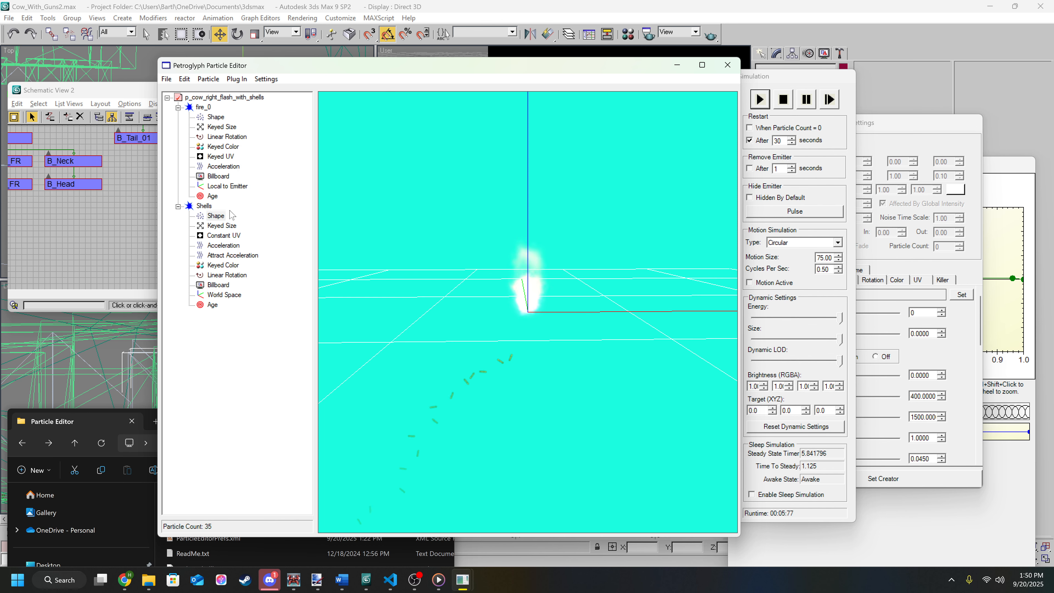
drag(890, 131, 807, 125)
click(765, 273)
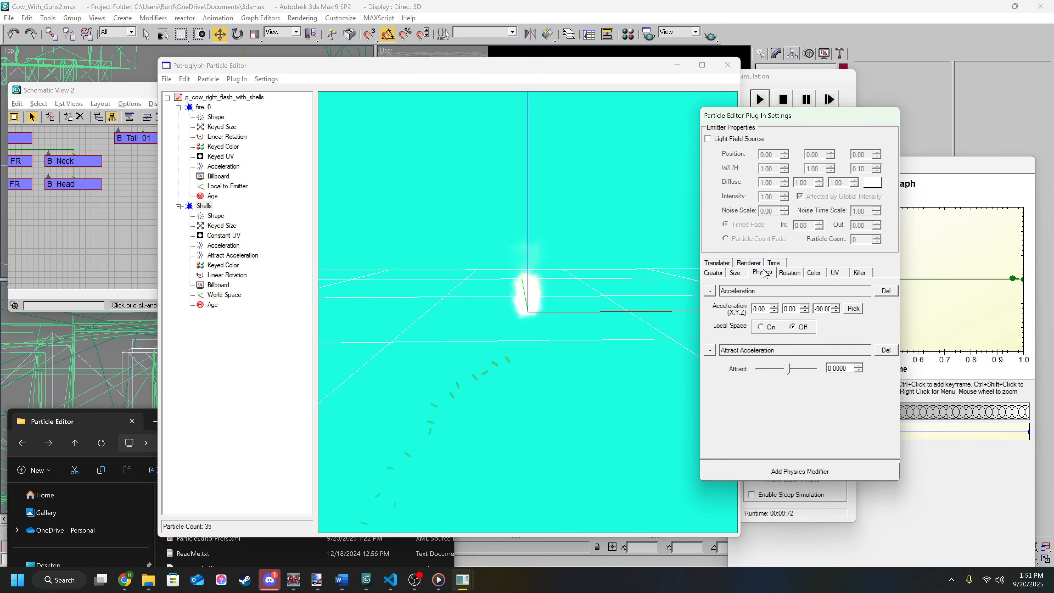
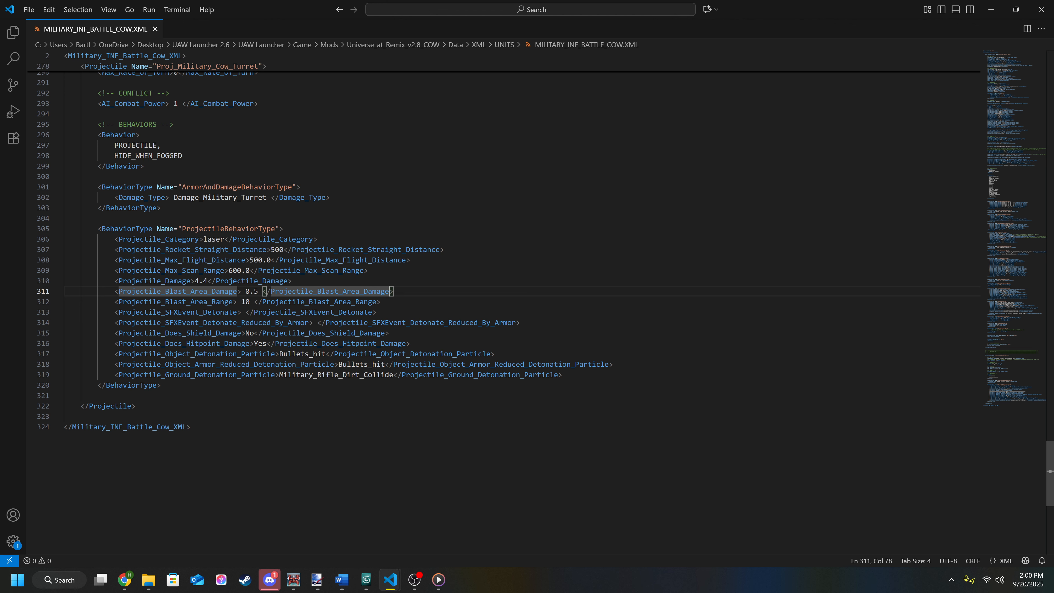
Step: Examine the Projectile_SFXEvent_Detonate and Projectile_SFXEvent_Detonate_Reduced_By_Armor entries of the Proj_Military_Cow_Turret projectile
drag(402, 323, 207, 312)
click(376, 312)
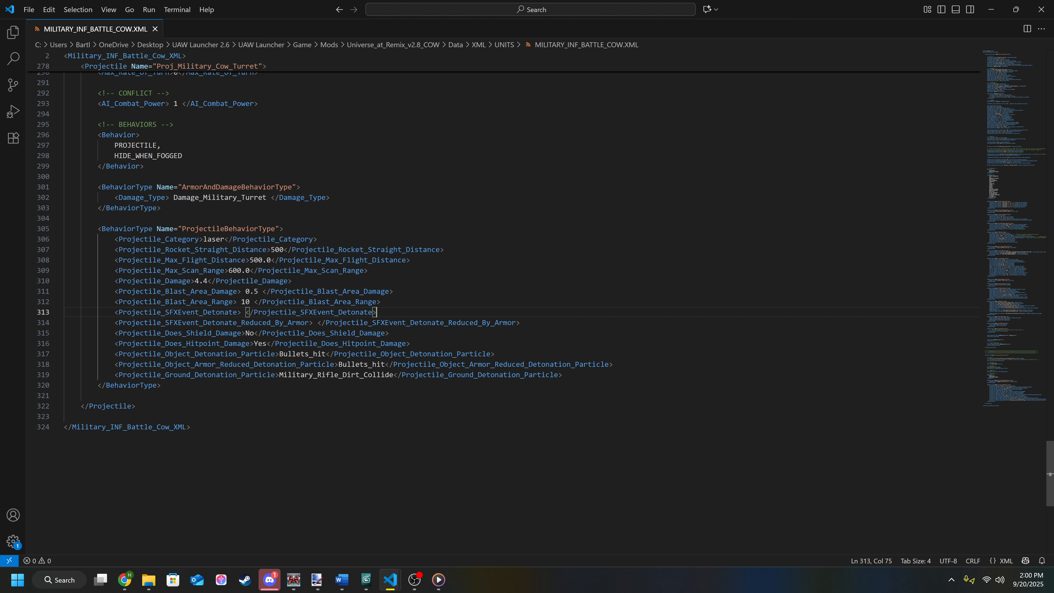
drag(228, 312, 355, 333)
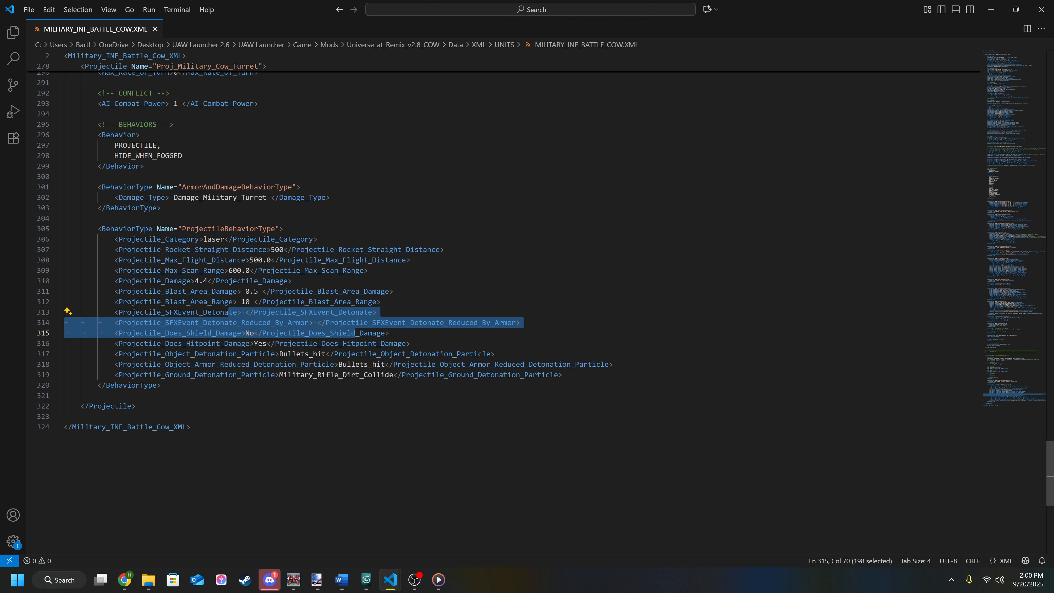
click(305, 343)
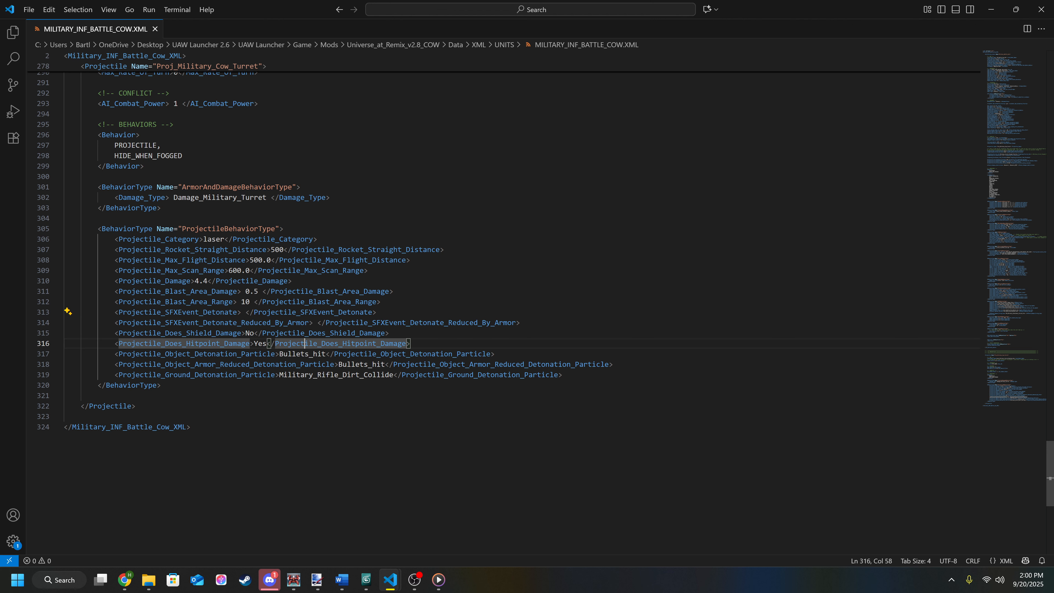
mouse_move(216, 312)
mouse_down()
mouse_move(364, 333)
mouse_move(125, 322)
mouse_move(208, 312)
mouse_up()
click(431, 354)
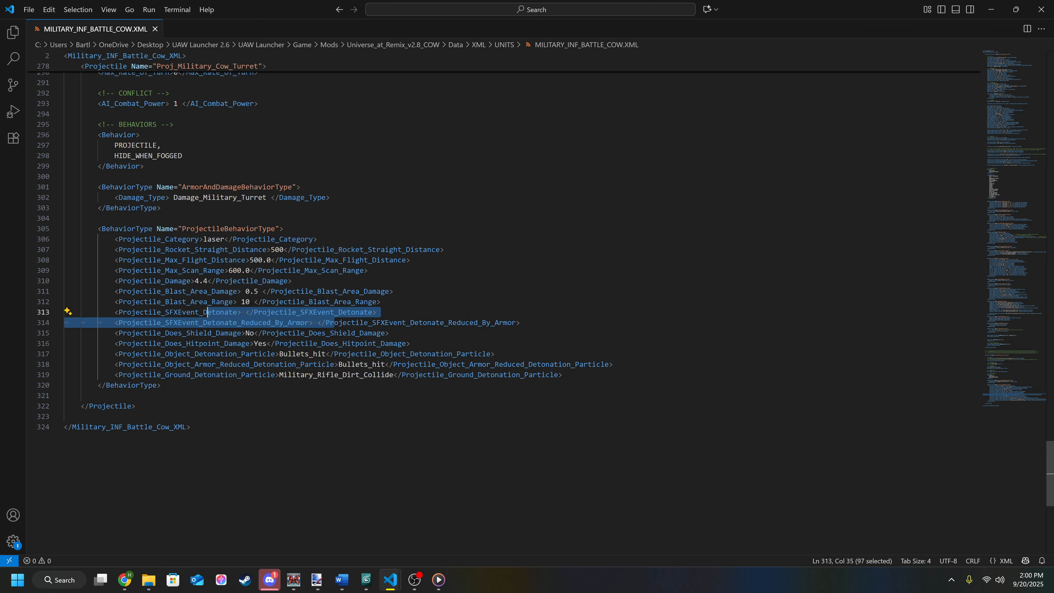
drag(351, 333, 186, 312)
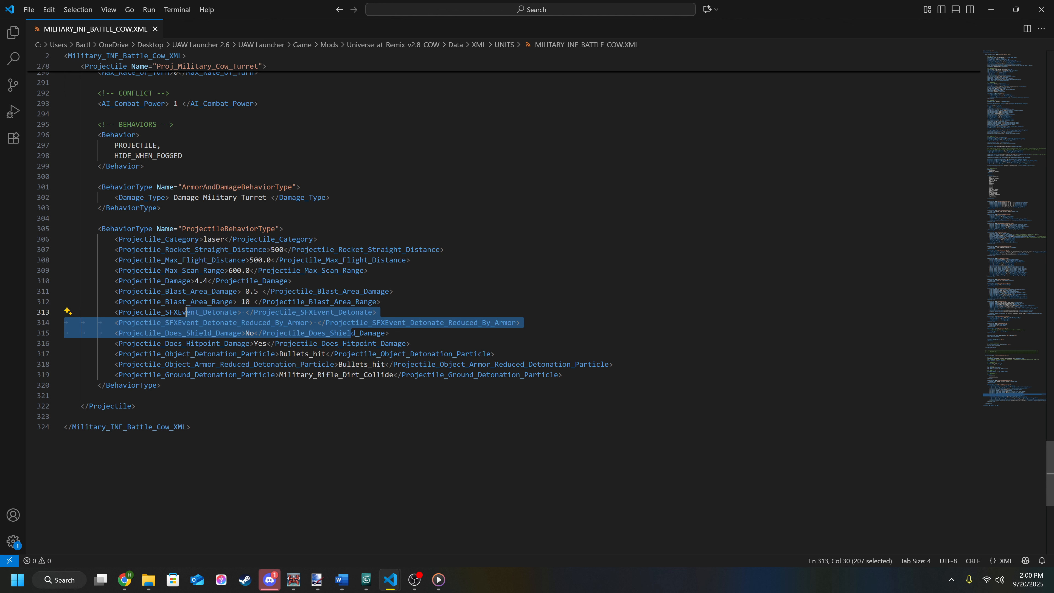
click(248, 312)
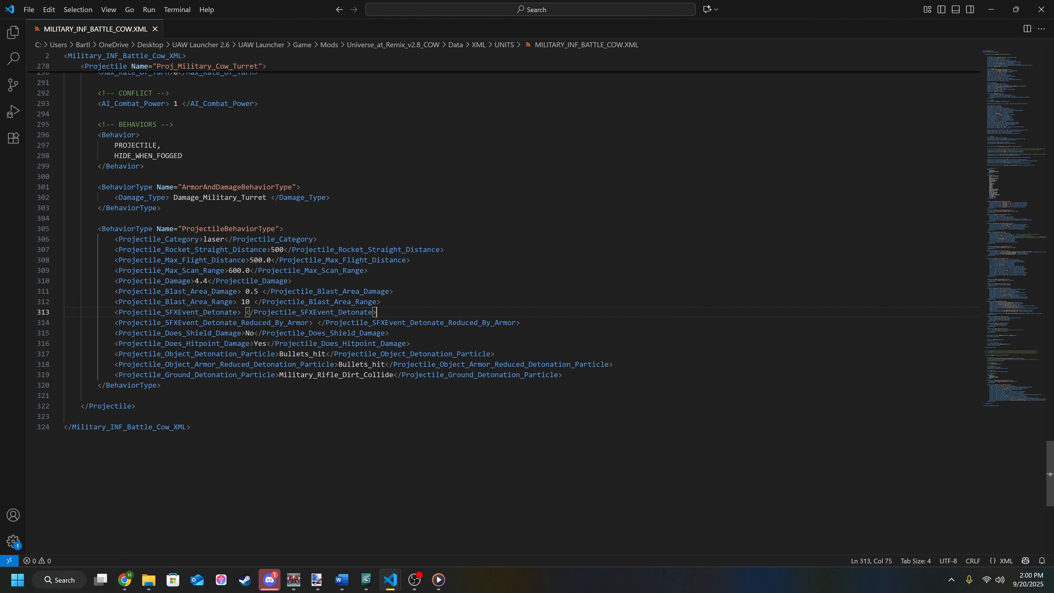
Step: Review the Military_Battle_Cow unit definition back to its beginning and return to its TurretBehaviorType section
scroll(498, 312, up, 20)
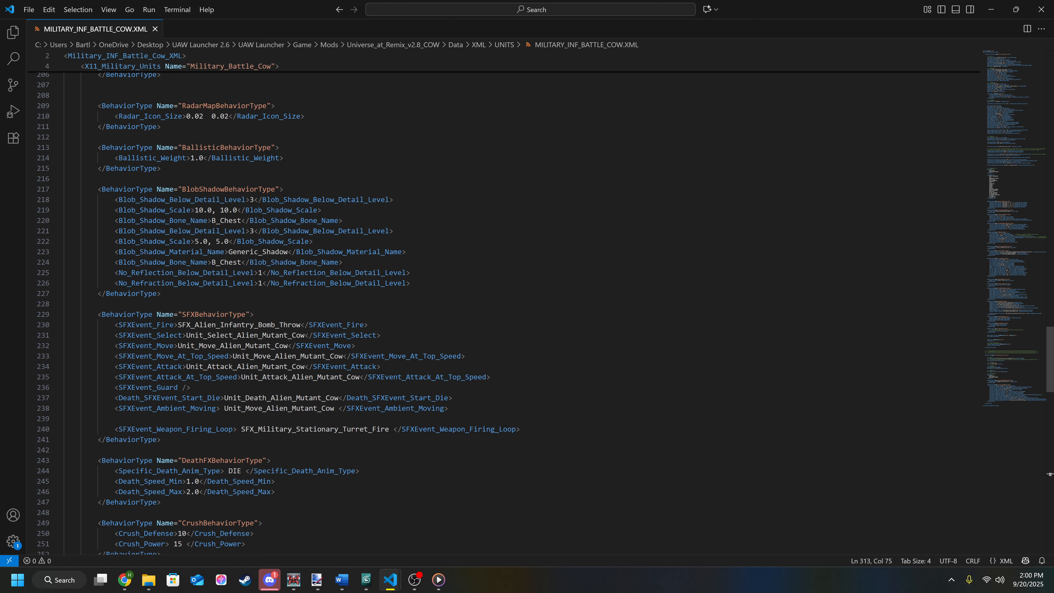
scroll(498, 311, up, 11)
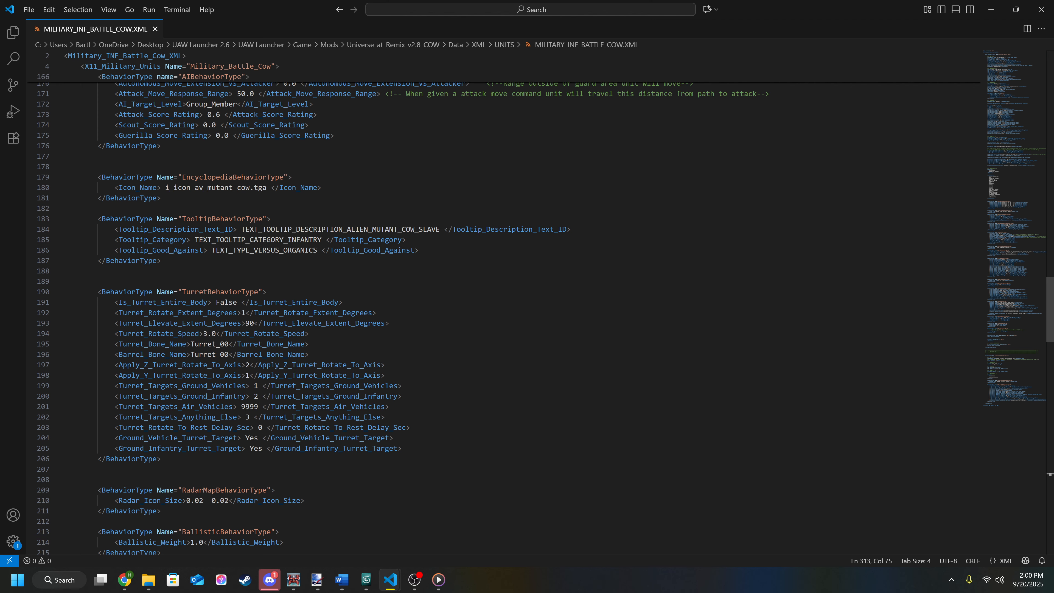
scroll(498, 311, up, 18)
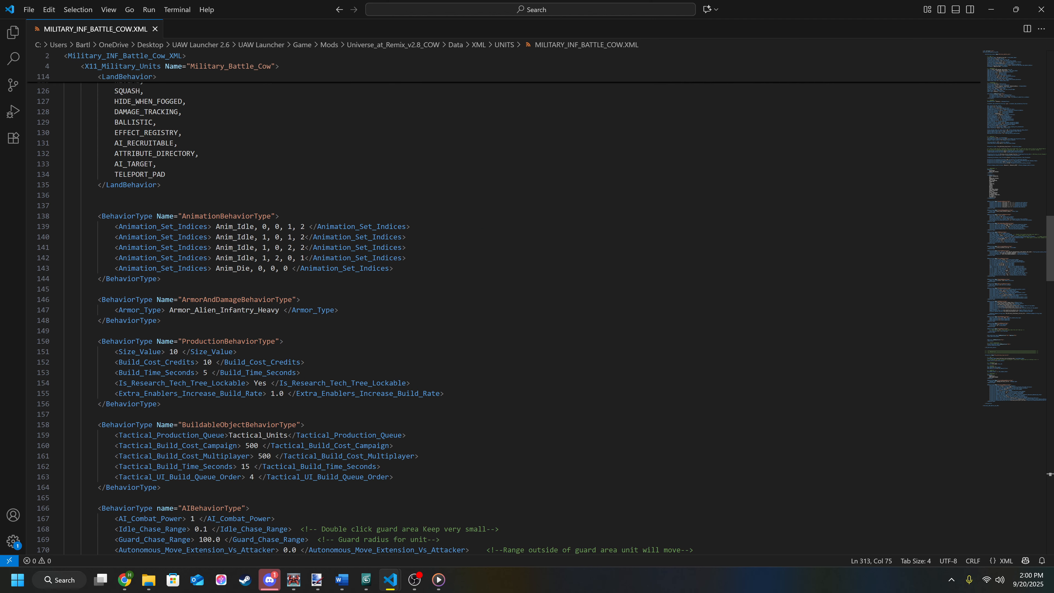
scroll(498, 311, up, 20)
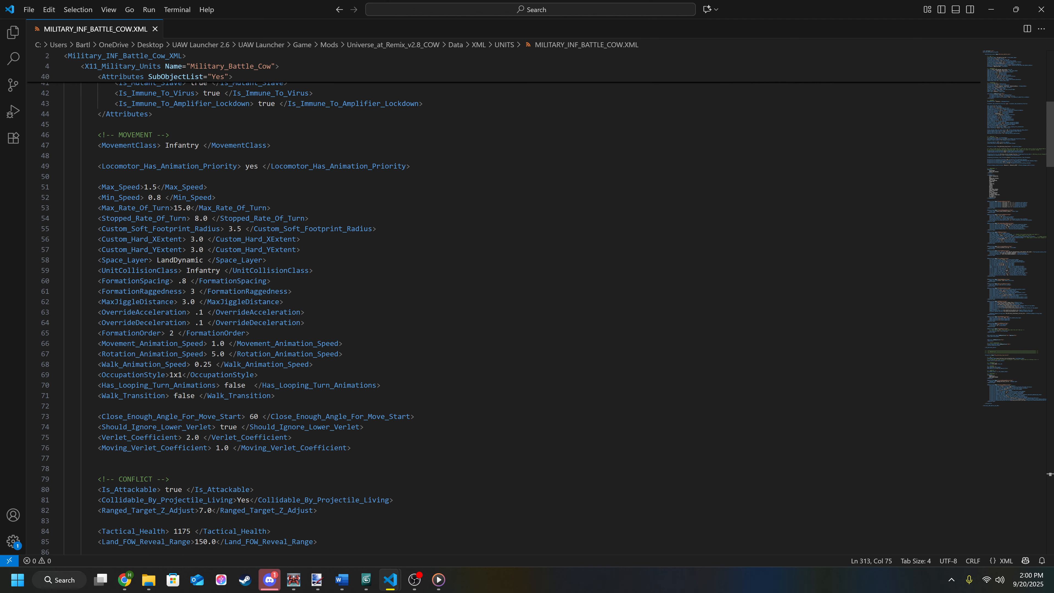
scroll(498, 311, up, 9)
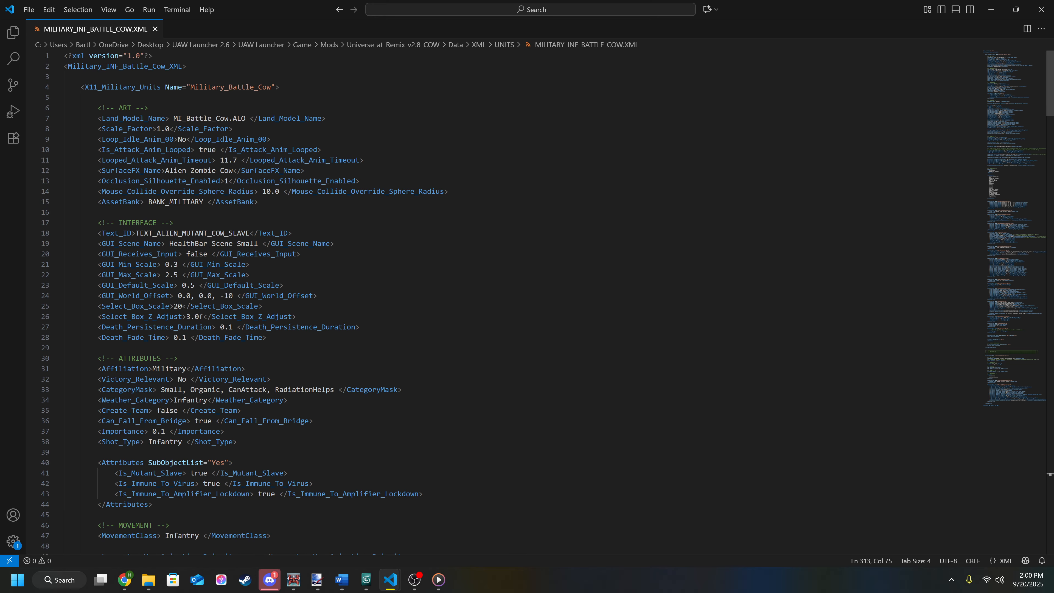
scroll(498, 312, down, 16)
scroll(498, 311, down, 20)
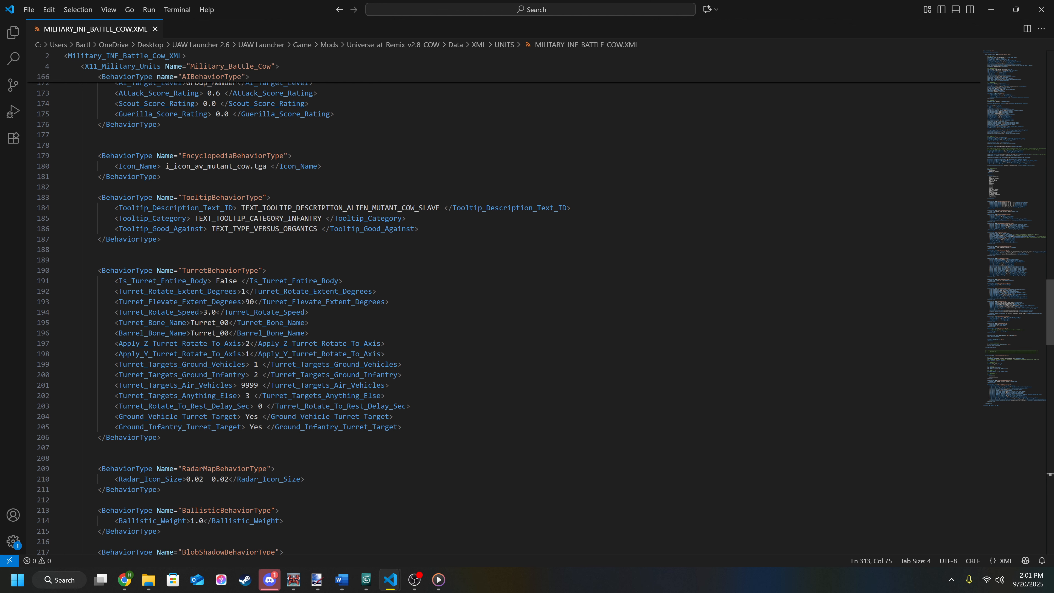
Step: Examine the Turret_Rotate_Extent_Degrees value in the TurretBehaviorType section by marking it
drag(149, 291, 257, 291)
click(257, 291)
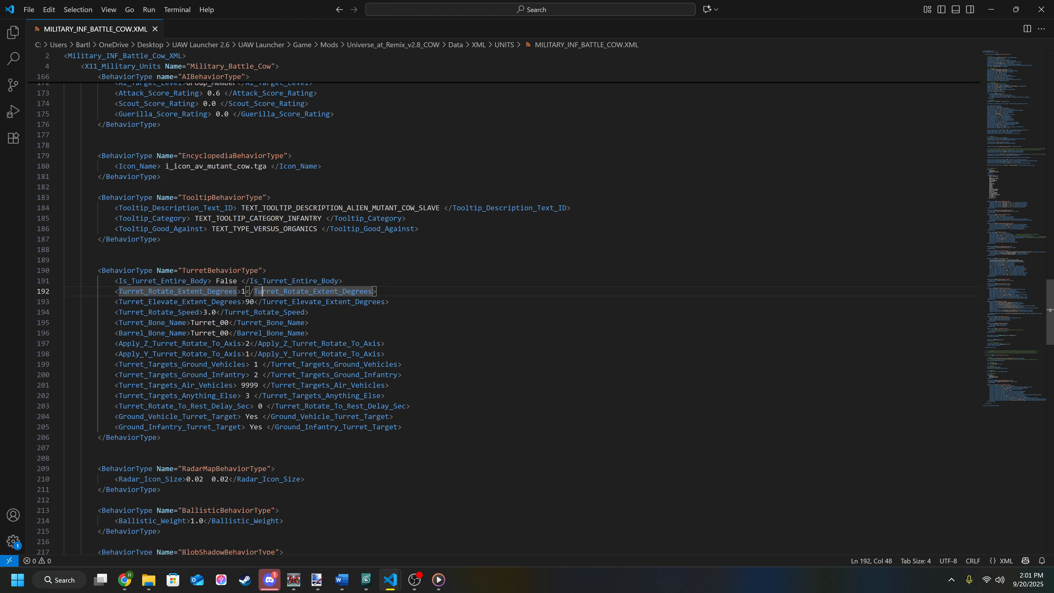
click(245, 291)
click(246, 291)
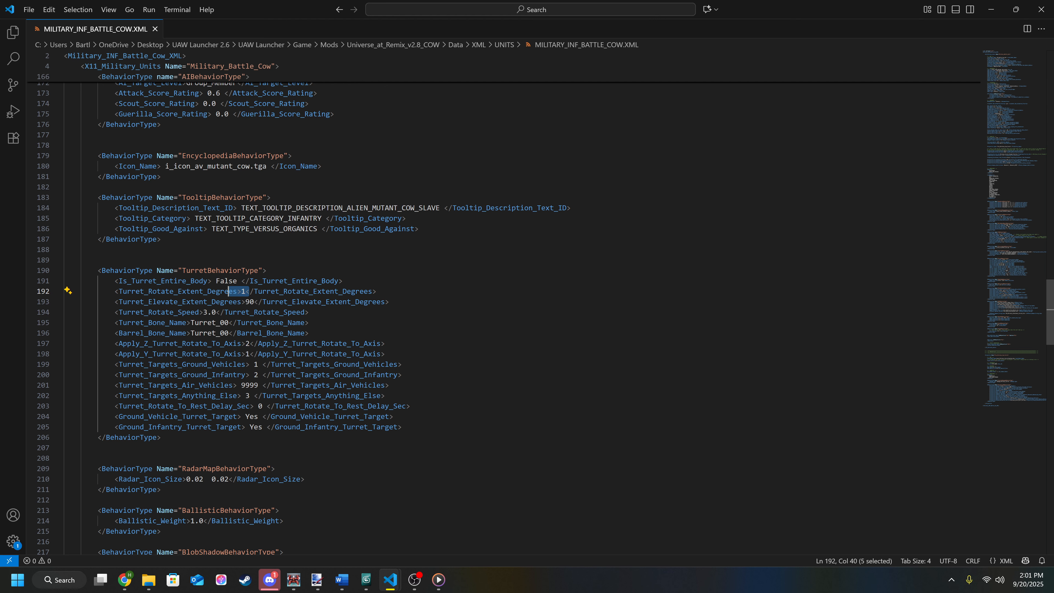
click(255, 291)
click(245, 291)
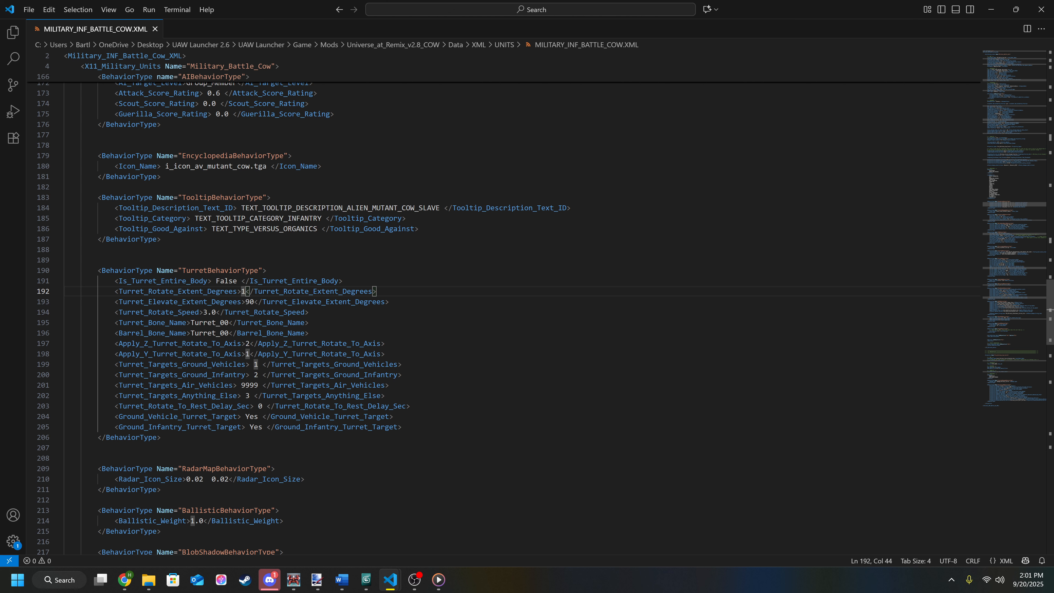
Step: Examine the Turret_Elevate_Extent_Degrees value and the bone assigned as turret and barrel in the same section
click(296, 302)
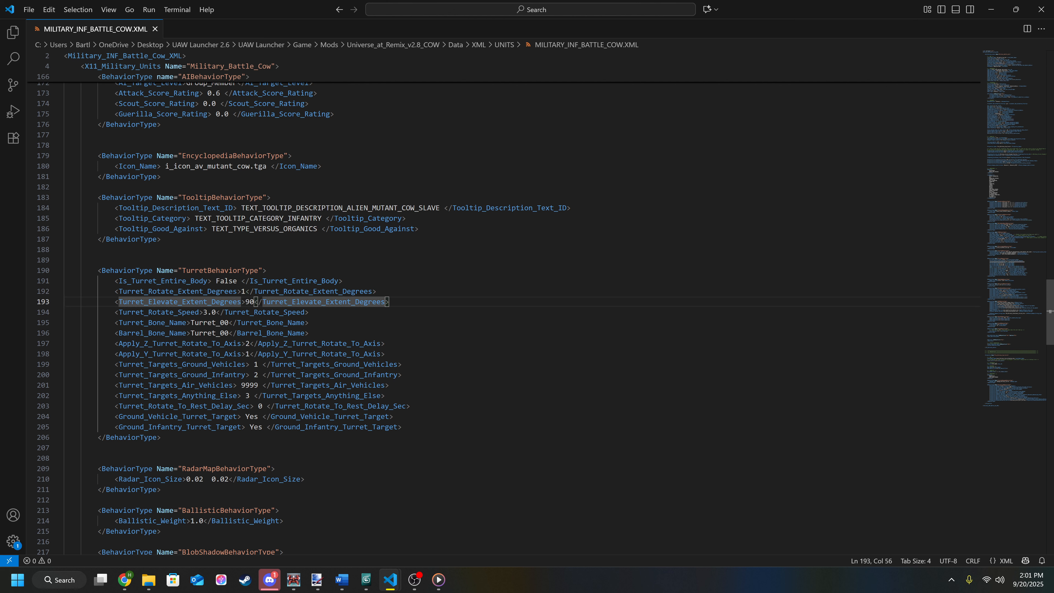
drag(245, 302, 254, 302)
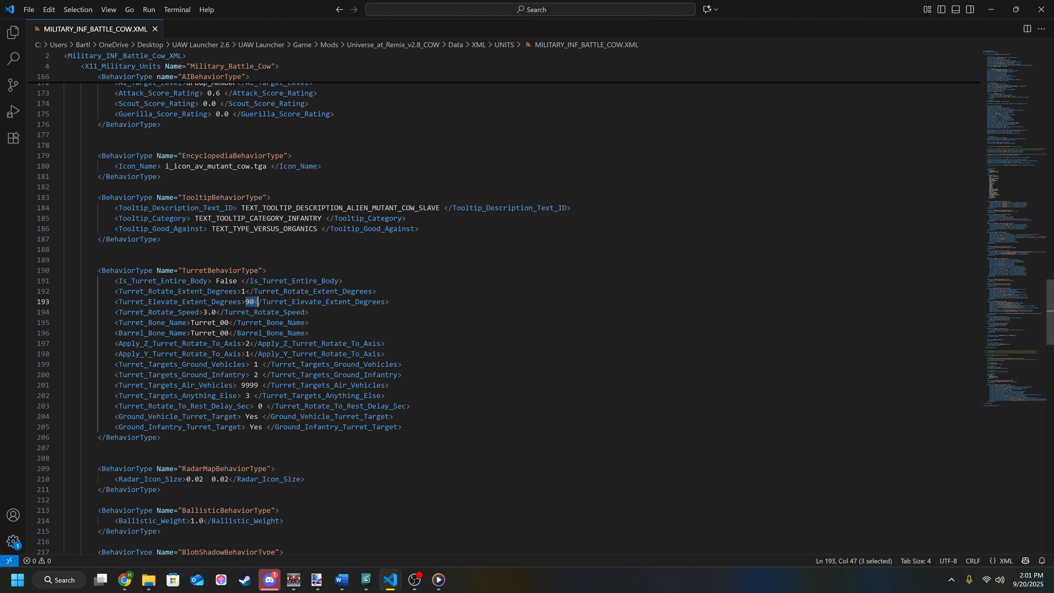
click(267, 302)
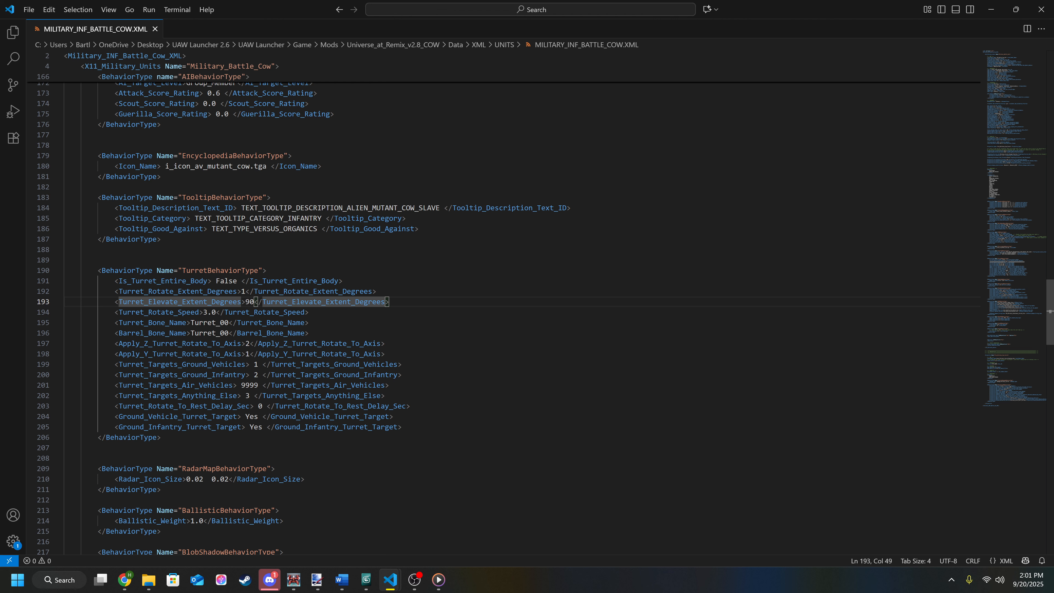
drag(135, 322, 241, 322)
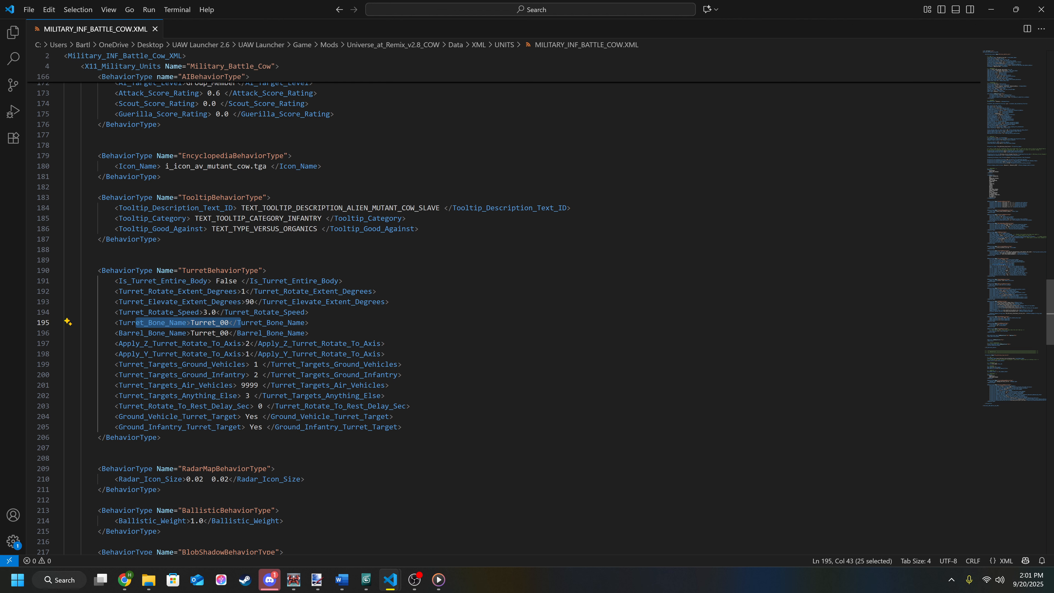
drag(140, 332, 190, 322)
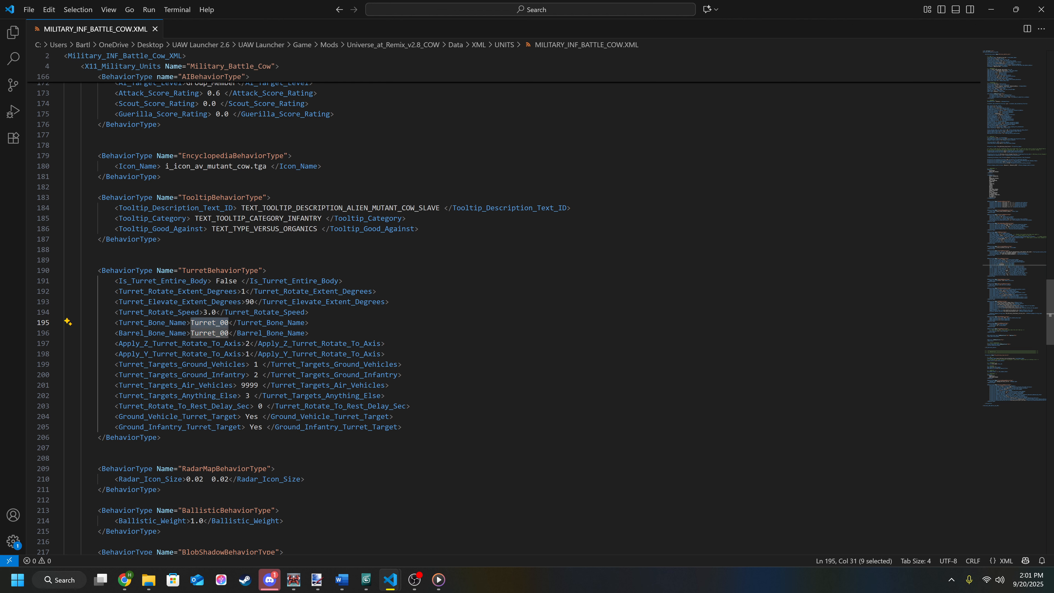
Step: Switch to the Cow_With_Guns.max scene in 3ds Max and hide the Collisionbox object
mouse_move(366, 580)
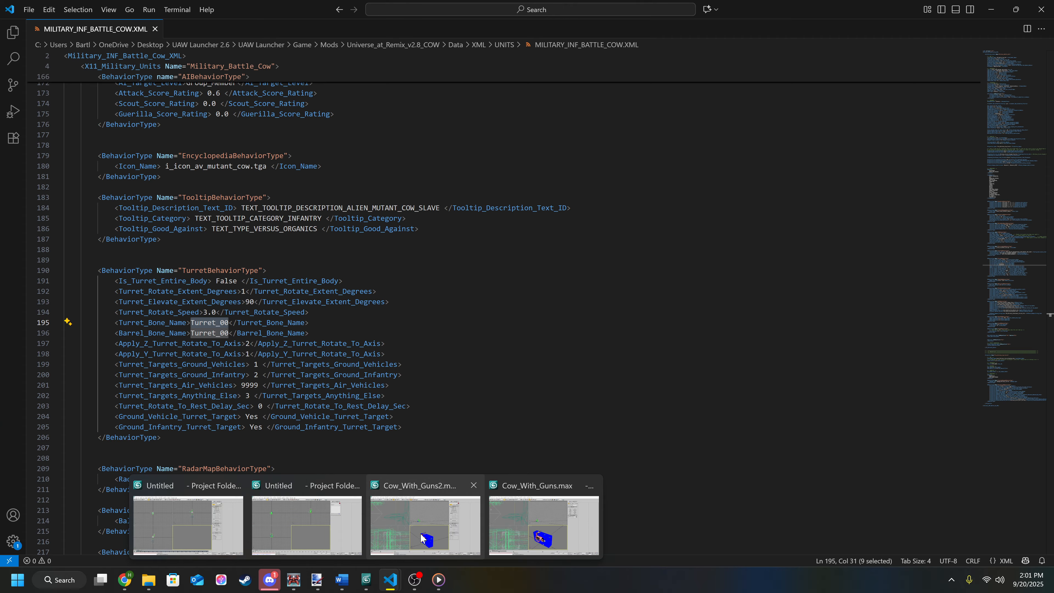
click(524, 528)
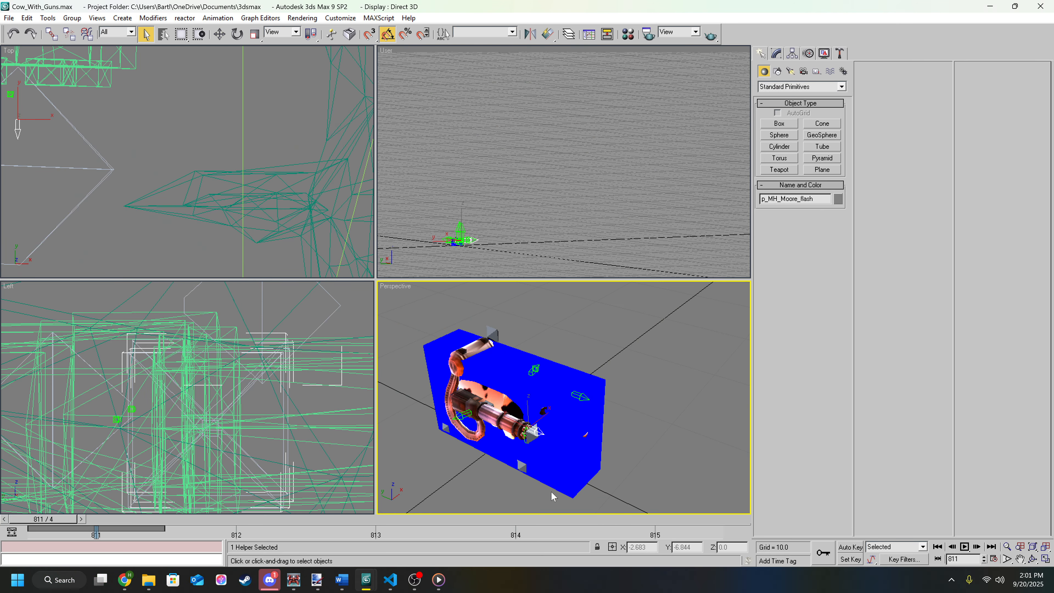
click(568, 35)
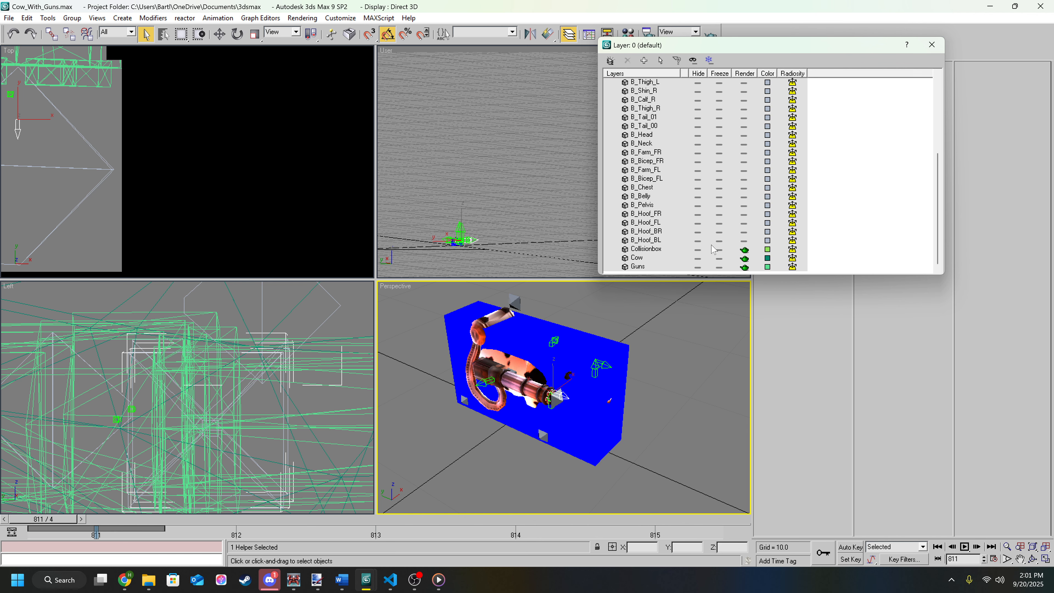
click(698, 250)
click(934, 43)
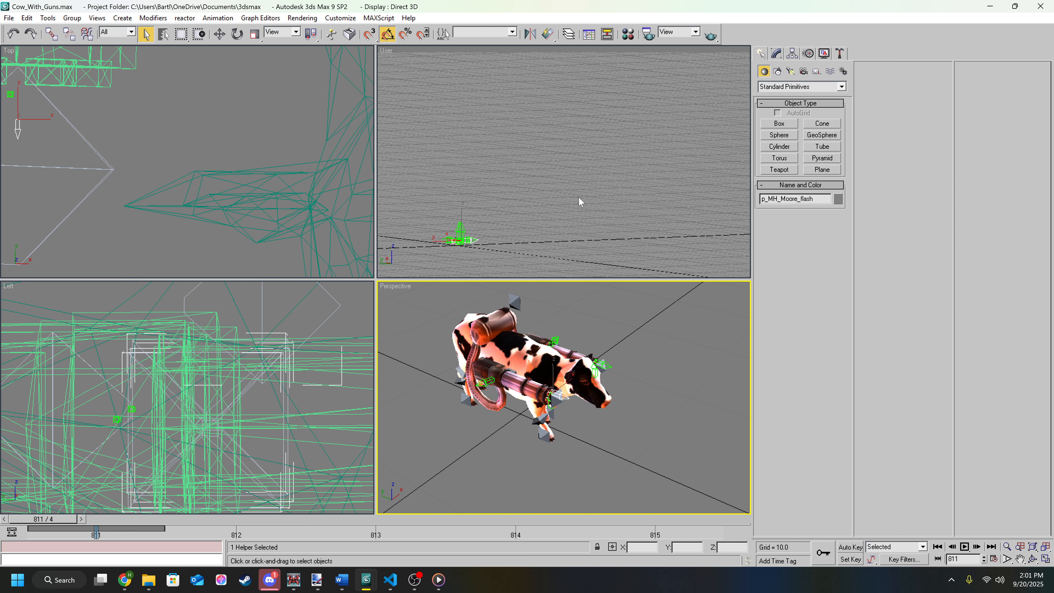
Step: Display the perspective view in wireframe, select the B_Guns bone above the cow and inspect its bone parameters
middle_drag(564, 349, 608, 326)
scroll(605, 350, up, 3)
click(608, 322)
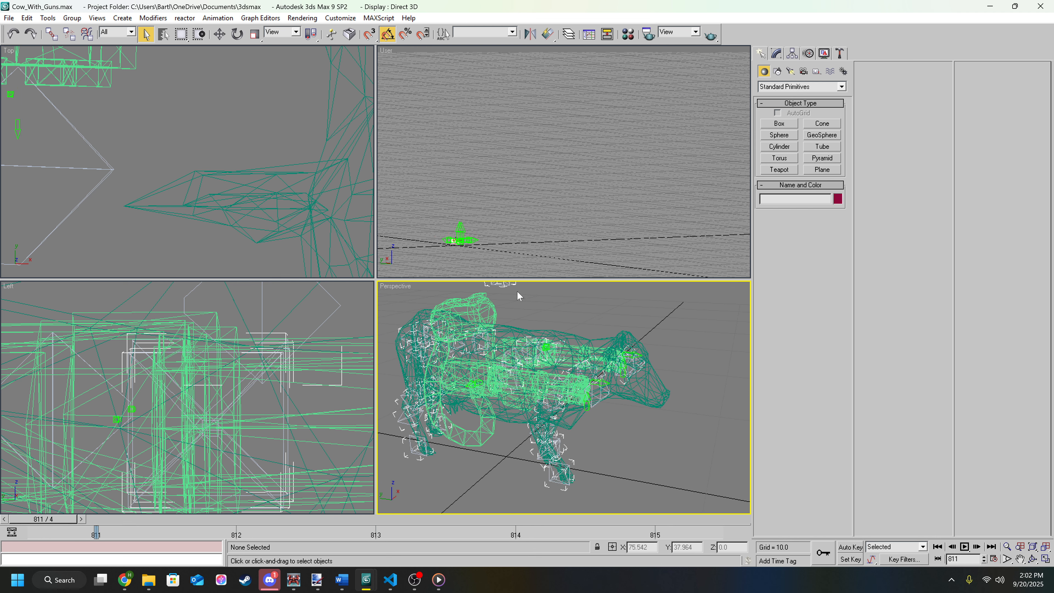
middle_drag(517, 291, 537, 330)
click(522, 322)
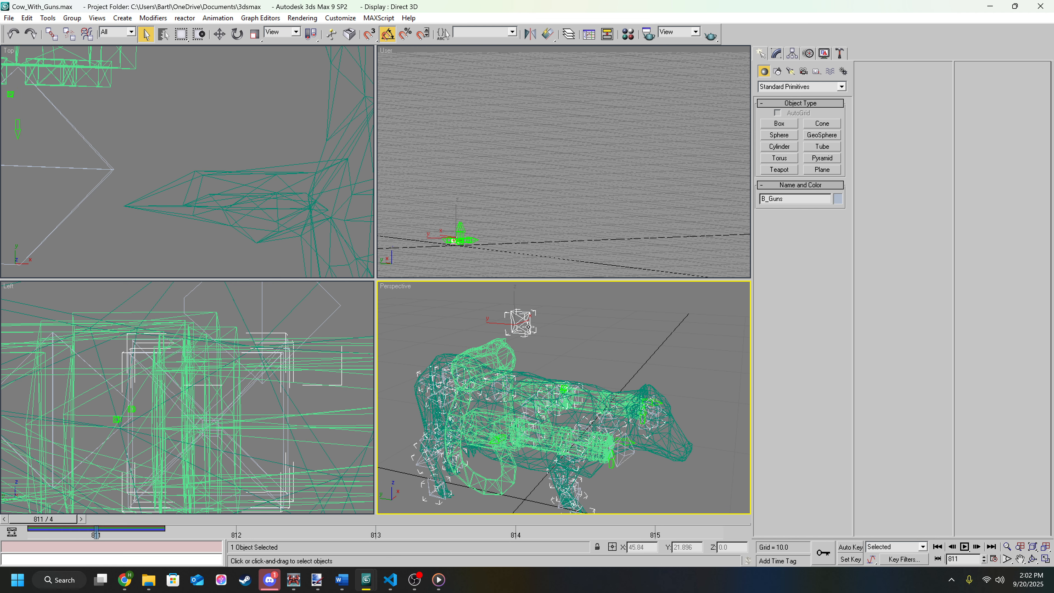
click(777, 54)
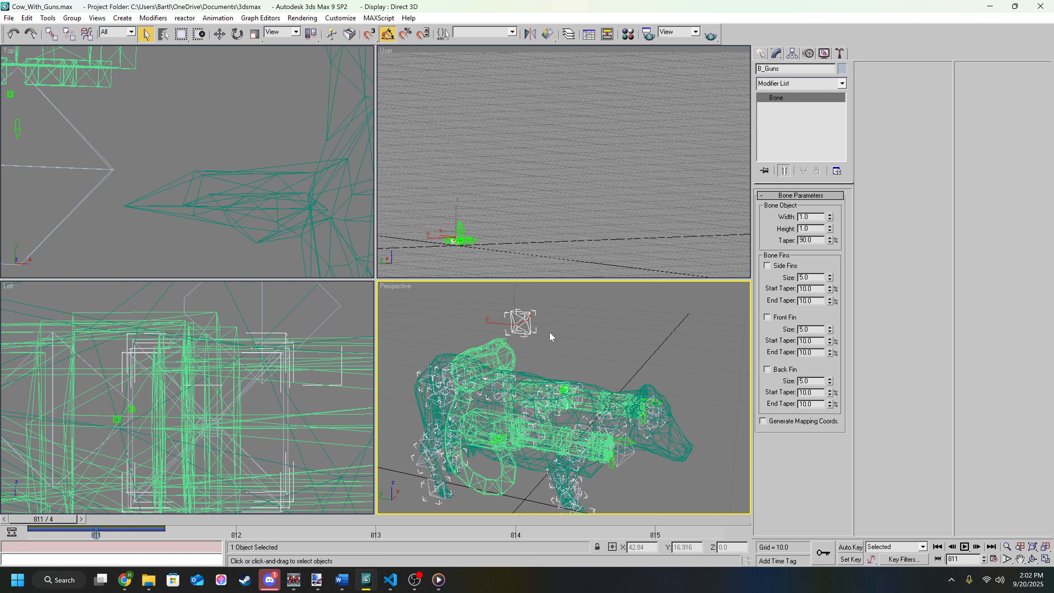
alt+middle_drag(550, 332, 534, 363)
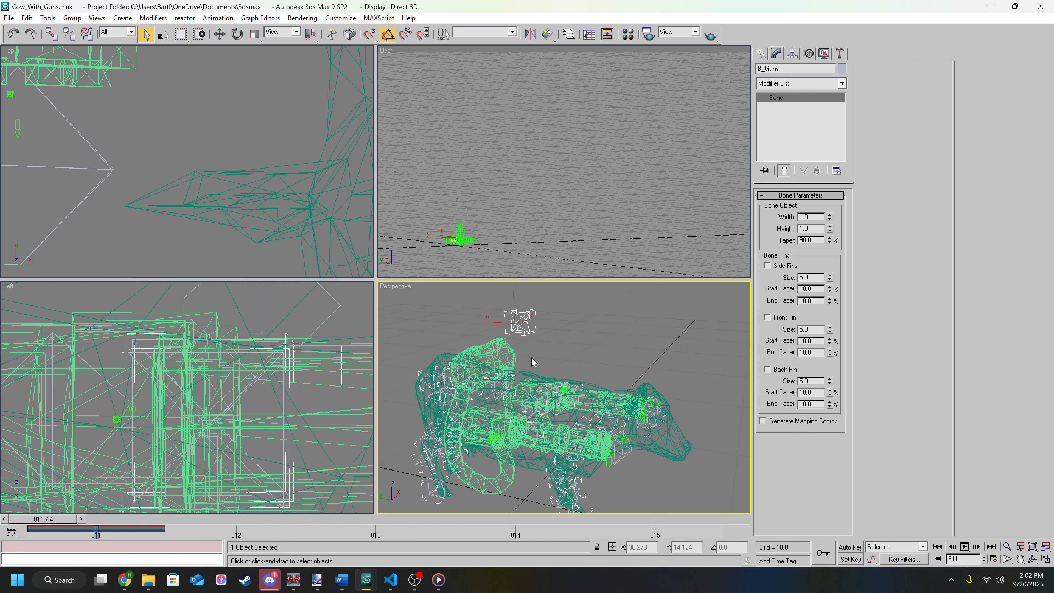
Step: Clear the selection, open Schematic View 2 and select Turret_00 under B_Guns to examine its position between the guns
click(500, 383)
click(602, 57)
click(607, 34)
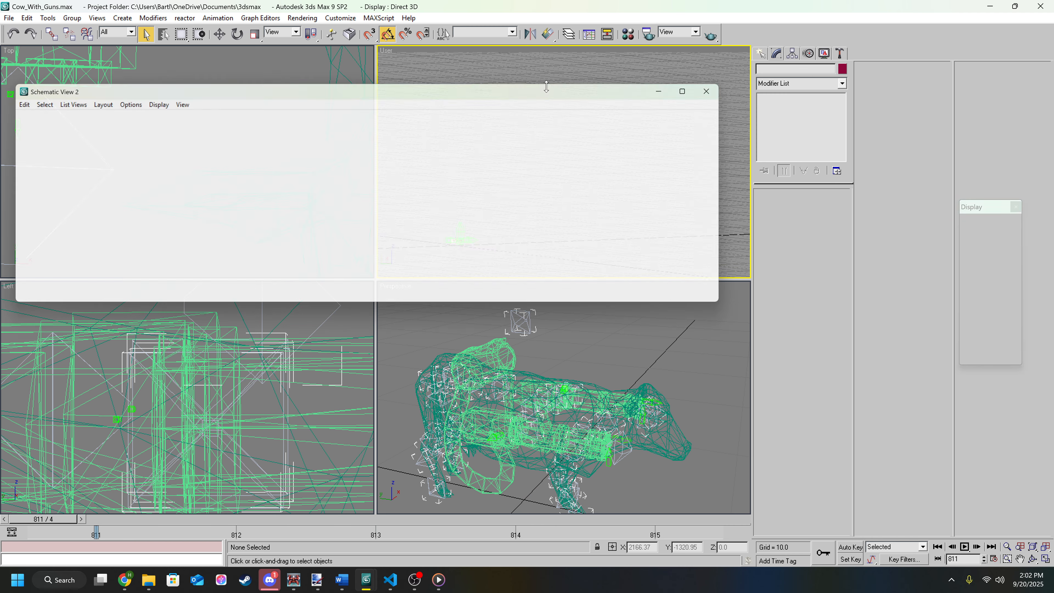
scroll(499, 214, up, 2)
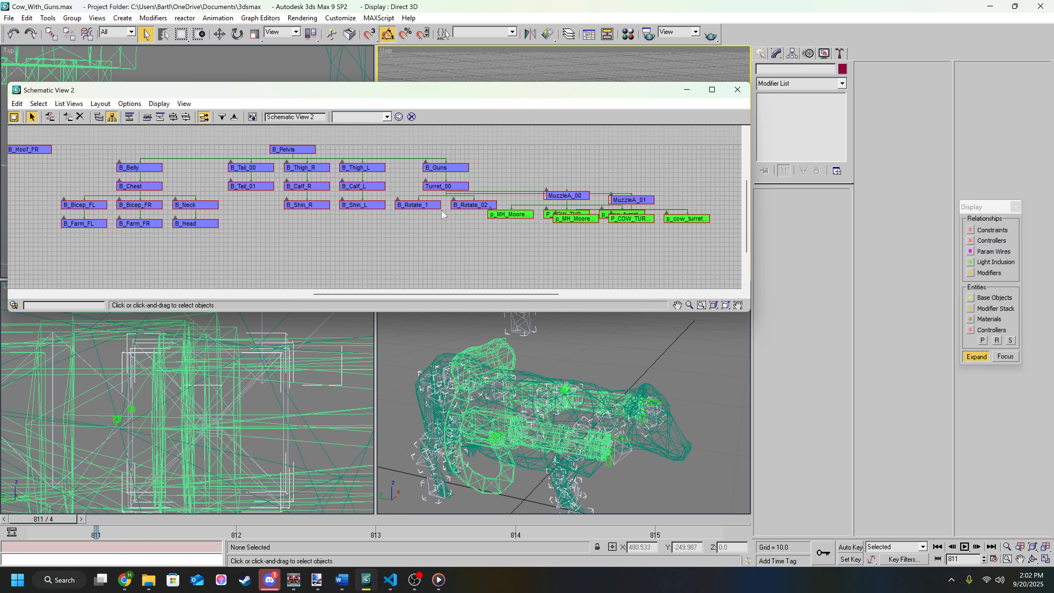
middle_drag(499, 214, 484, 225)
click(431, 195)
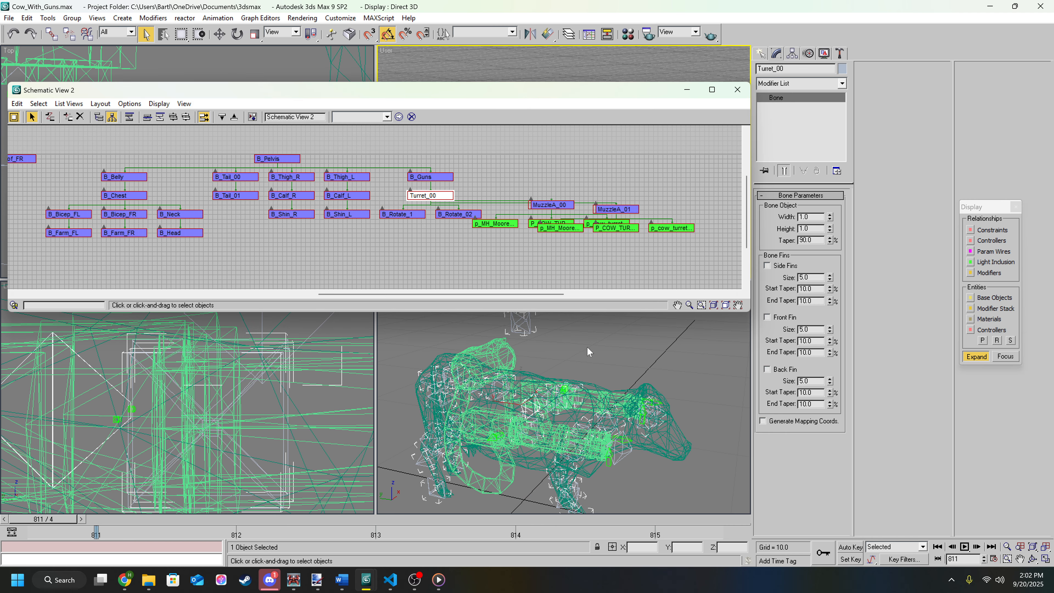
alt+middle_drag(583, 349, 601, 389)
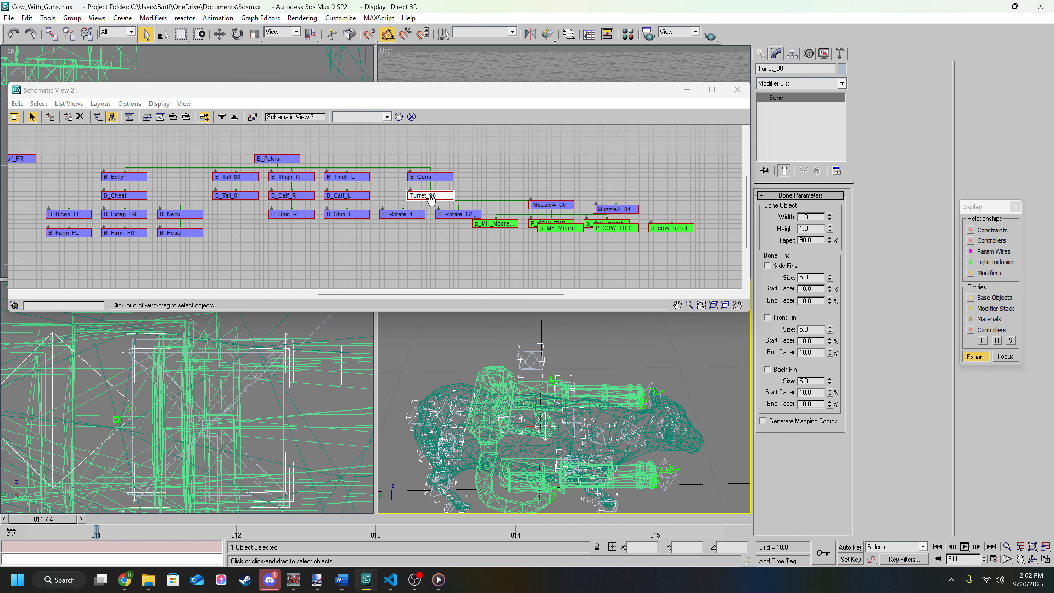
Step: Show only the pivot of the Turret_00 bone, examine its placement between the guns from several angles, and leave pivot mode
mouse_move(544, 318)
alt+middle_down()
mouse_move(532, 323)
mouse_move(541, 332)
alt+middle_up()
alt+middle_drag(547, 376, 540, 399)
scroll(568, 383, up, 3)
click(792, 55)
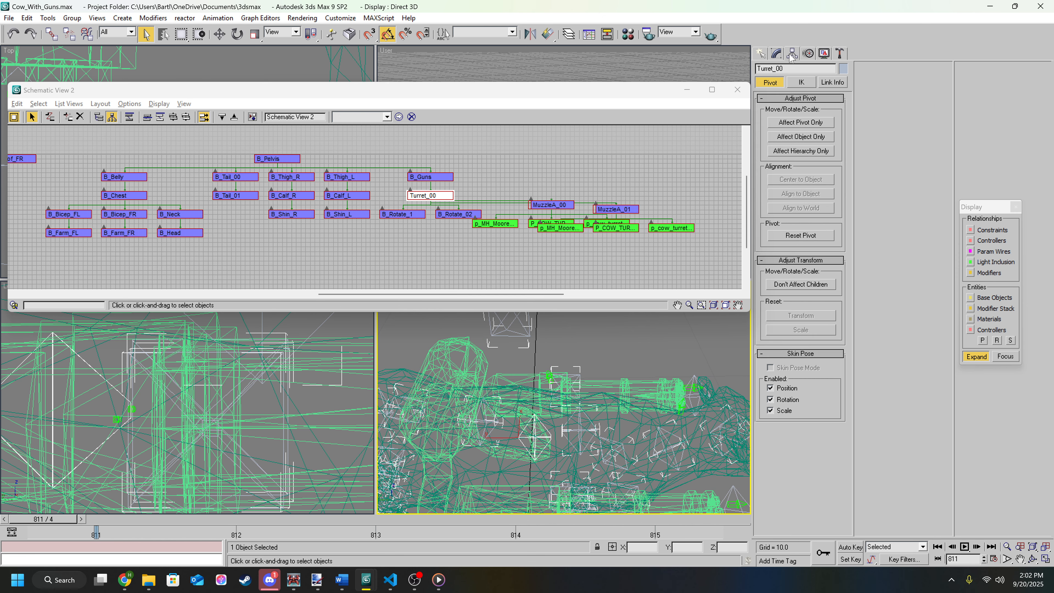
click(797, 122)
alt+middle_drag(615, 374, 709, 420)
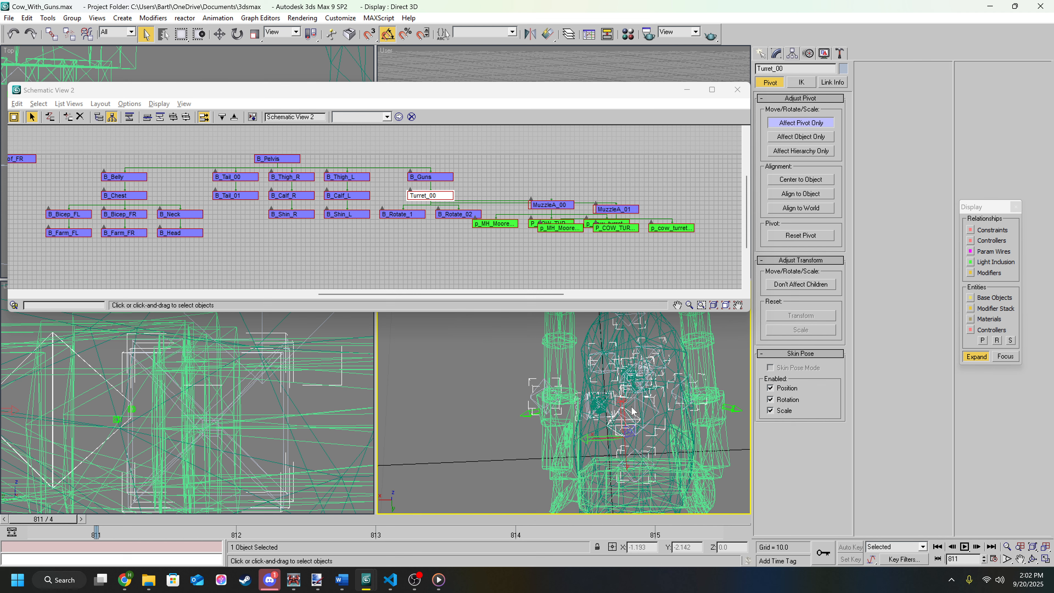
alt+middle_drag(635, 395, 635, 385)
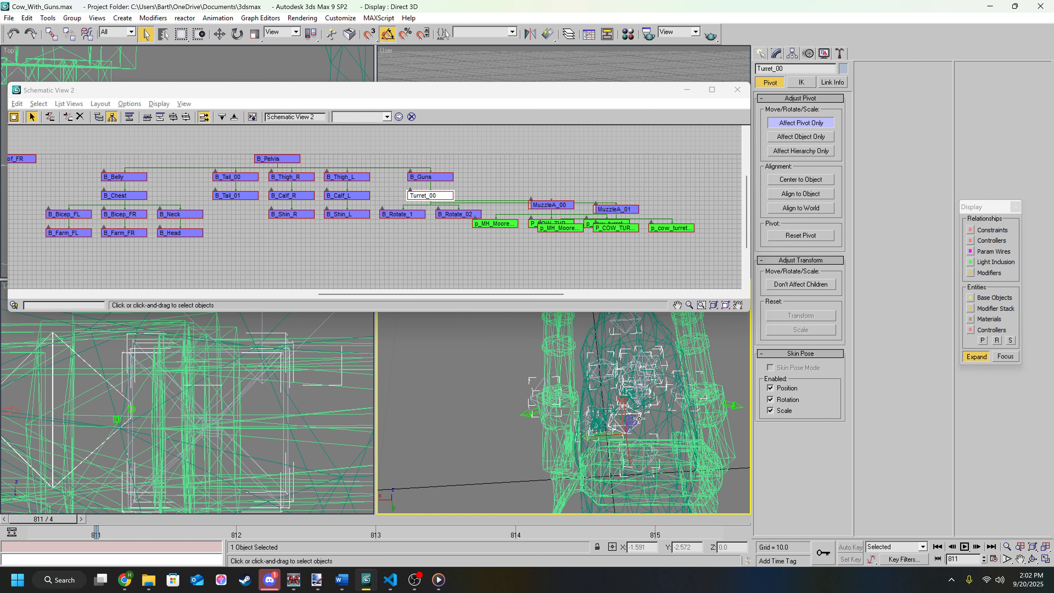
alt+middle_drag(621, 430, 547, 419)
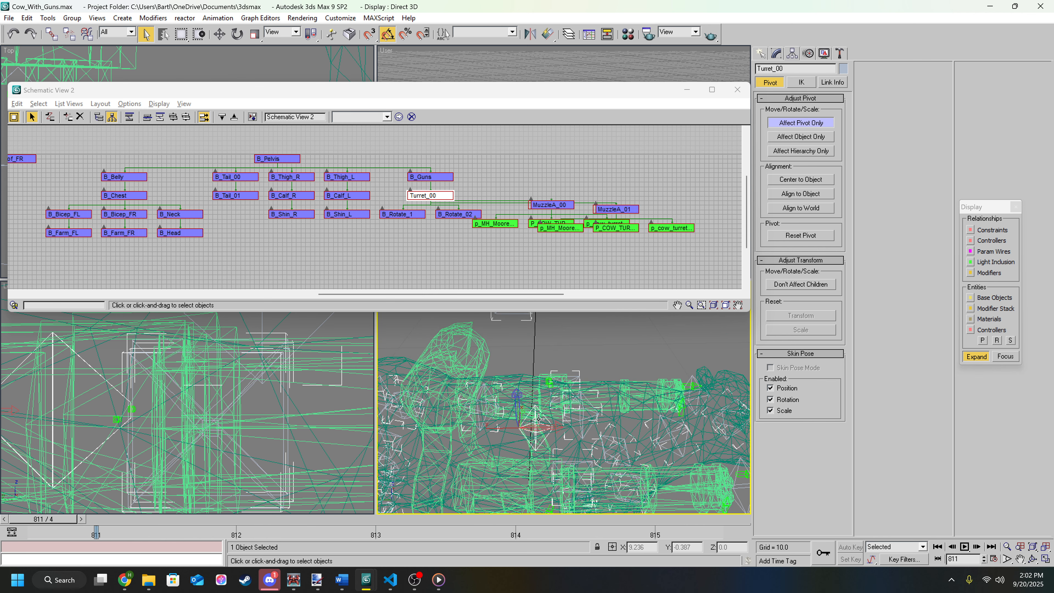
click(798, 125)
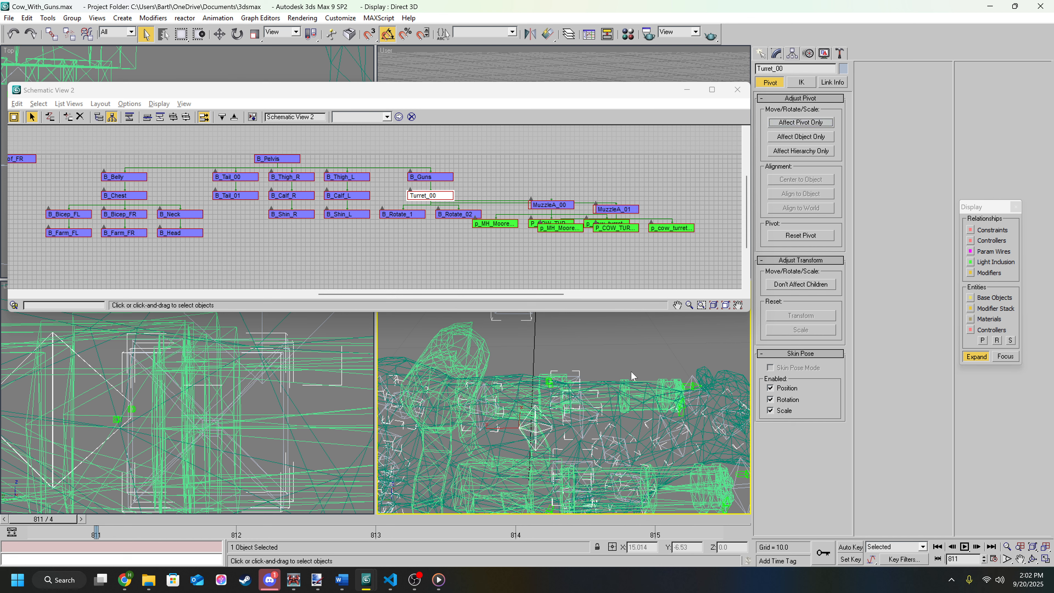
alt+middle_drag(632, 376, 570, 368)
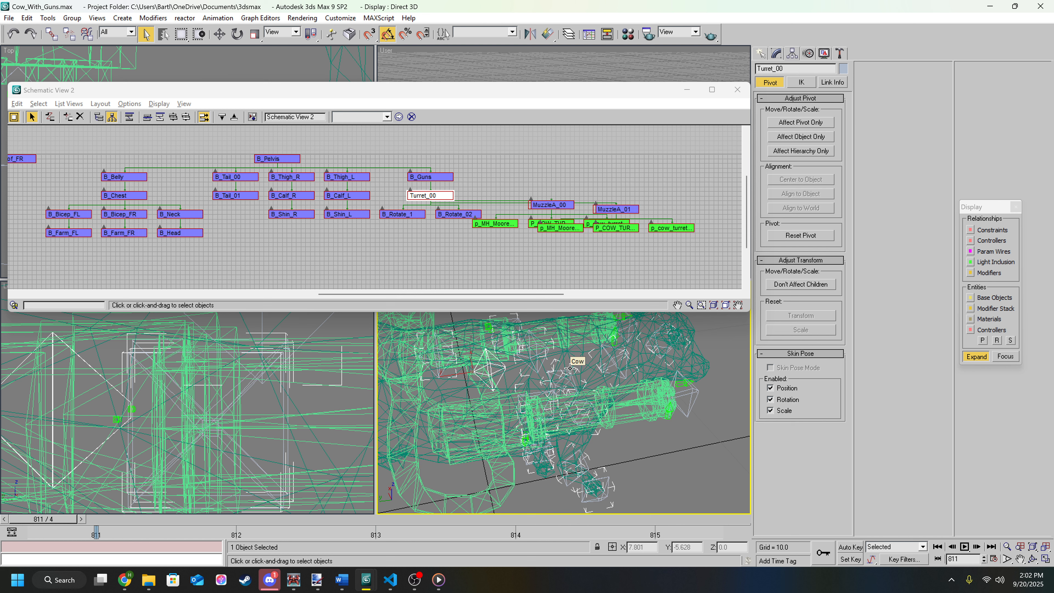
Step: Select the Guns mesh, enable envelope editing in its Skin modifier, and examine the vertices weighted to Turret_00
click(654, 472)
alt+middle_drag(654, 472, 619, 419)
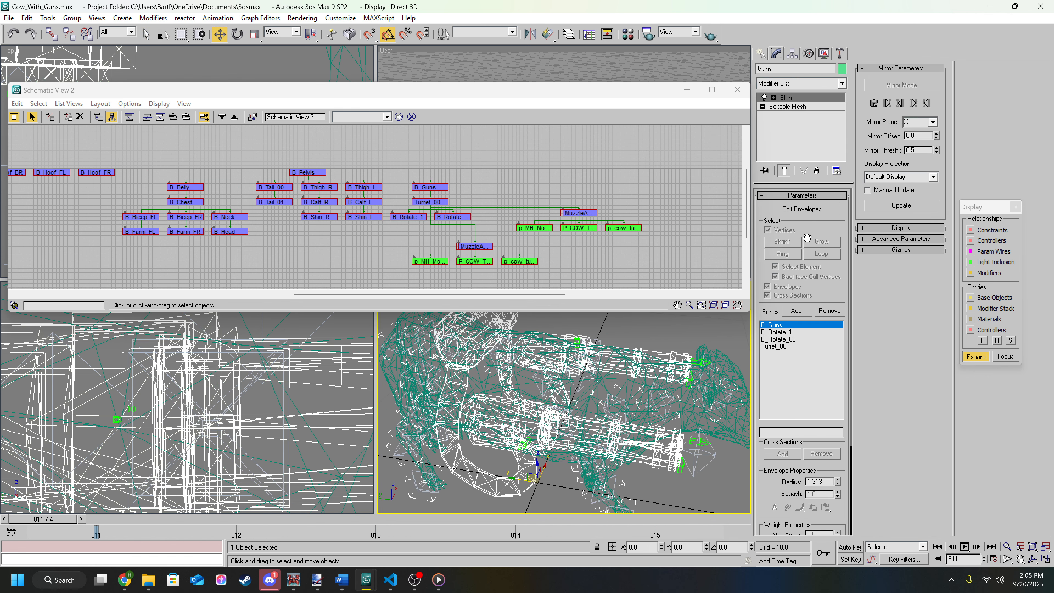
click(802, 209)
scroll(636, 390, up, 3)
scroll(625, 393, down, 3)
alt+middle_drag(610, 389, 641, 371)
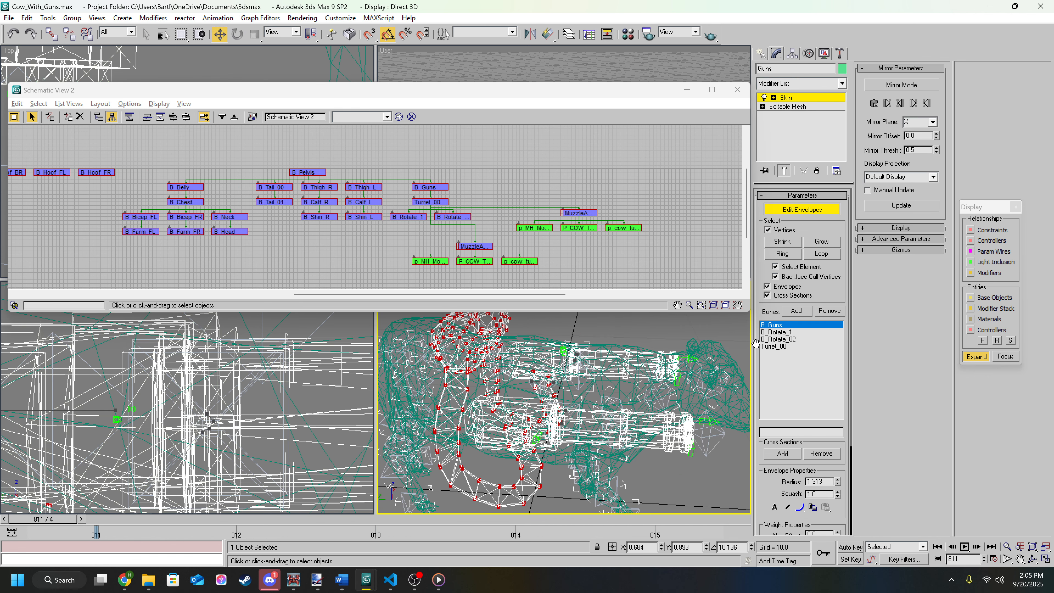
click(776, 347)
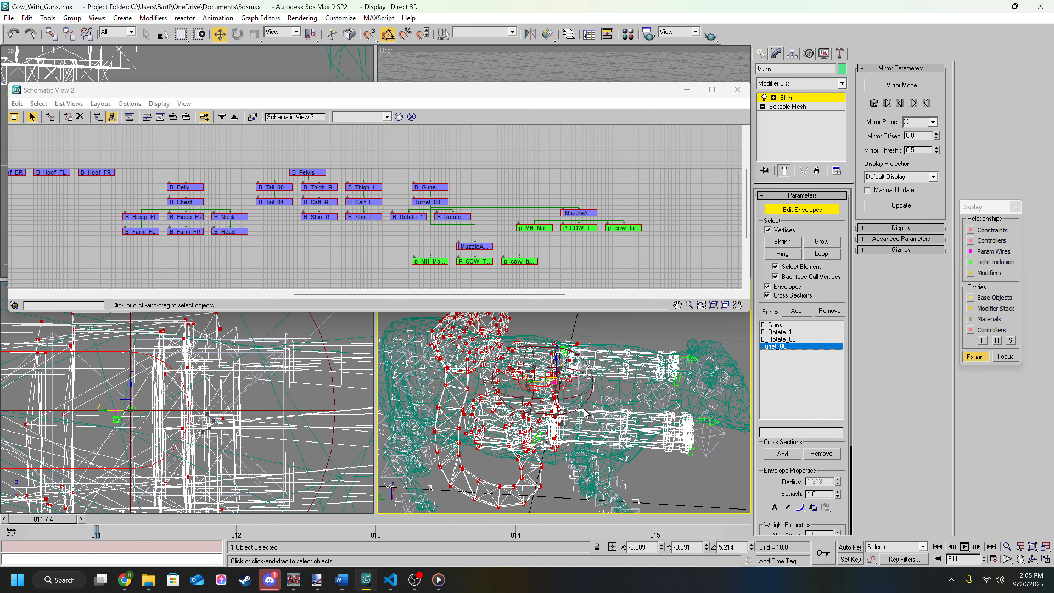
alt+middle_drag(586, 414, 521, 475)
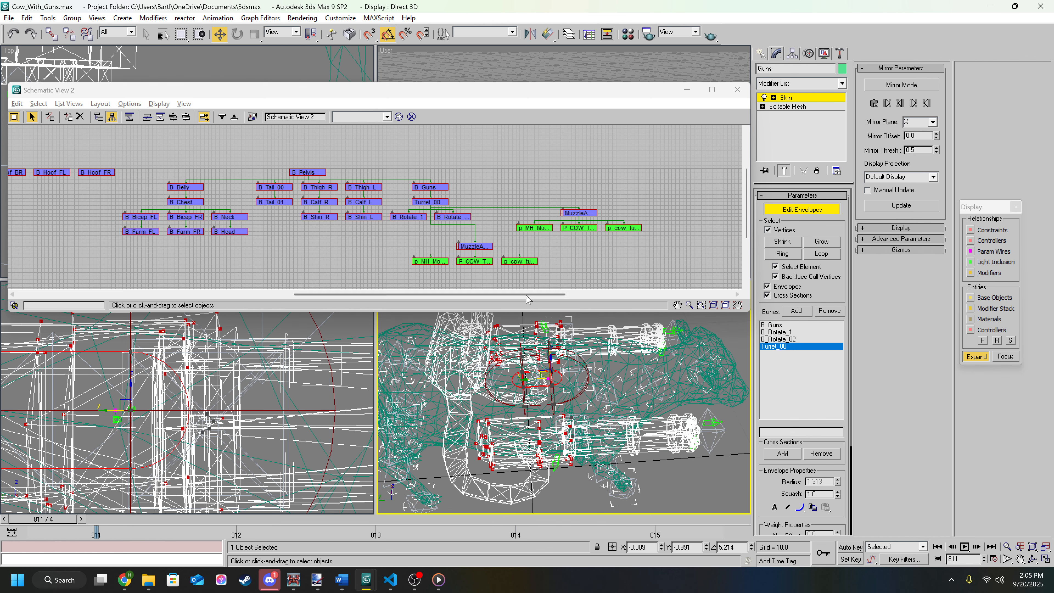
alt+middle_drag(498, 440, 668, 376)
Step: Examine the Guns vertices weighted to B_Rotate_1 and B_Rotate_02 around the two rotating barrels
click(777, 333)
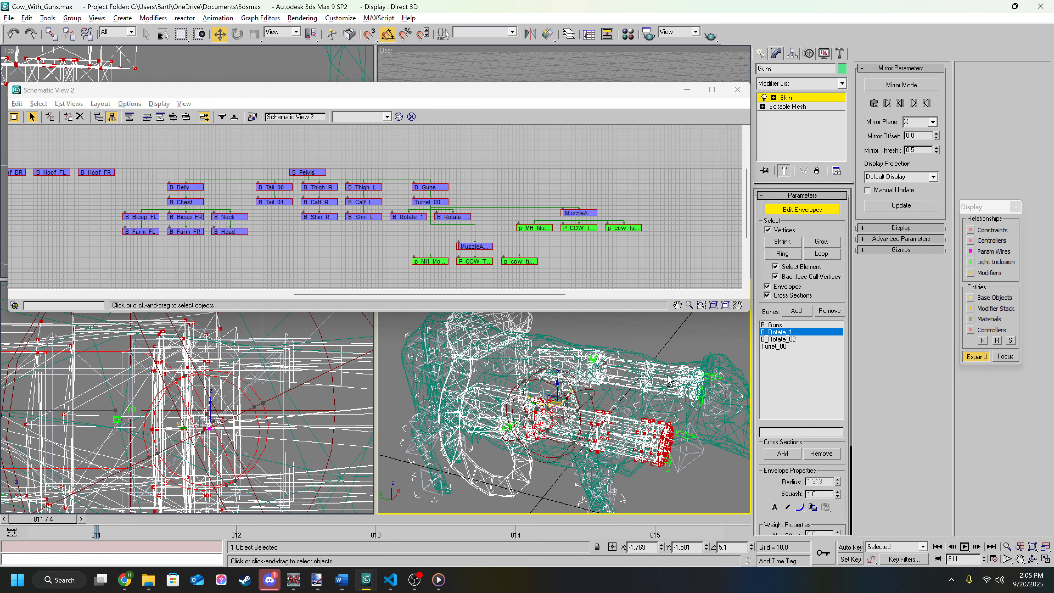
click(772, 340)
alt+middle_drag(620, 418, 562, 415)
scroll(562, 392, up, 5)
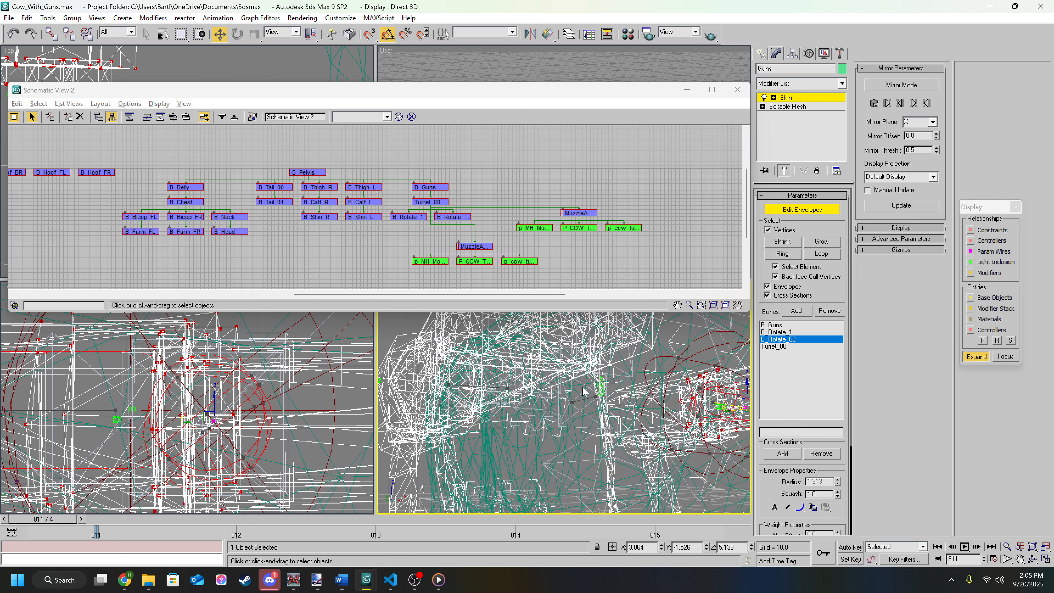
scroll(522, 387, down, 5)
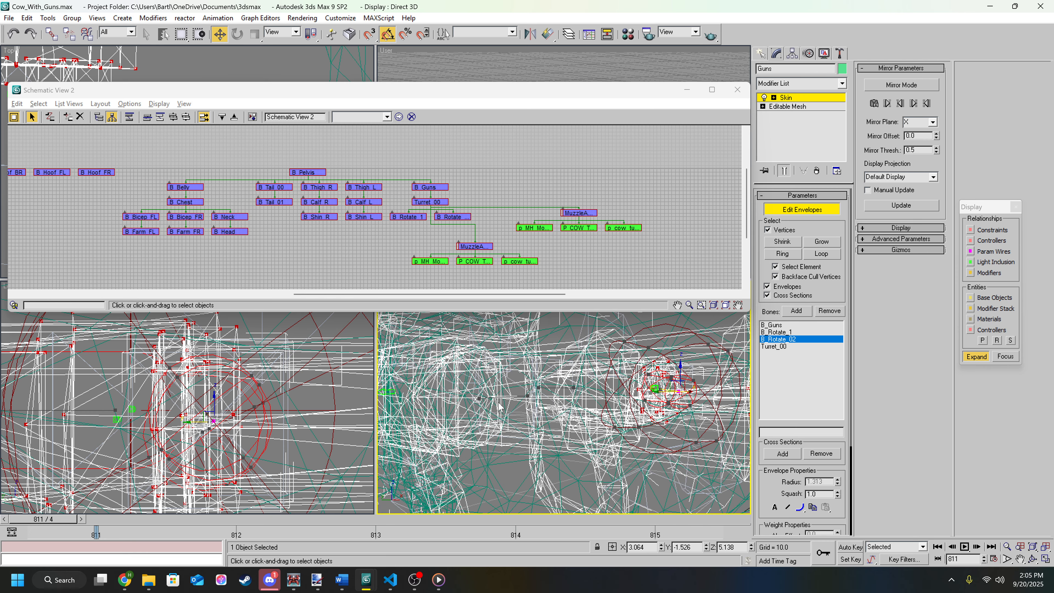
alt+middle_drag(634, 411, 606, 421)
scroll(607, 421, down, 2)
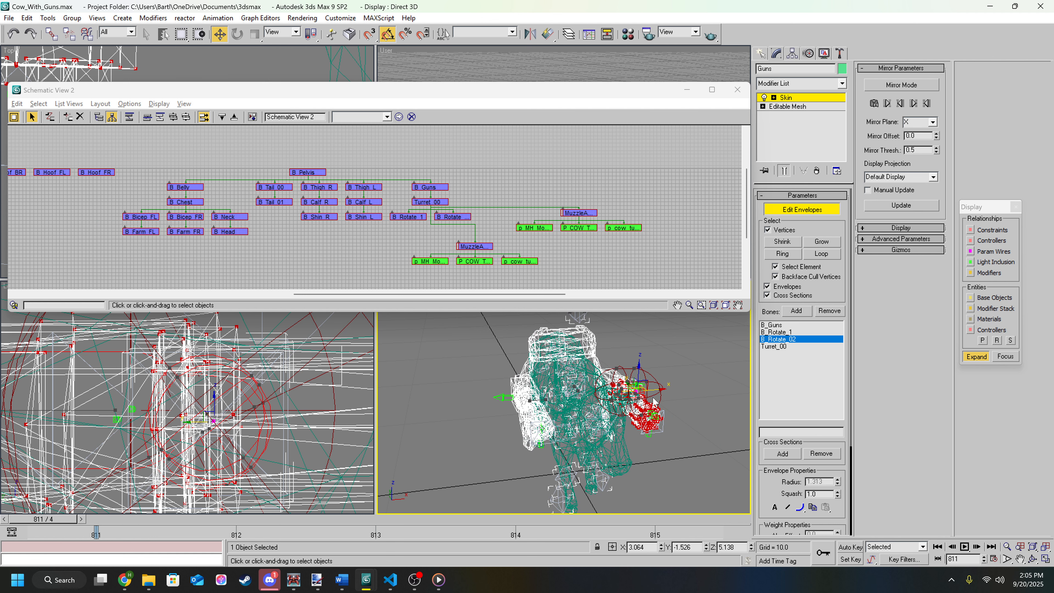
alt+middle_drag(538, 415, 544, 412)
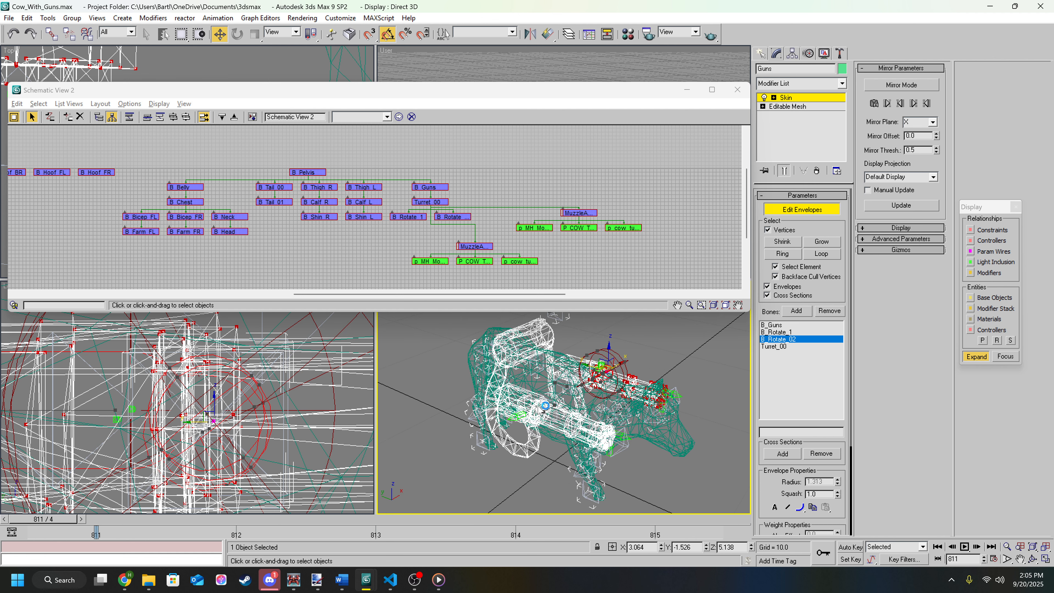
Step: Select Turret_00 in the schematic, test-rotate it to check how the guns follow, undo the rotation and clear the selection
scroll(470, 211, up, 2)
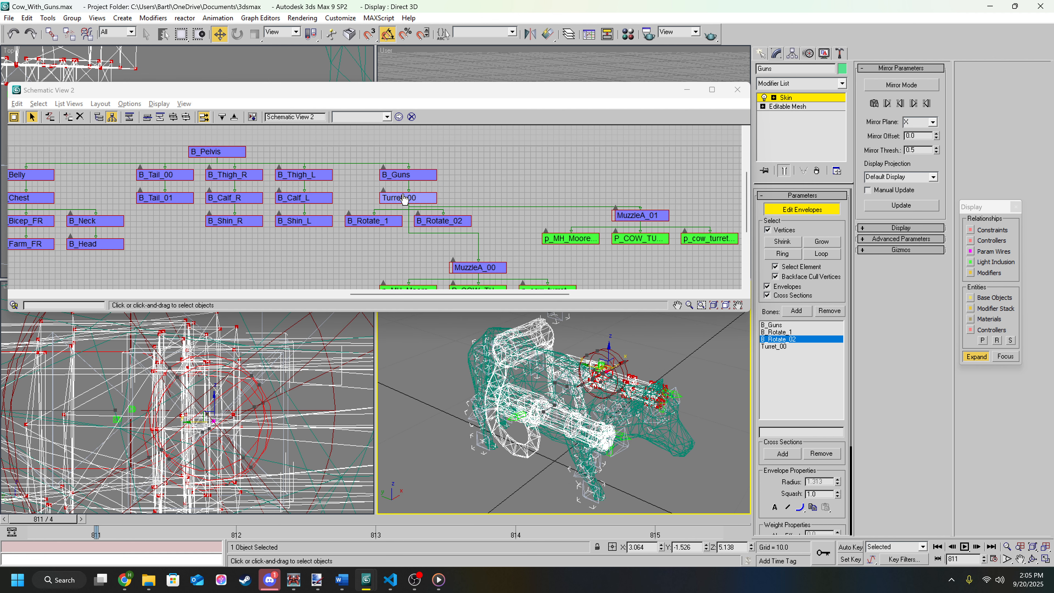
click(404, 198)
alt+middle_drag(484, 330, 511, 327)
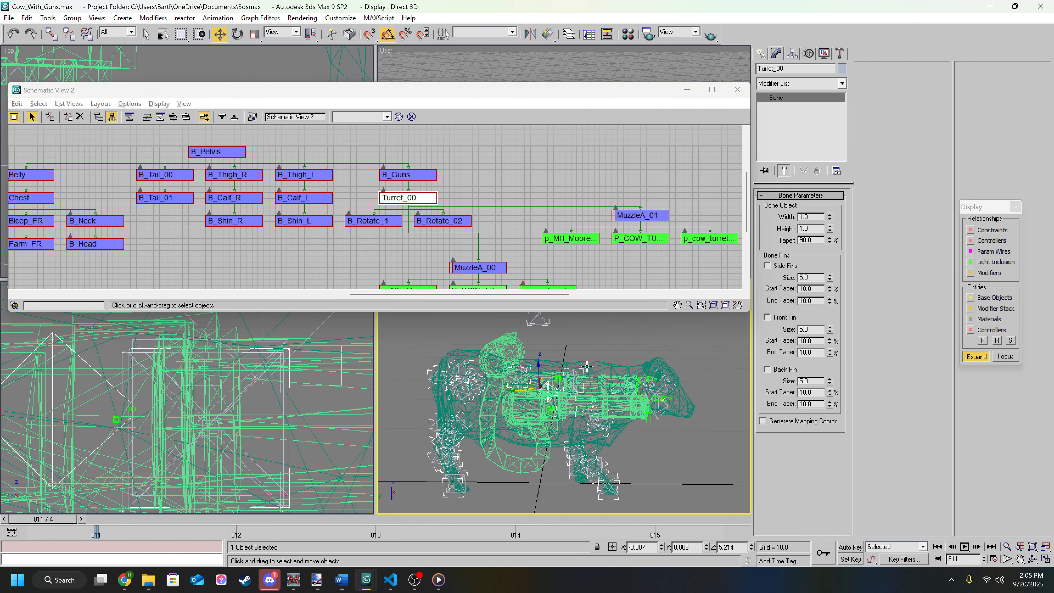
click(237, 34)
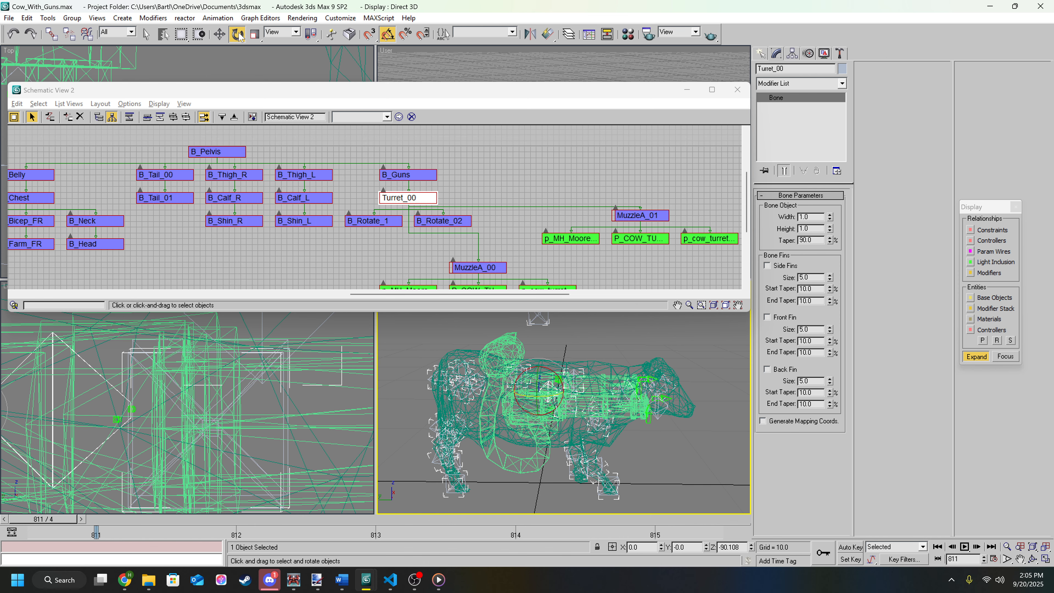
scroll(563, 287, down, 1)
drag(551, 374, 576, 365)
key(ctrl+z)
click(624, 358)
Step: Examine the schematic hierarchy below Turret_00, including the rotate bones, MuzzleA_00, MuzzleA_01 and their particle objects
alt+middle_drag(626, 358, 598, 372)
scroll(598, 373, up, 3)
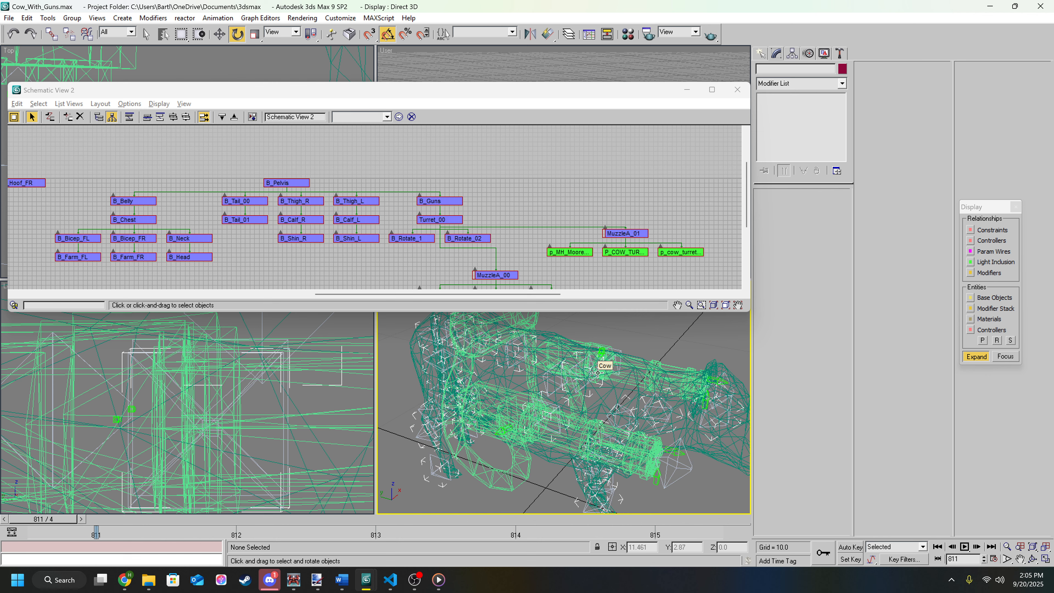
scroll(598, 373, down, 4)
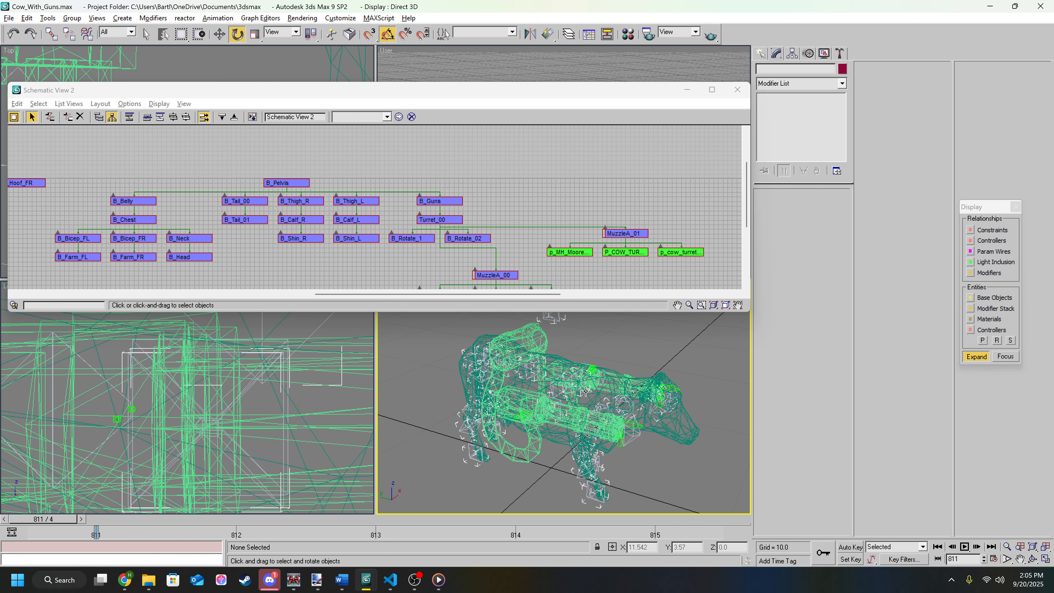
mouse_move(586, 390)
alt+middle_down()
mouse_move(568, 392)
mouse_move(598, 384)
alt+middle_up()
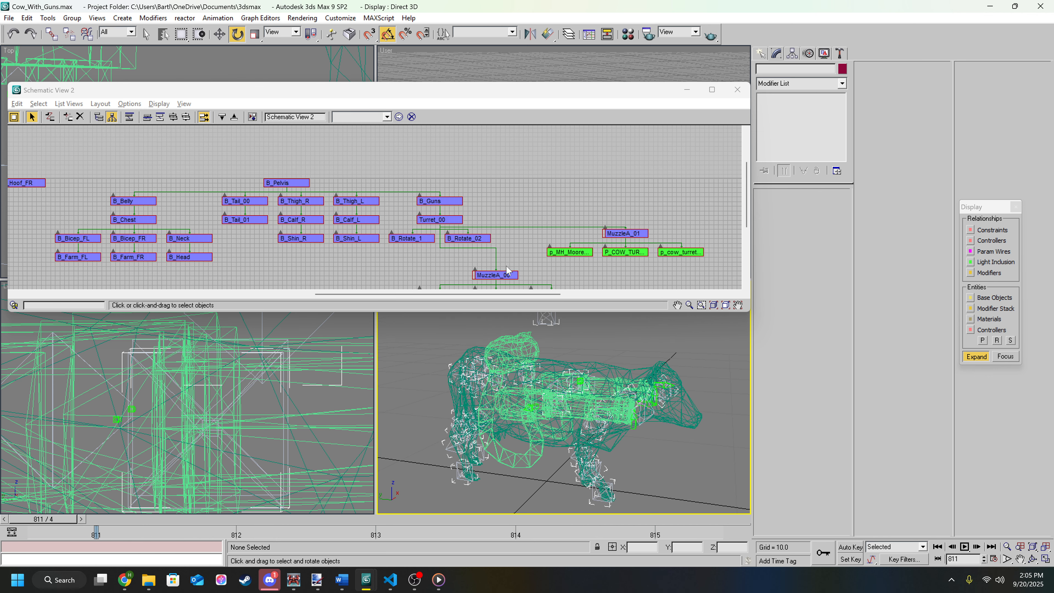
scroll(507, 270, up, 2)
scroll(487, 236, up, 1)
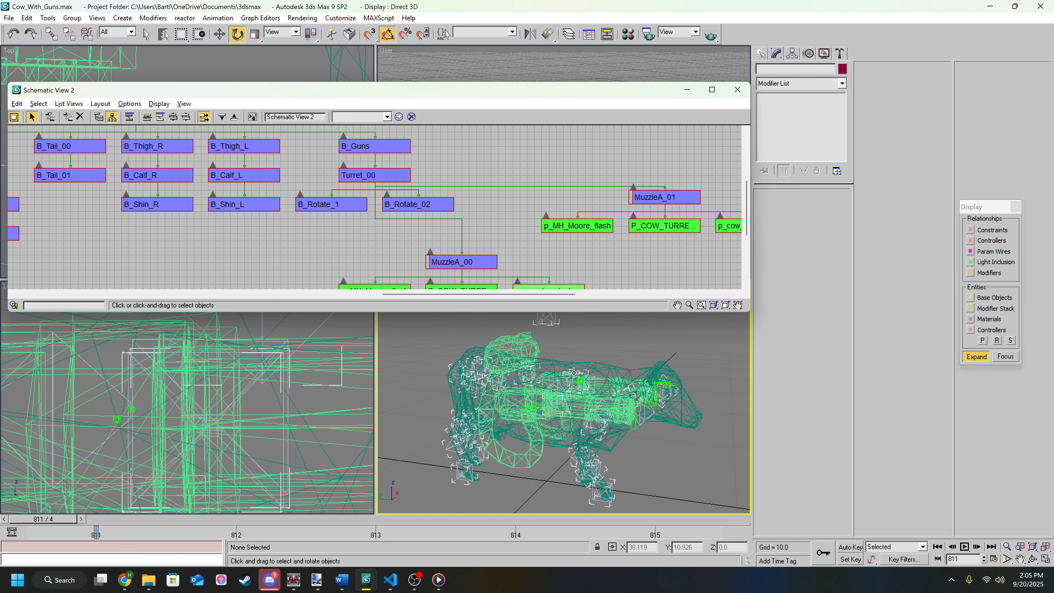
click(572, 390)
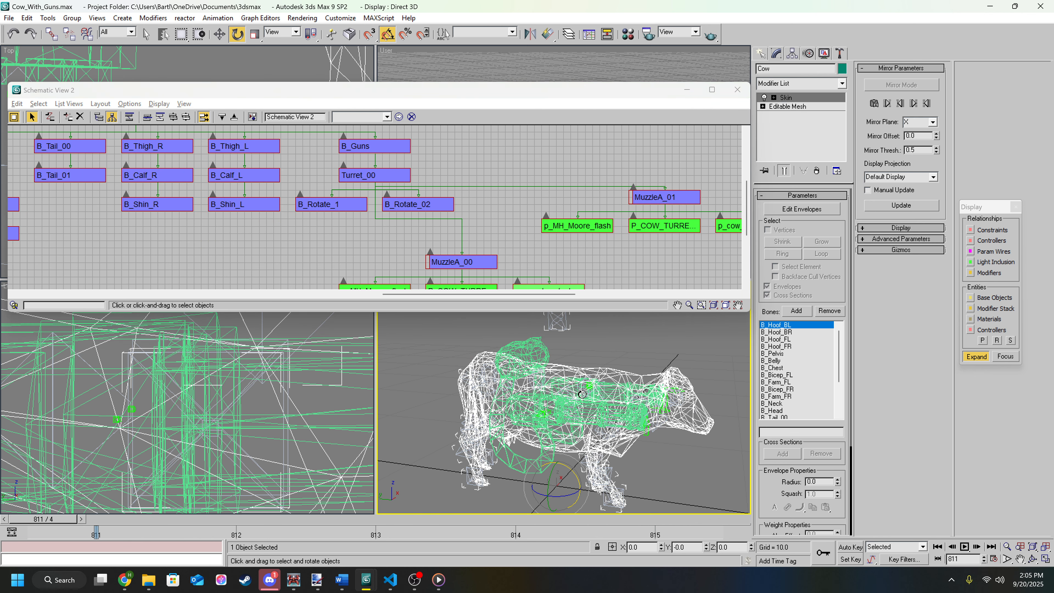
click(573, 328)
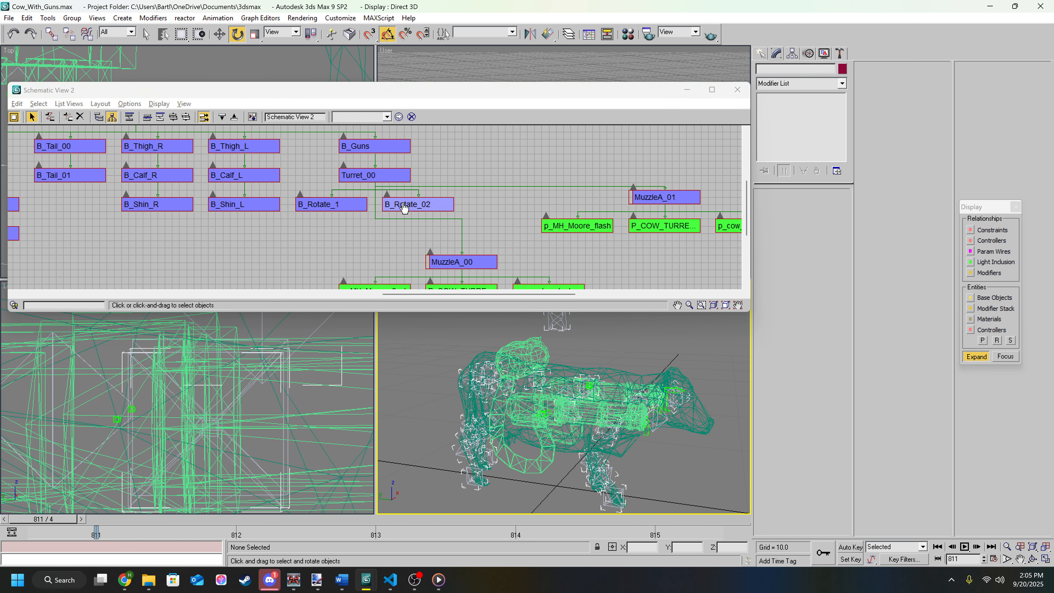
scroll(414, 222, down, 1)
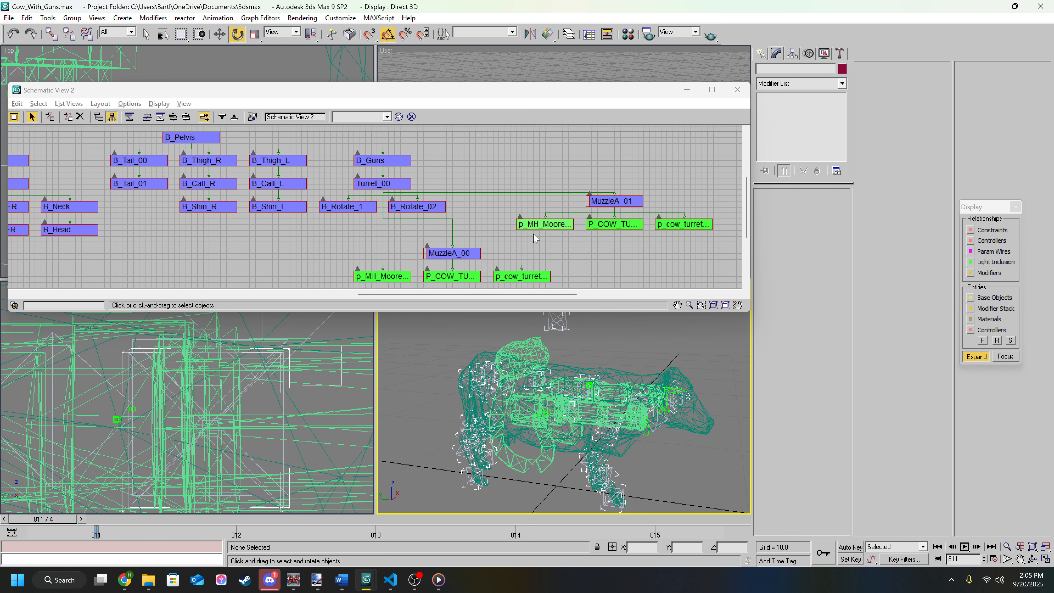
scroll(463, 236, down, 1)
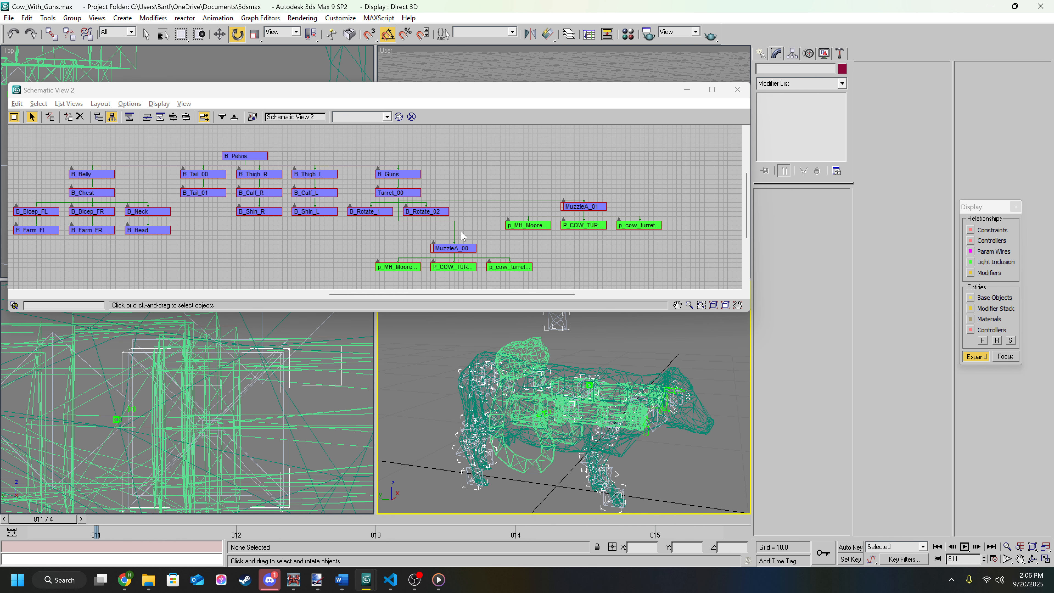
Step: Select Turret_00, switch to the Guns mesh, and display the Turret_00 envelope in its Skin modifier
click(390, 195)
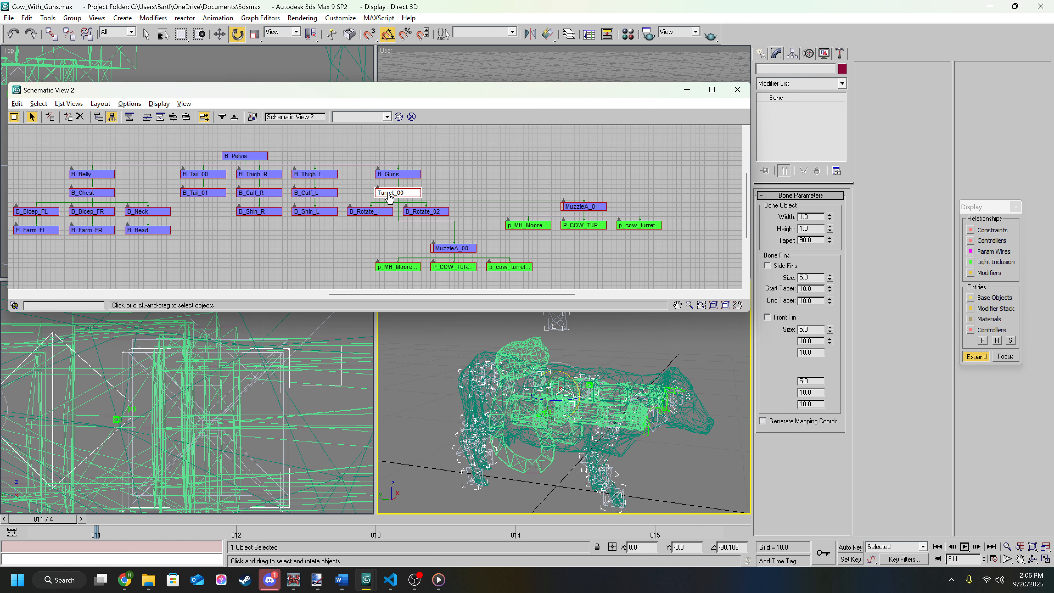
click(514, 350)
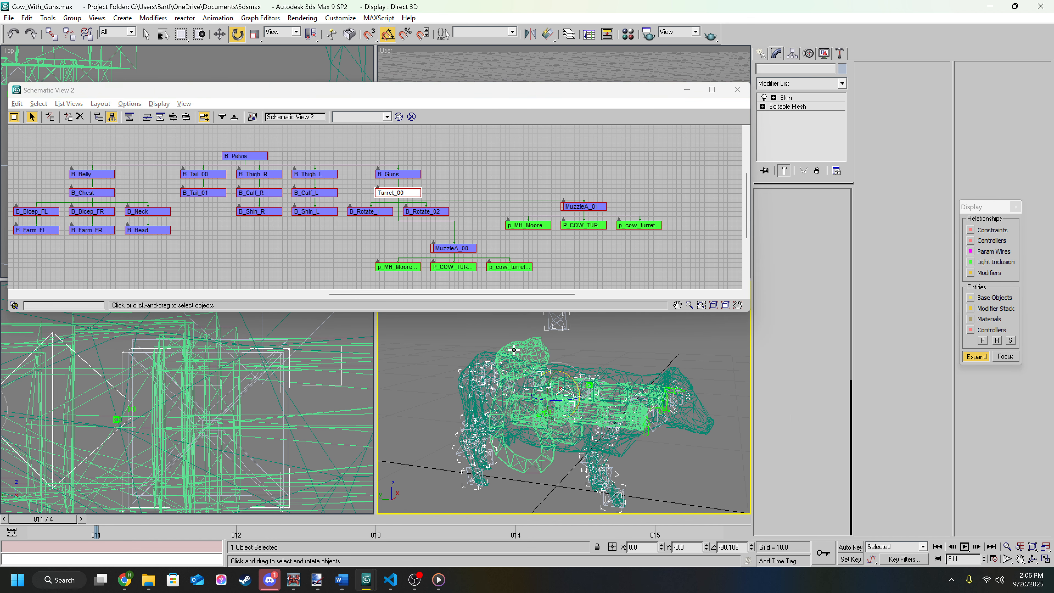
click(780, 347)
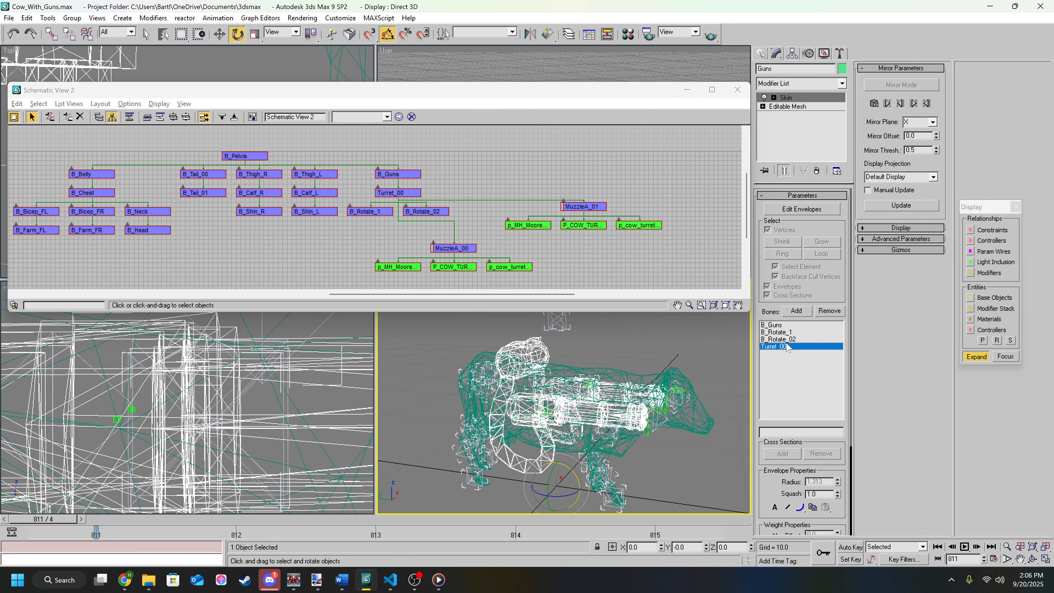
click(808, 212)
alt+middle_drag(553, 450, 613, 410)
Step: Compare the barrel vertices assigned to B_Rotate_1 and B_Rotate_02 in the Skin bone list
click(780, 333)
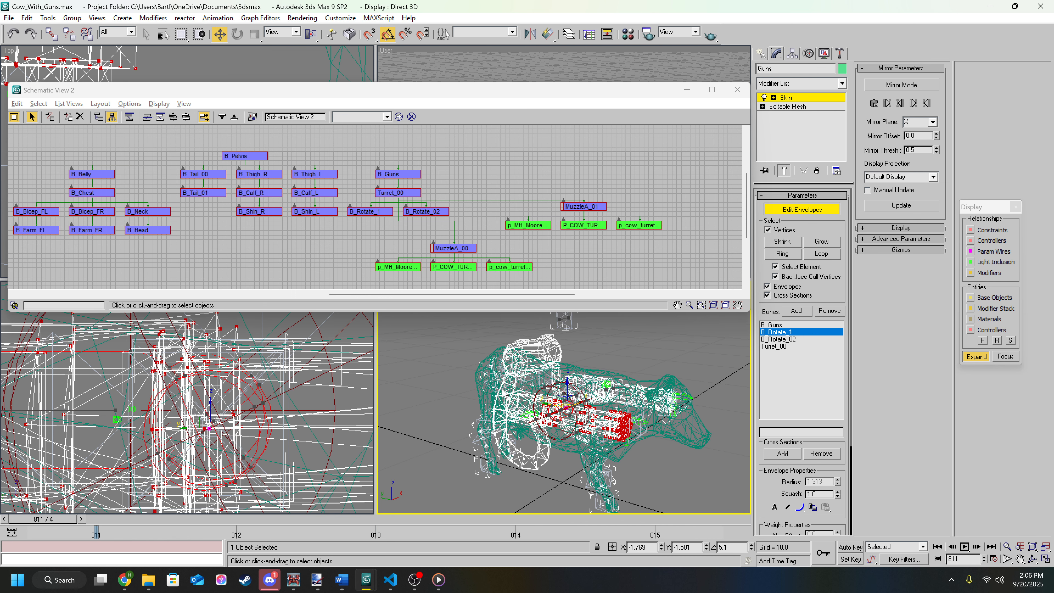
scroll(612, 426, up, 3)
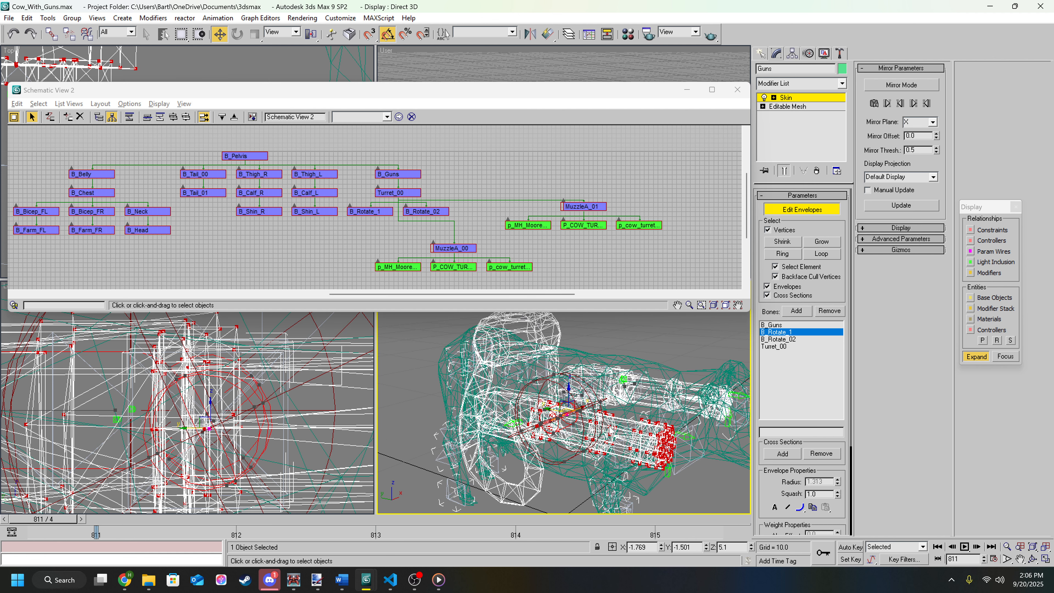
click(779, 339)
alt+middle_drag(540, 419, 581, 386)
scroll(581, 395, down, 3)
alt+middle_drag(495, 411, 591, 440)
scroll(598, 436, up, 5)
alt+middle_drag(536, 404, 540, 456)
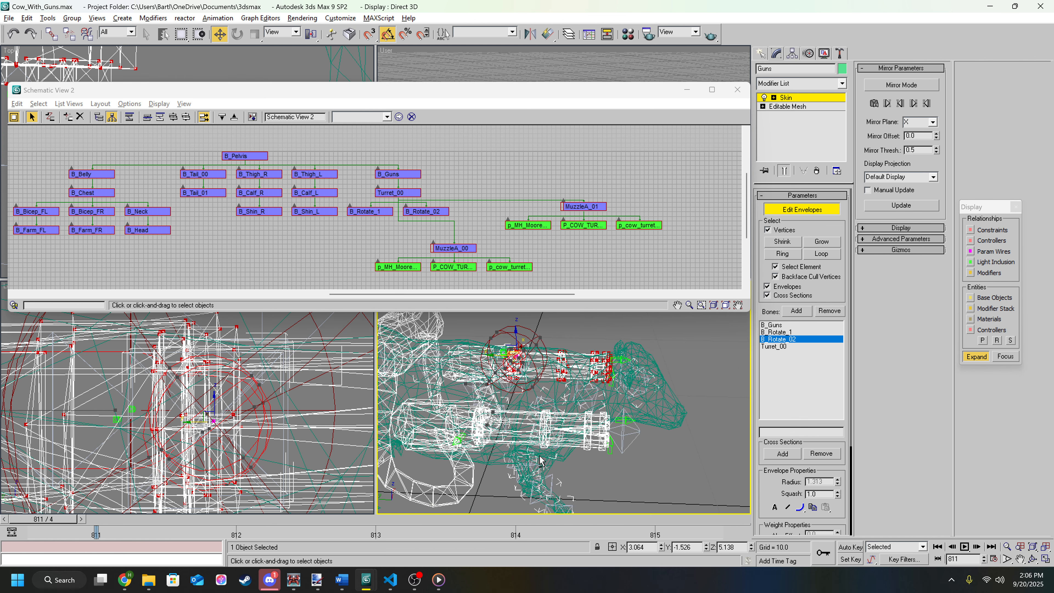
Step: Select the B_Rotate_1 bone in the schematic and examine its position inside the gun
click(377, 213)
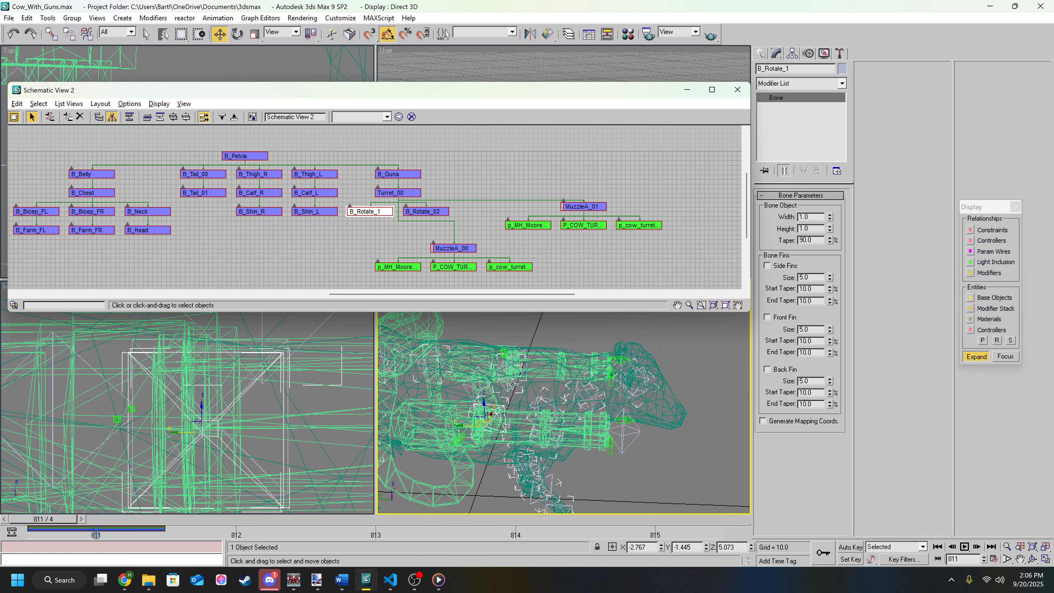
alt+middle_drag(512, 384, 509, 379)
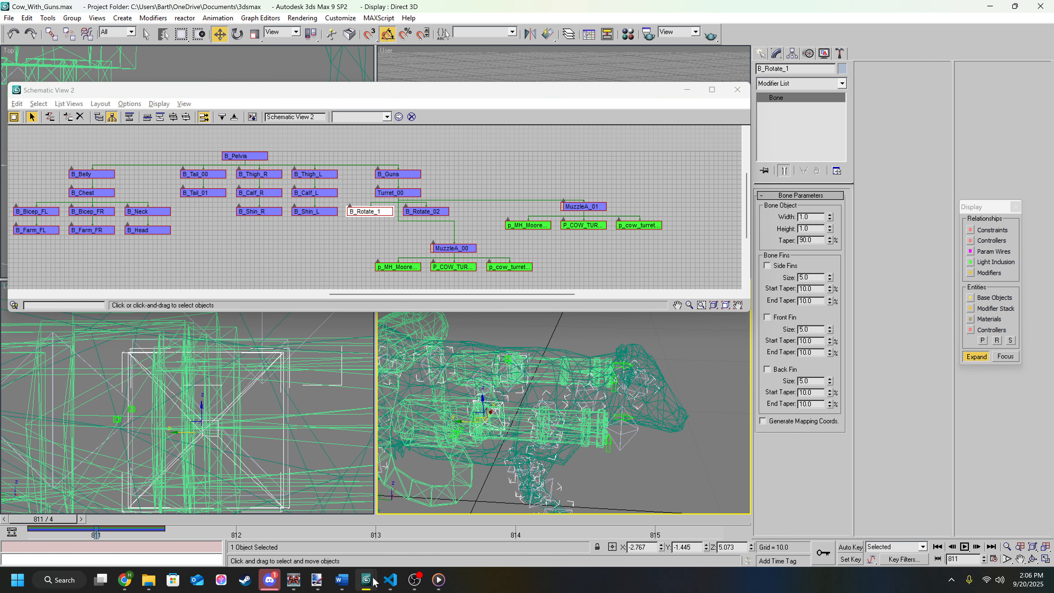
mouse_move(375, 582)
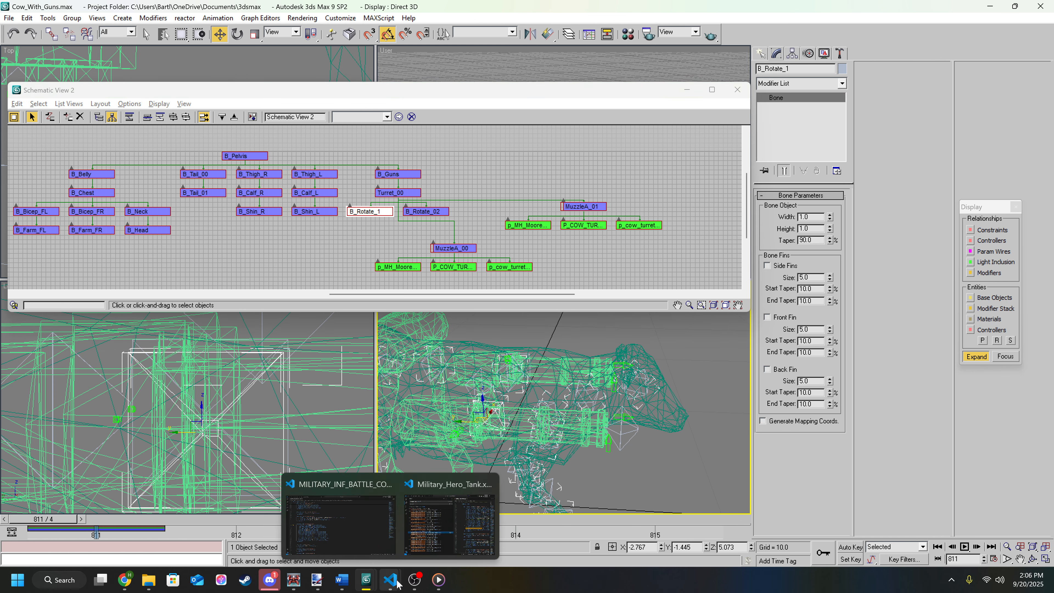
Step: Check the Turret_Bone_Name and Barrel_Bone_Name entries of MILITARY_INF_BATTLE_COW.XML in Visual Studio Code and return to 3ds Max
click(363, 548)
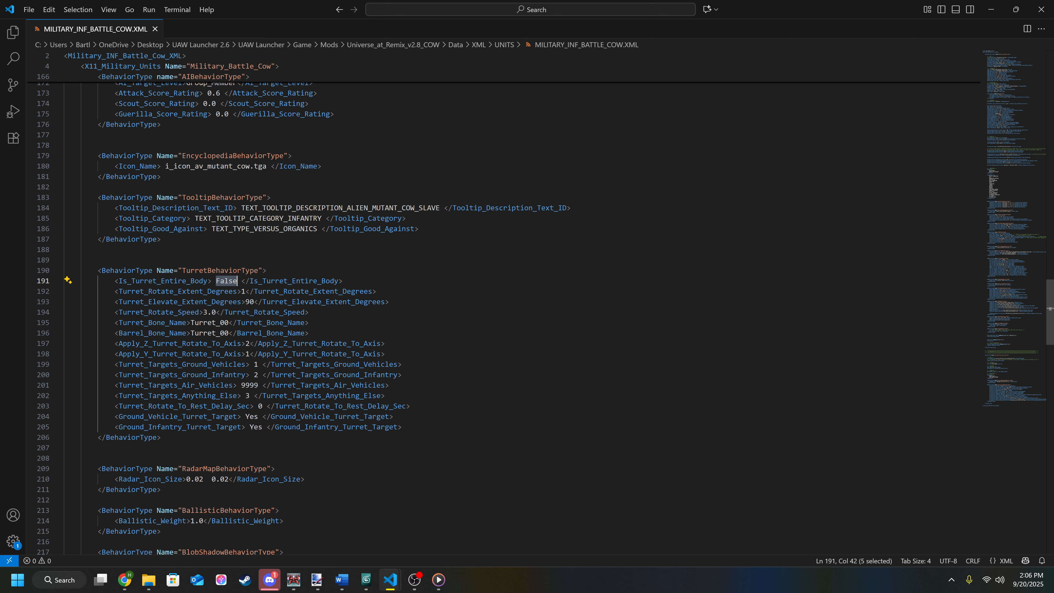
drag(122, 333, 229, 333)
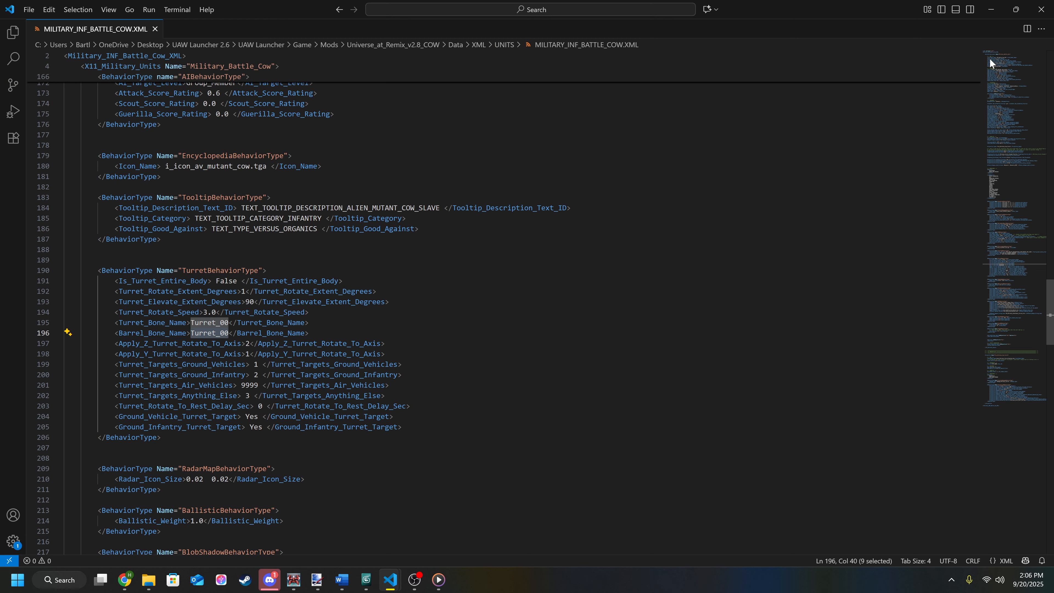
click(997, 9)
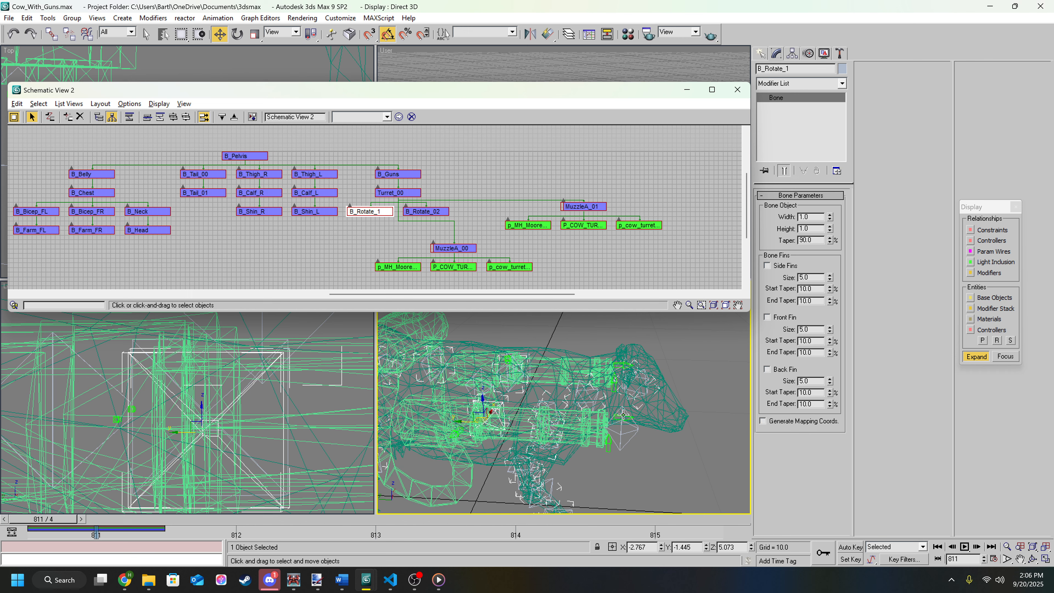
Step: Examine the guns on the cow from above and the side, and select the Turret_00 bone between them
mouse_move(623, 416)
alt+middle_down()
mouse_move(562, 398)
mouse_move(565, 388)
mouse_move(606, 413)
alt+middle_up()
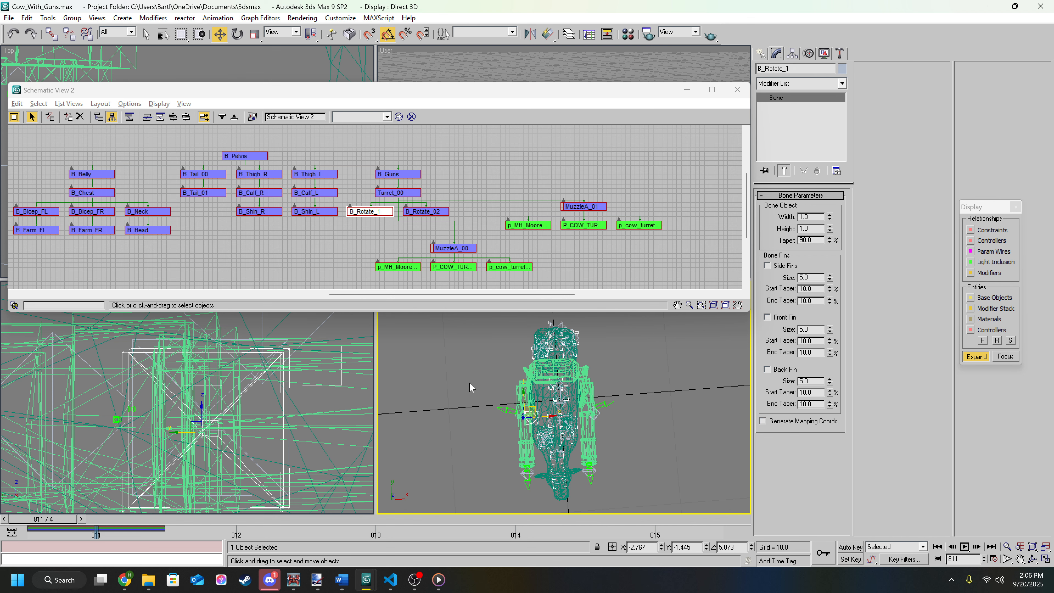
alt+middle_drag(624, 408, 615, 350)
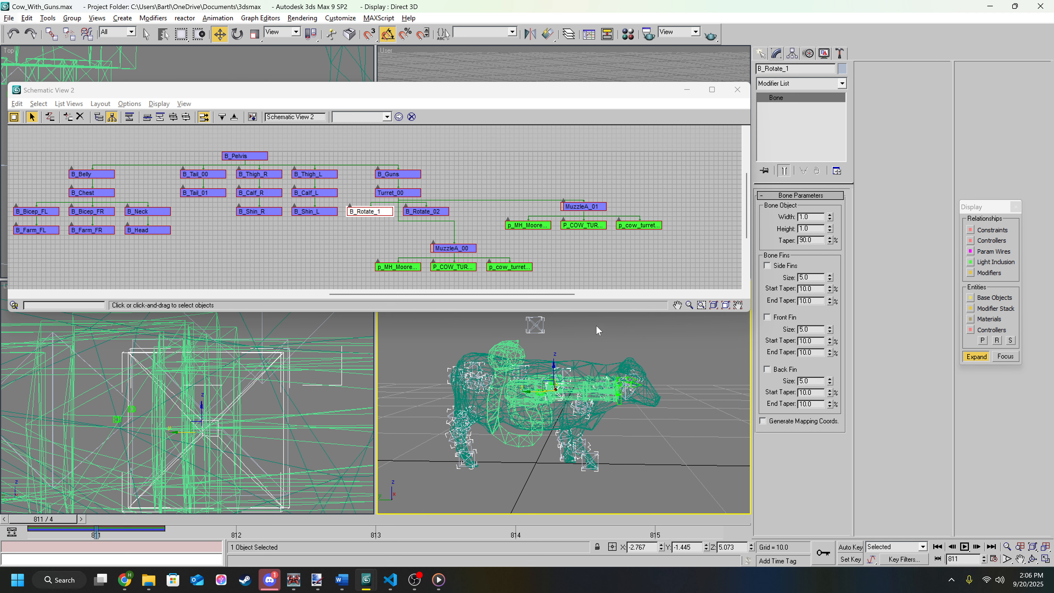
alt+middle_drag(631, 372, 600, 399)
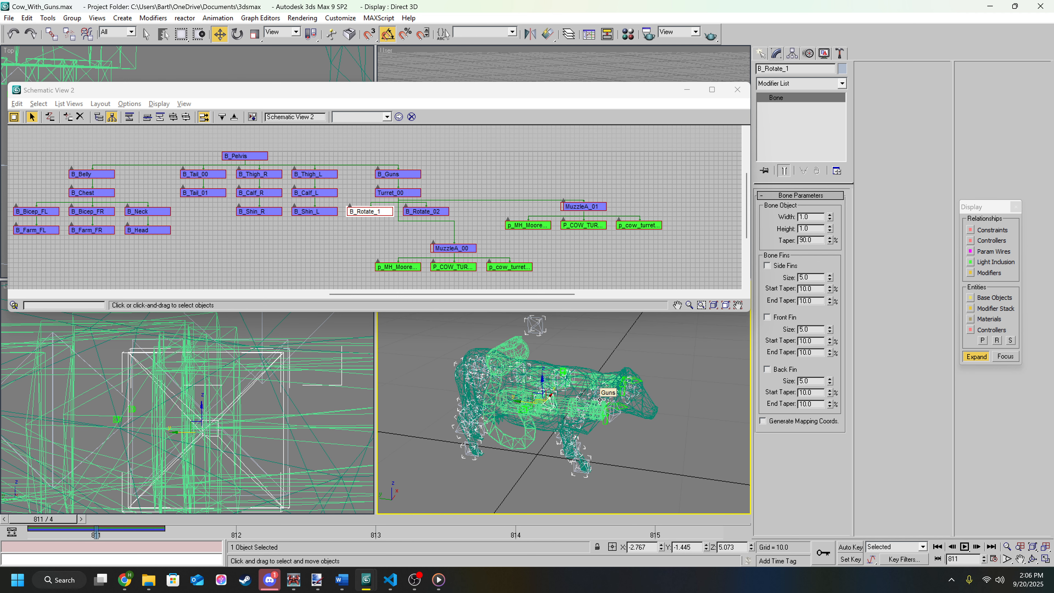
scroll(608, 402, up, 8)
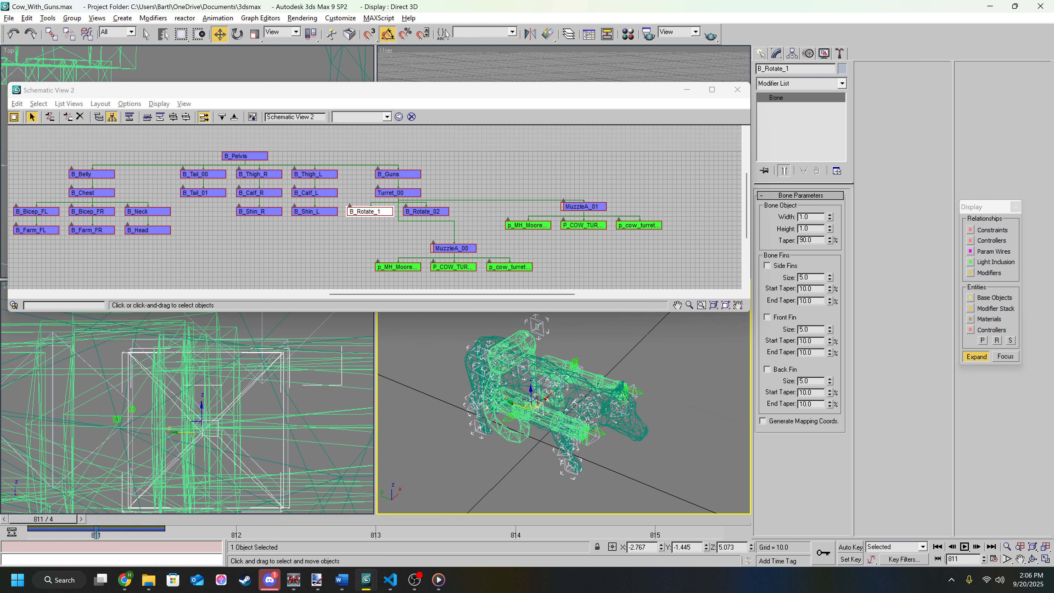
click(510, 373)
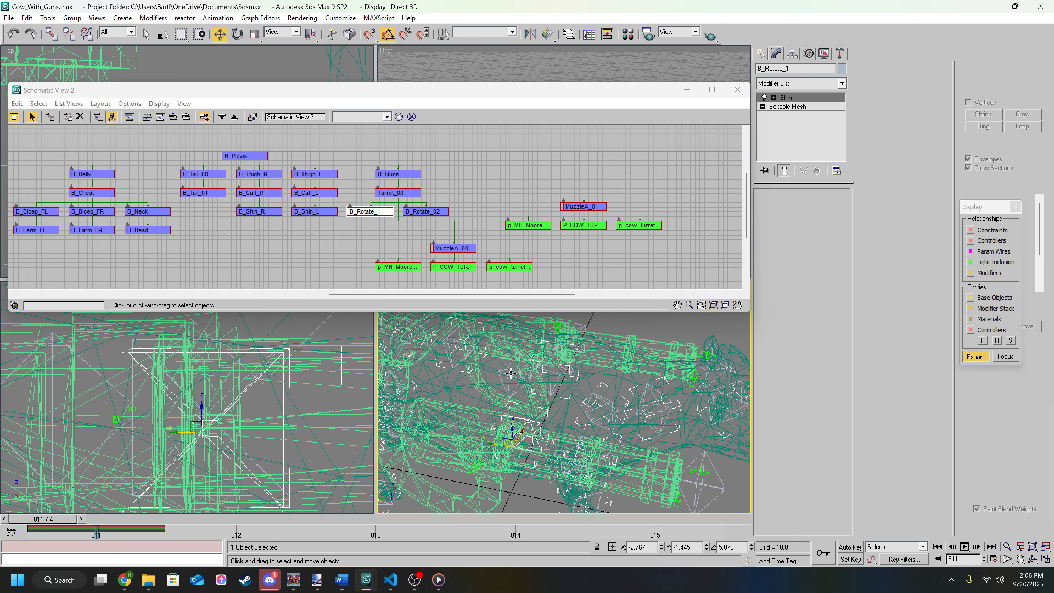
click(504, 371)
scroll(555, 433, down, 3)
alt+middle_drag(555, 433, 575, 417)
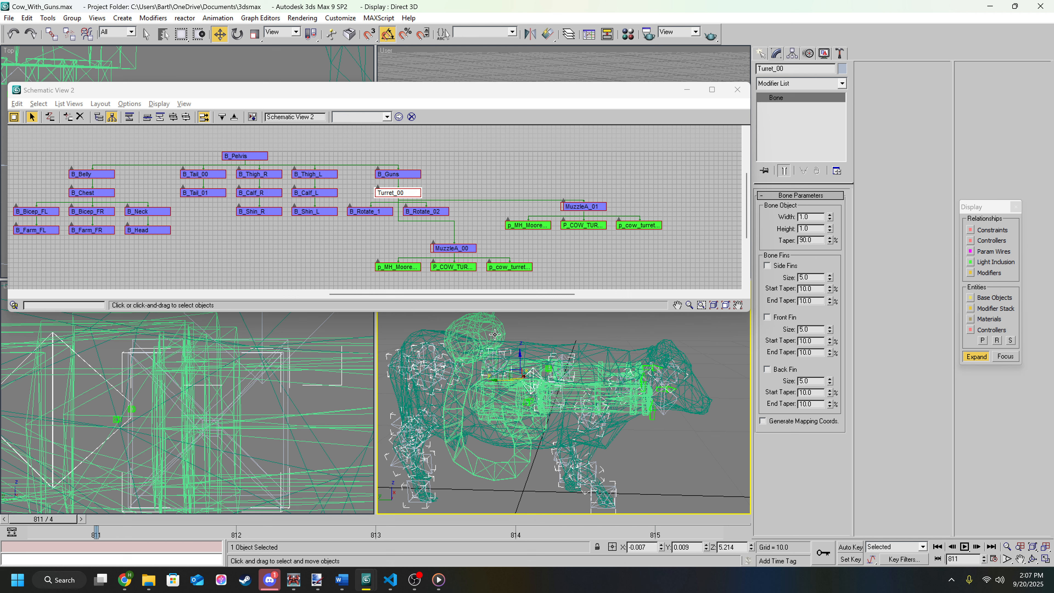
Step: Select the B_Guns bone above the cow's back and examine its place as parent of Turret_00
scroll(559, 424, down, 3)
alt+middle_drag(569, 418, 575, 404)
click(575, 404)
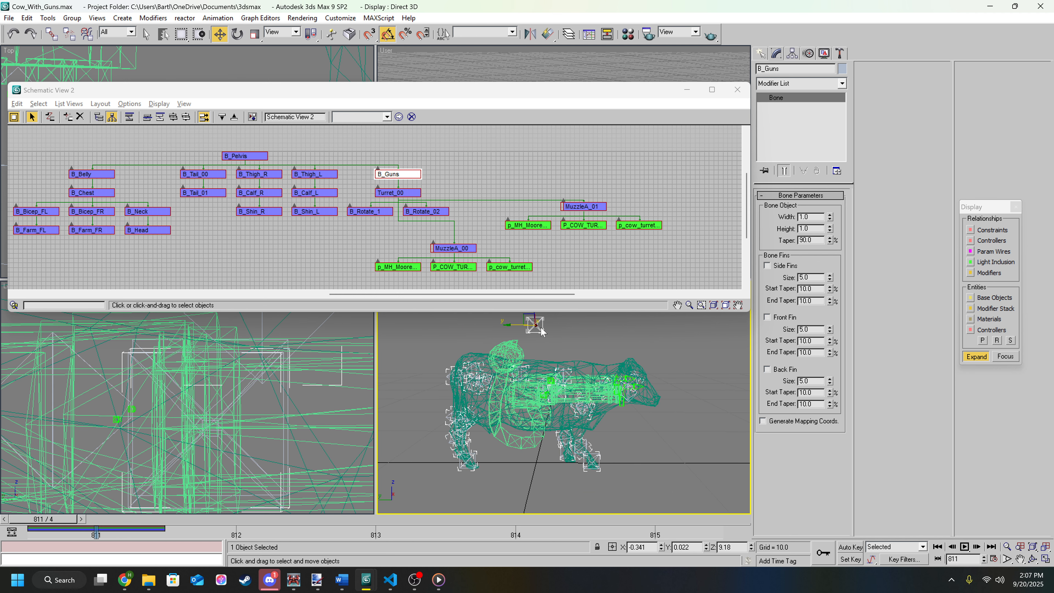
alt+middle_drag(585, 342, 501, 331)
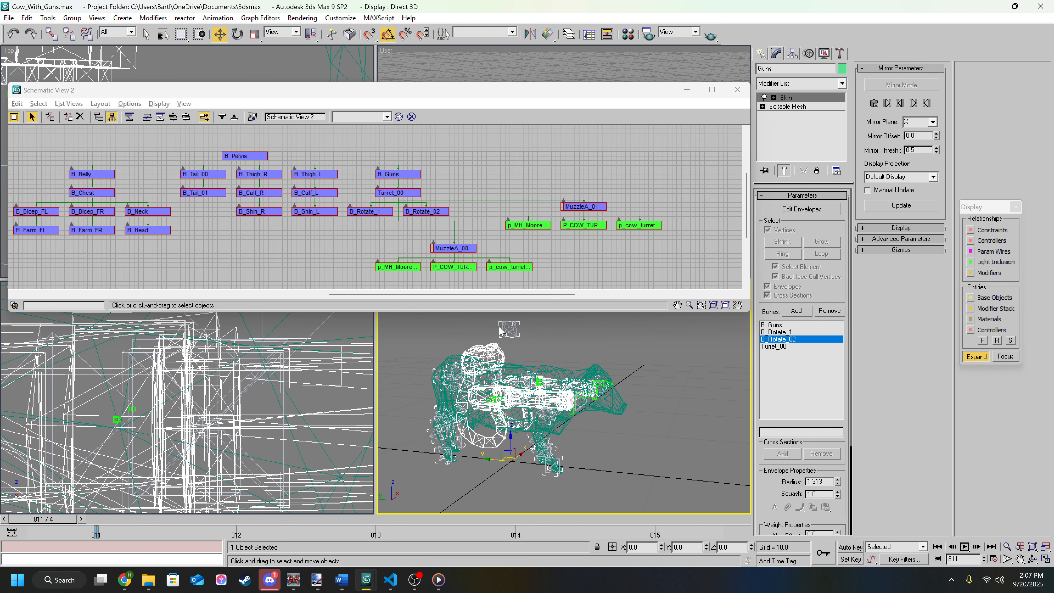
click(505, 329)
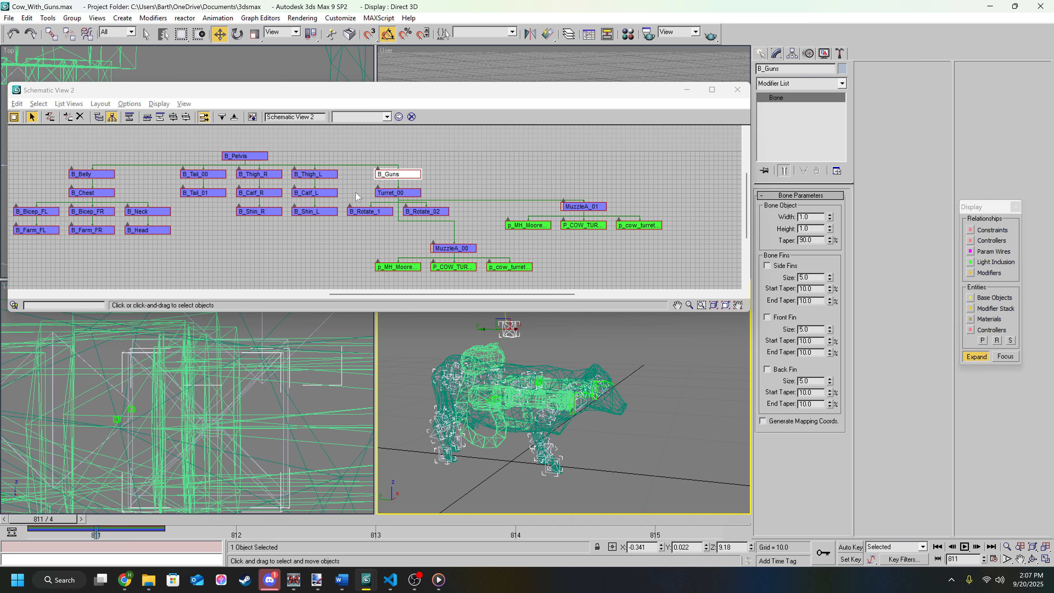
Step: Examine how the B_Guns bone, both guns and the muzzle bones sit around the whole cow, and clear the selection
alt+middle_drag(516, 356, 557, 380)
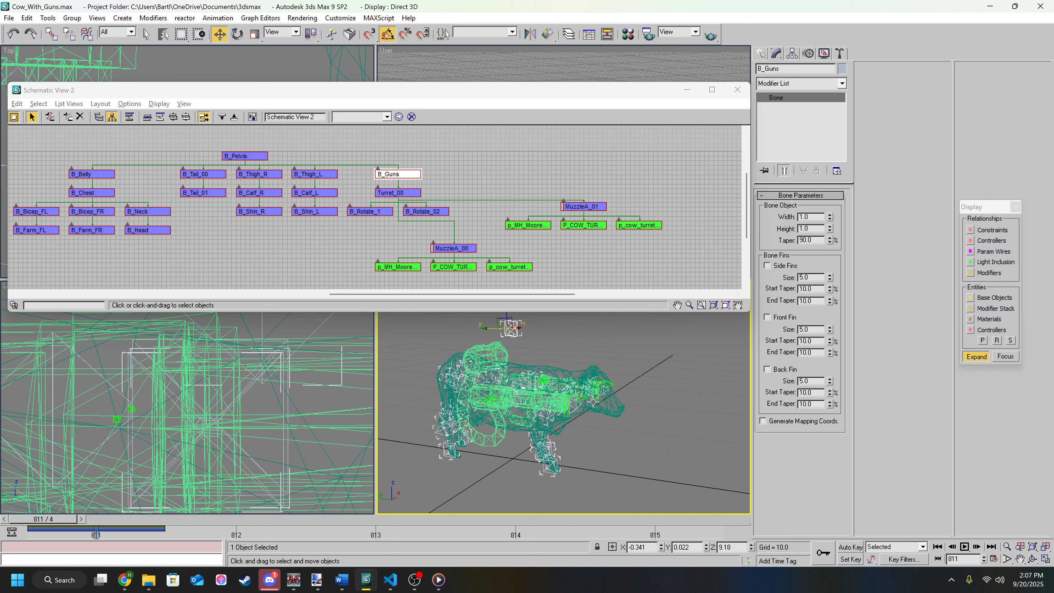
scroll(594, 402, down, 3)
alt+middle_drag(626, 390, 615, 439)
scroll(579, 382, up, 3)
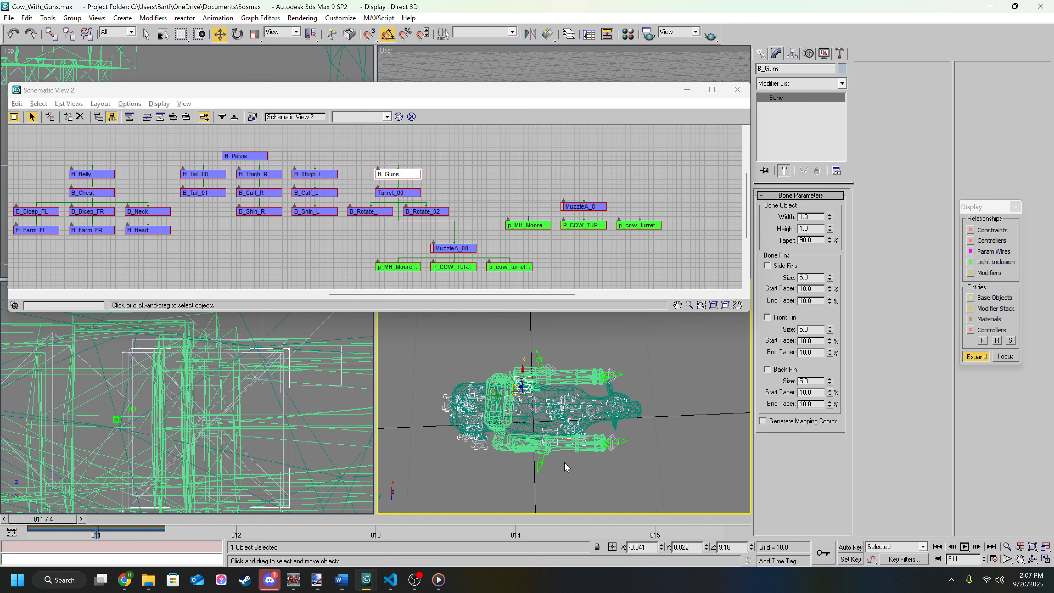
alt+middle_drag(599, 383, 622, 391)
click(626, 392)
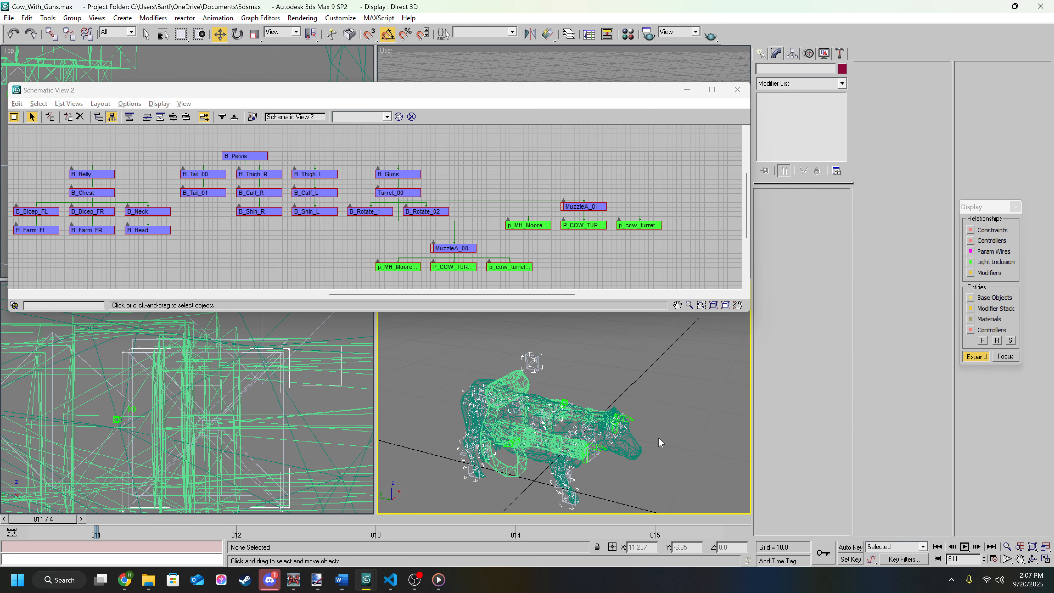
alt+middle_drag(659, 437, 671, 463)
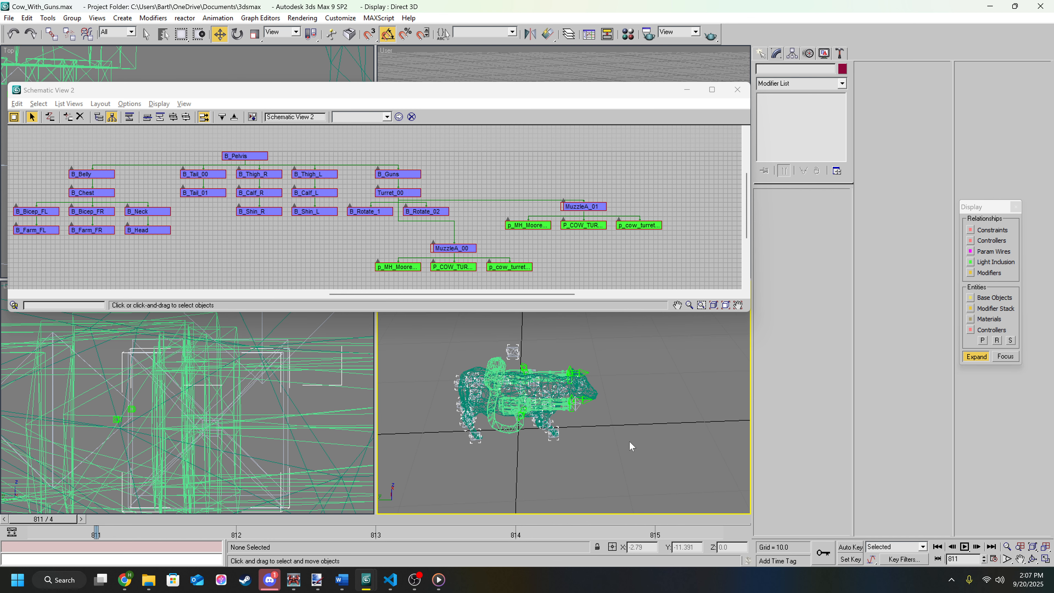
scroll(600, 424, up, 5)
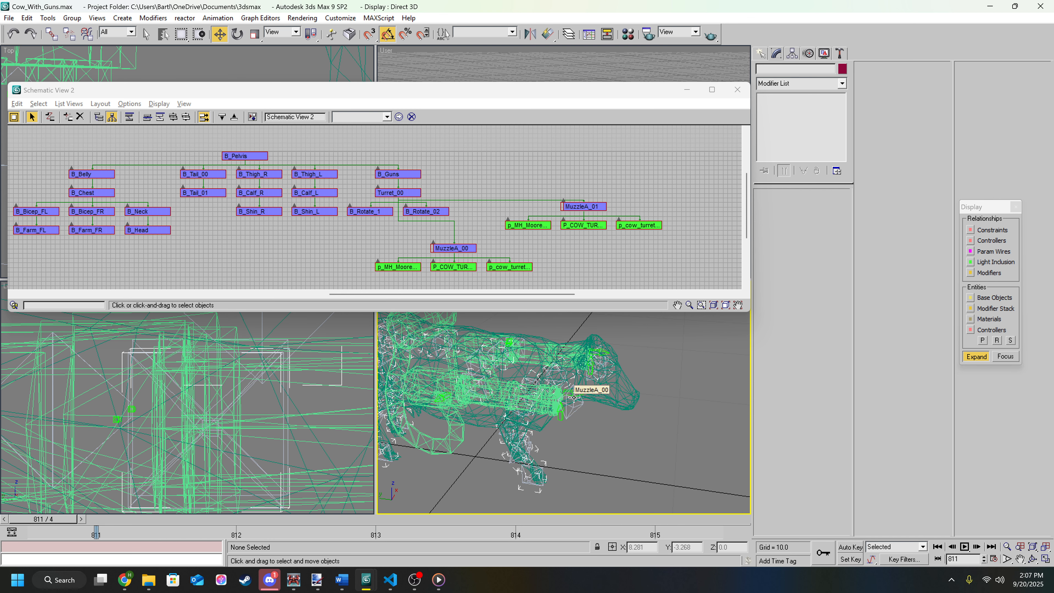
scroll(603, 422, down, 5)
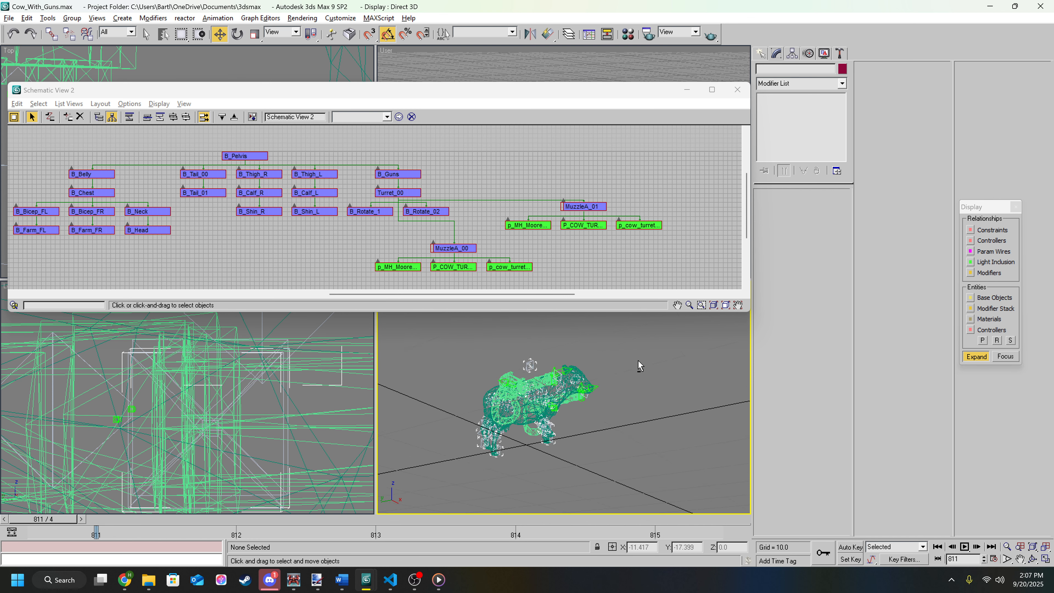